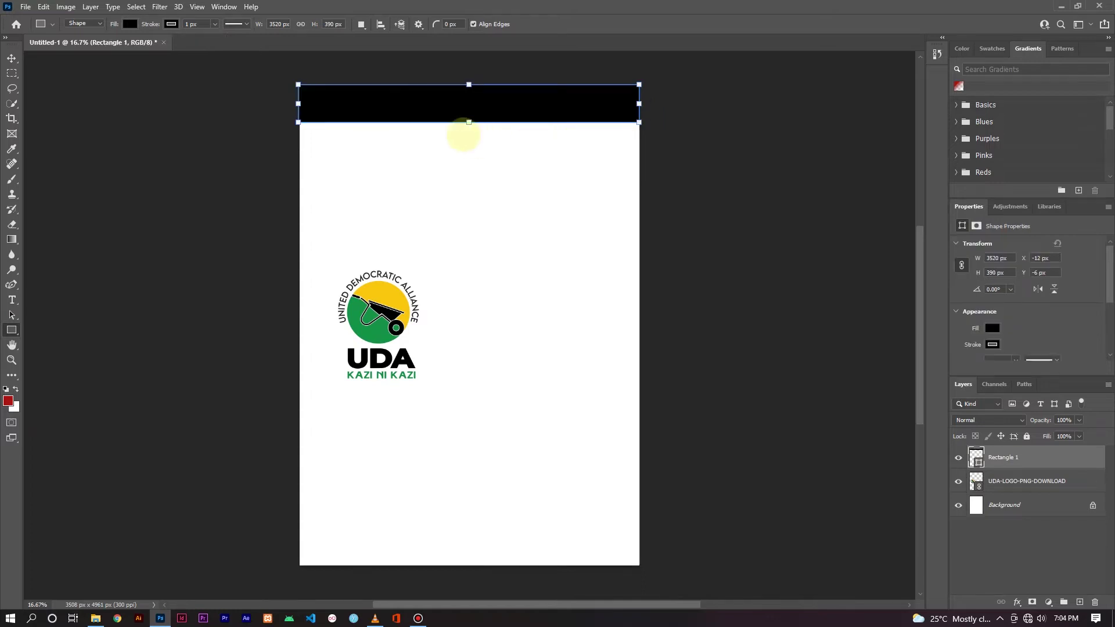
Step: Make the top bar taller, to 516 px, and set its stroke to No Color
drag(468, 122, 467, 134)
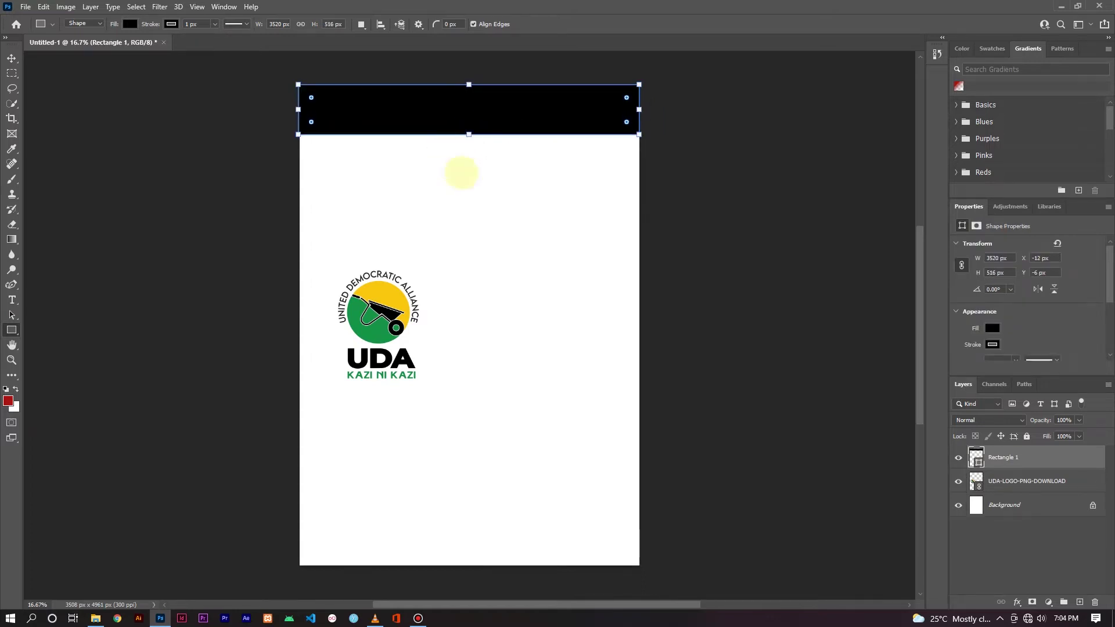
click(130, 24)
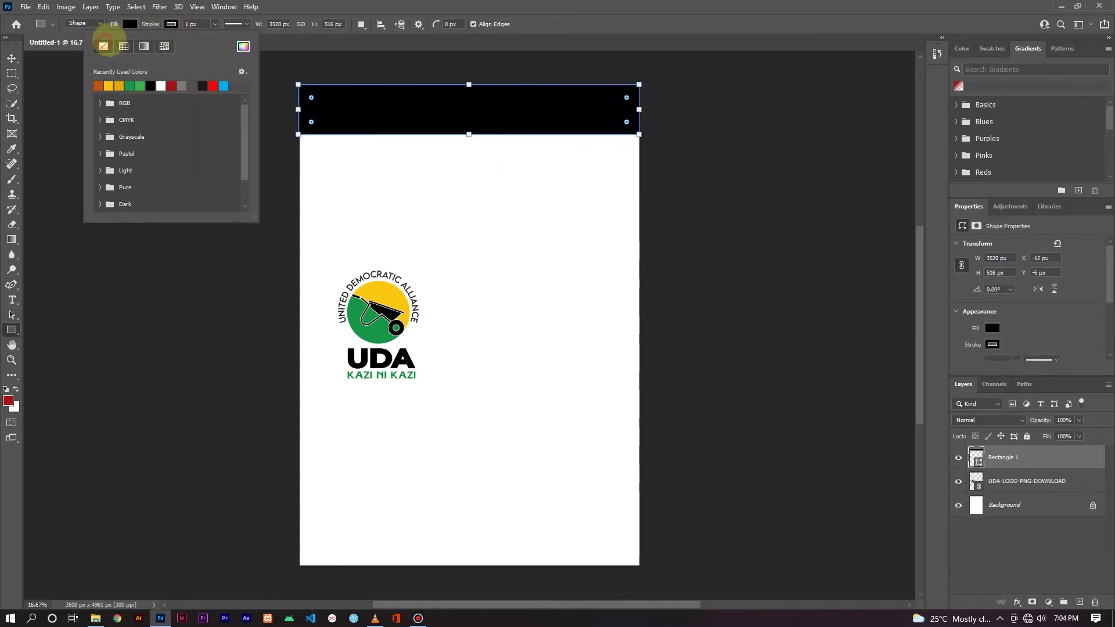
click(130, 24)
click(171, 24)
click(104, 45)
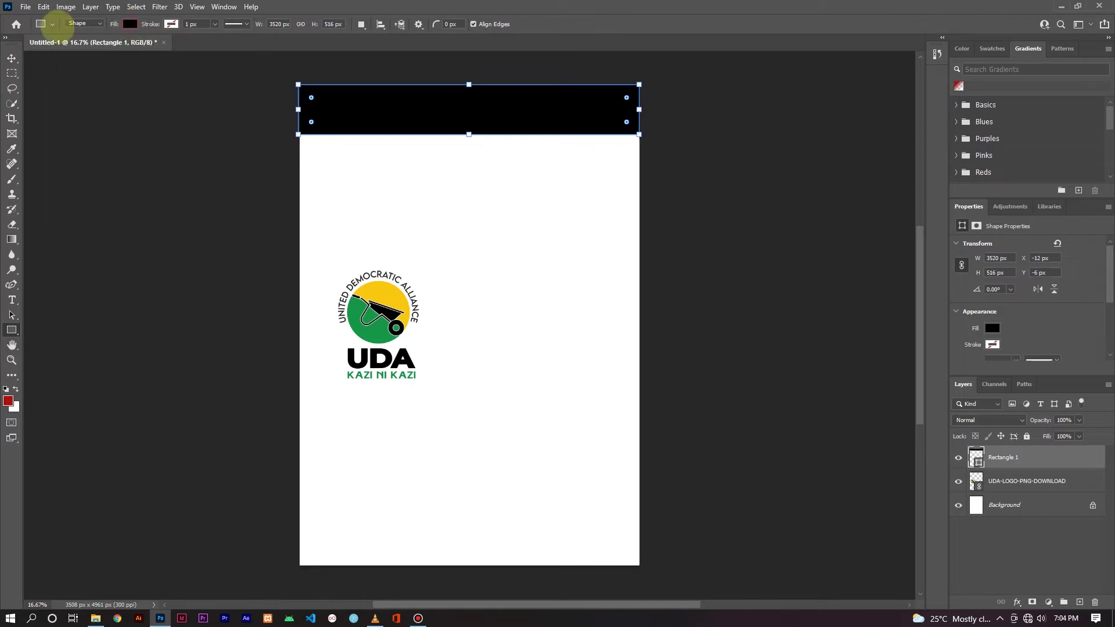
click(11, 58)
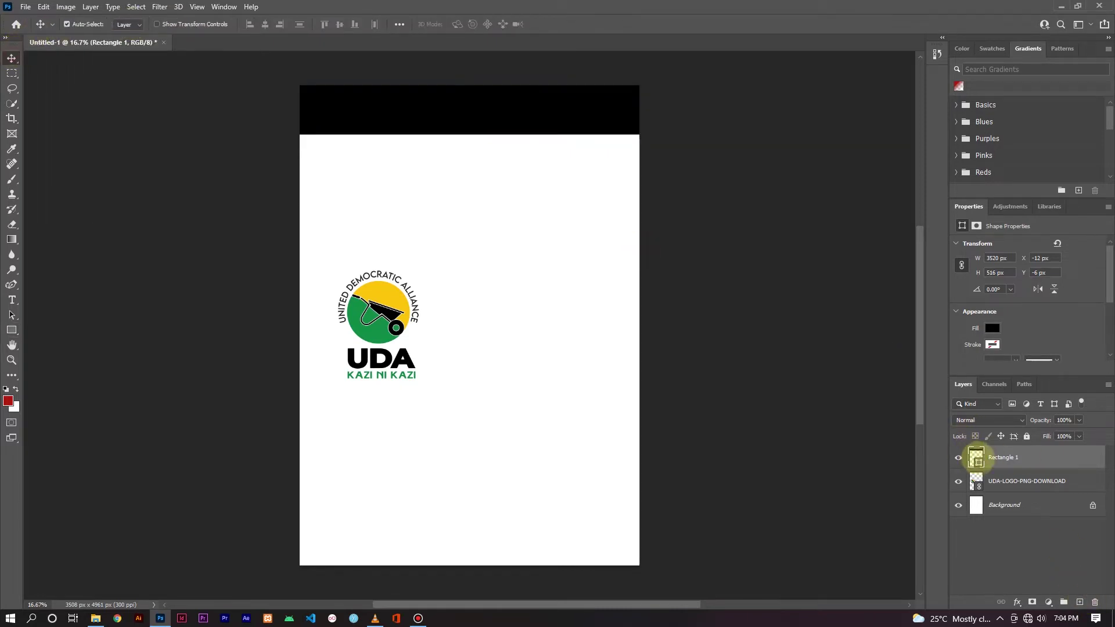
Step: Fill the top bar with the UDA logo's green, sampled with the eyedropper
double_click(978, 459)
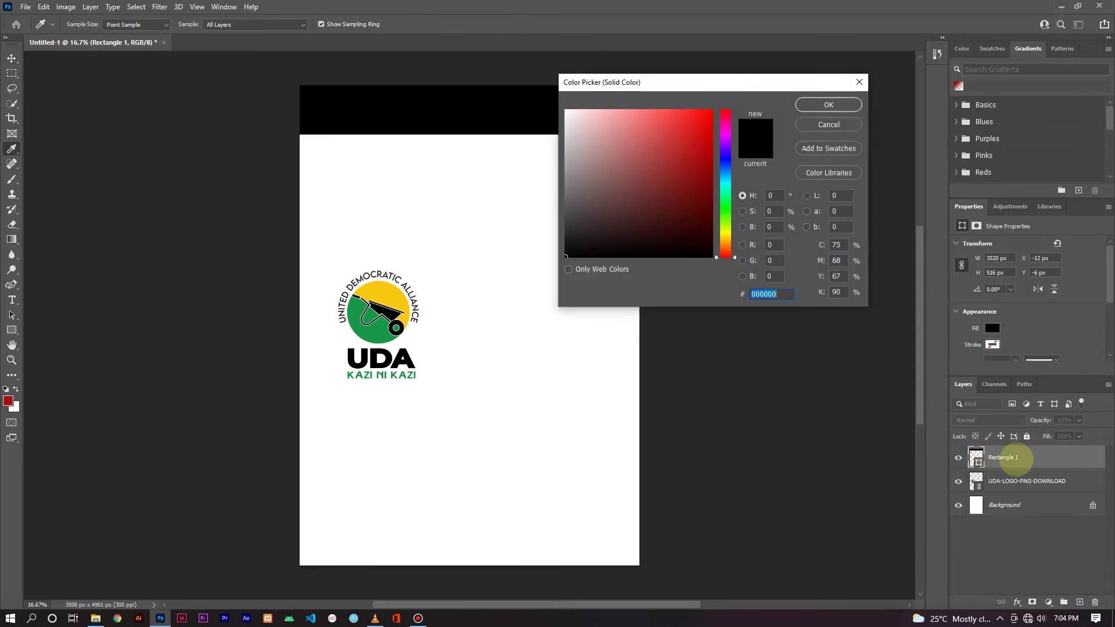
click(376, 292)
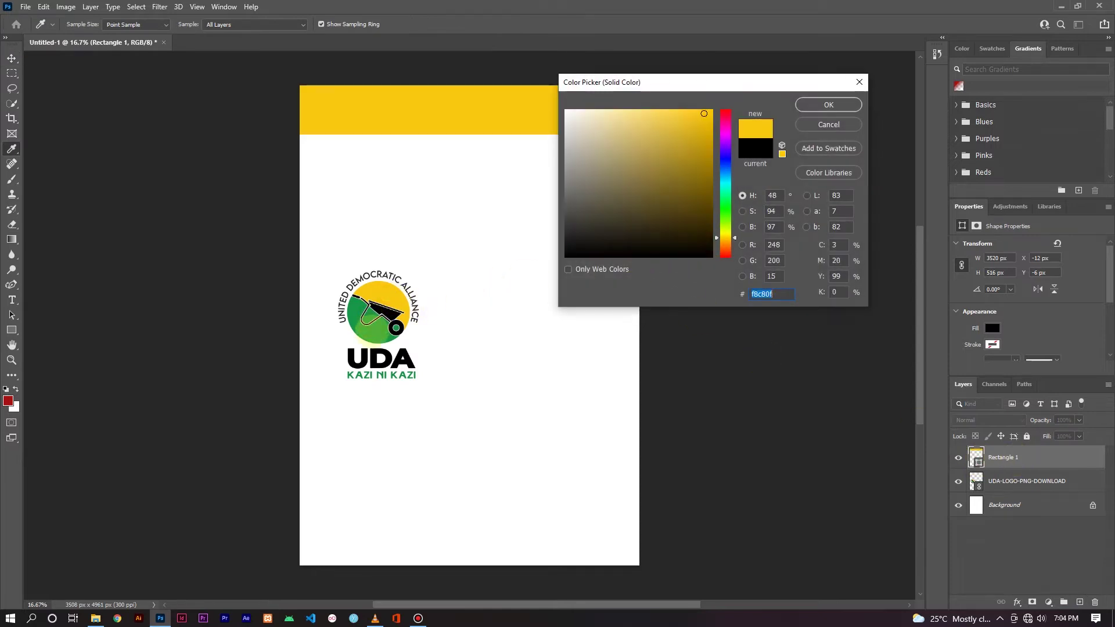
click(364, 333)
click(812, 105)
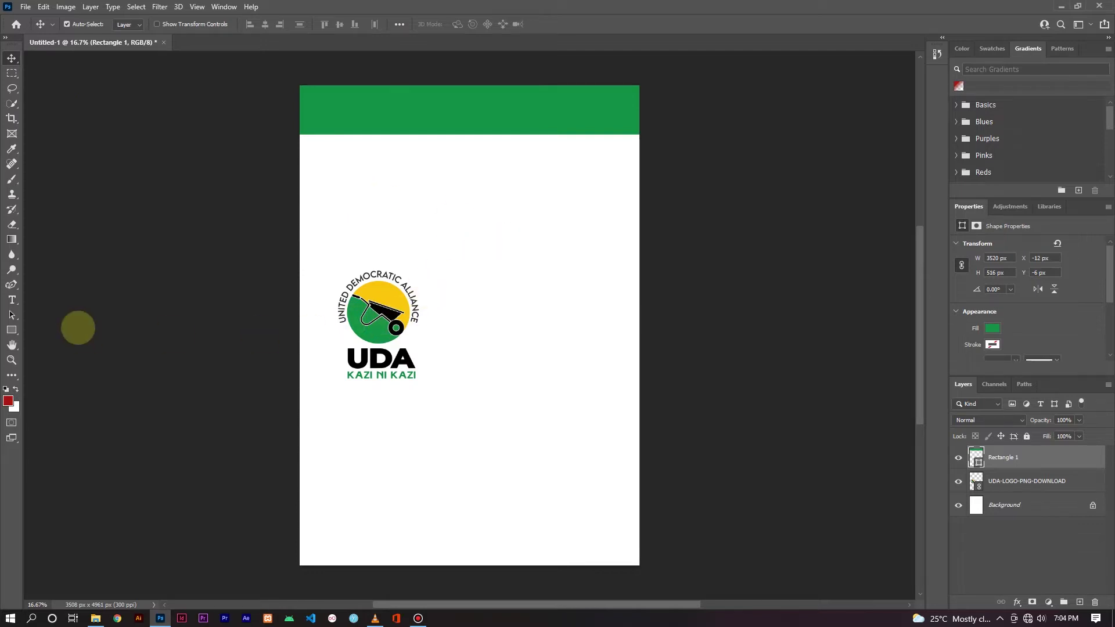
Step: Draw a 3515 × 1020 px green rectangle across the bottom of the page
click(11, 329)
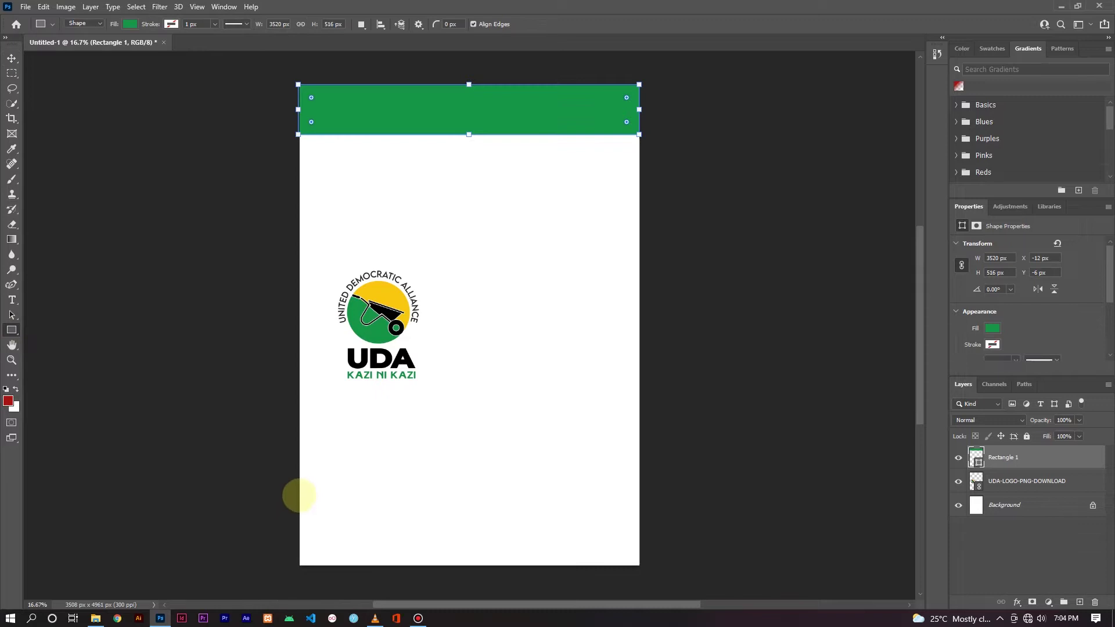
drag(300, 480, 638, 564)
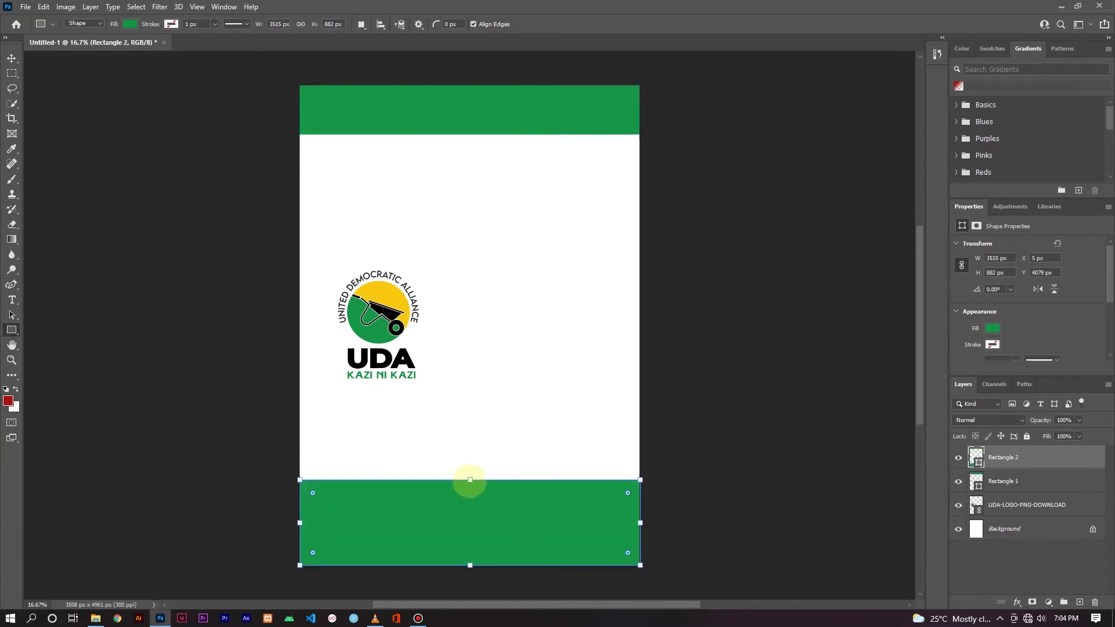
drag(469, 480, 470, 466)
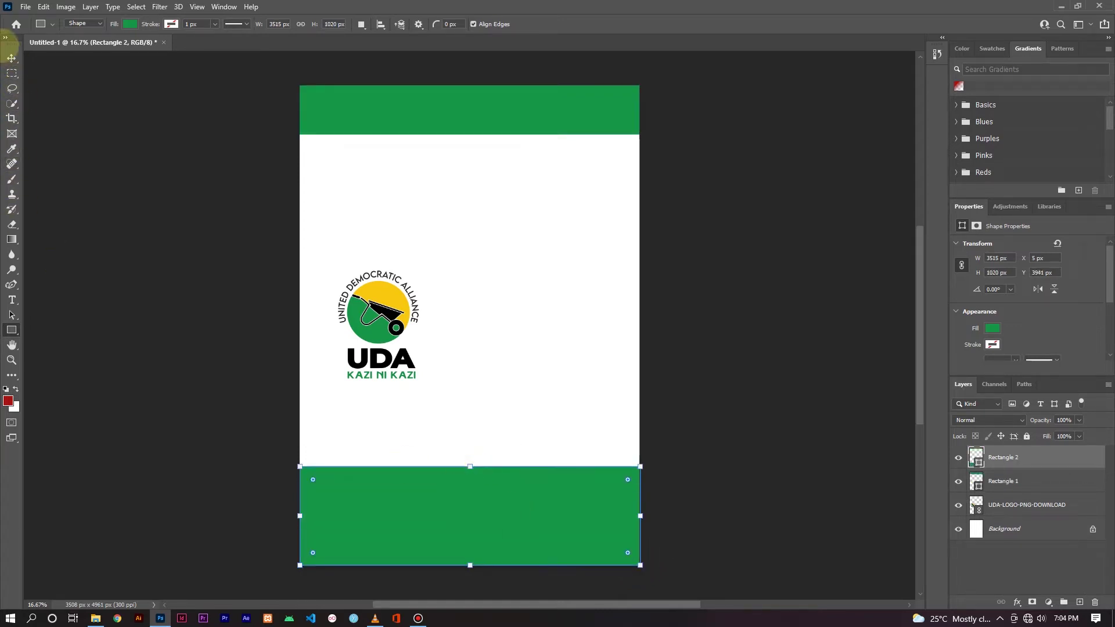
click(12, 58)
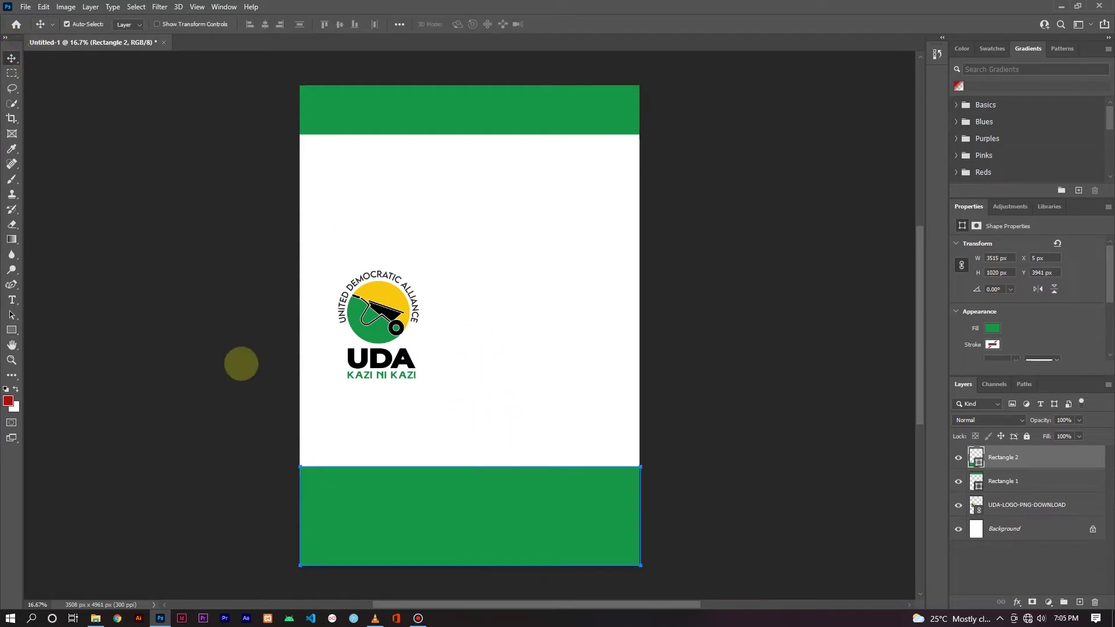
Step: Free Transform the bottom rectangle, stretching it slightly past the left edge and upward
click(44, 6)
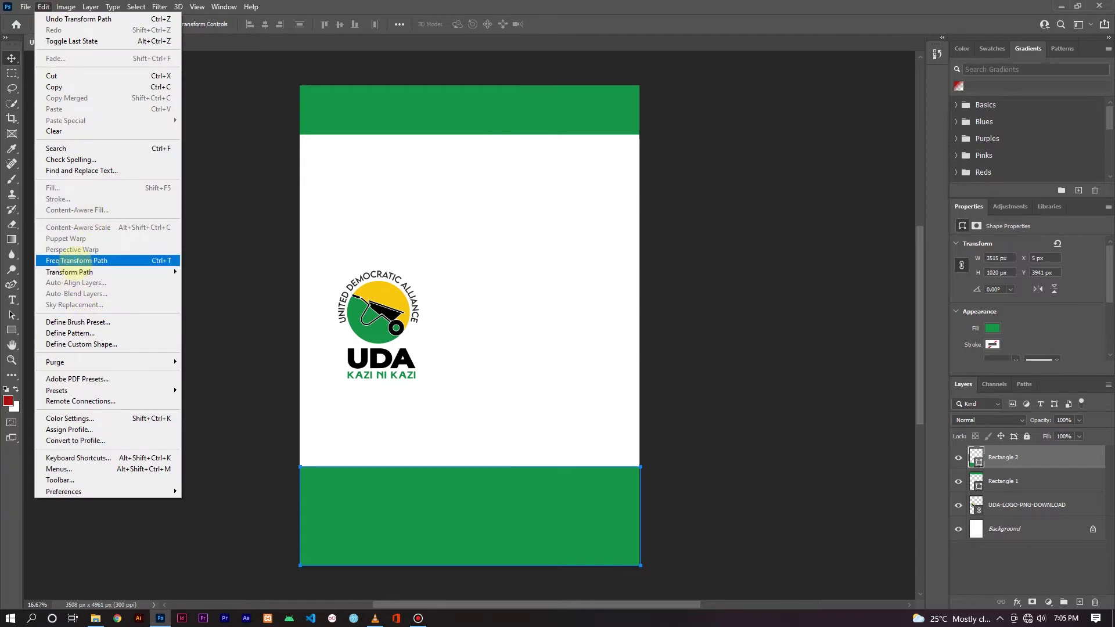
click(75, 261)
click(542, 239)
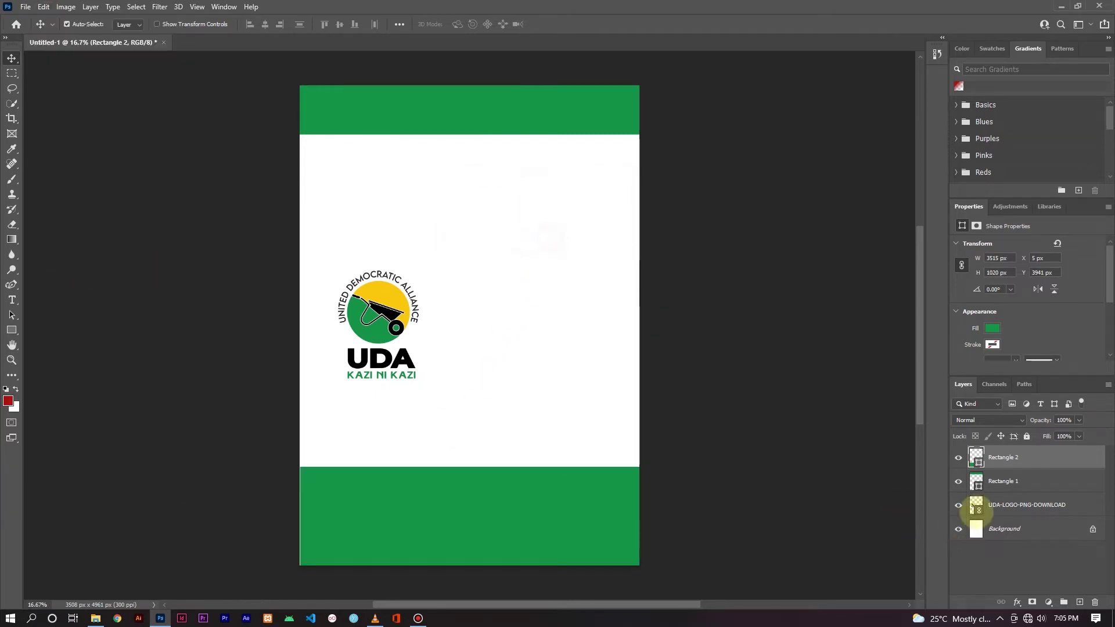
click(43, 7)
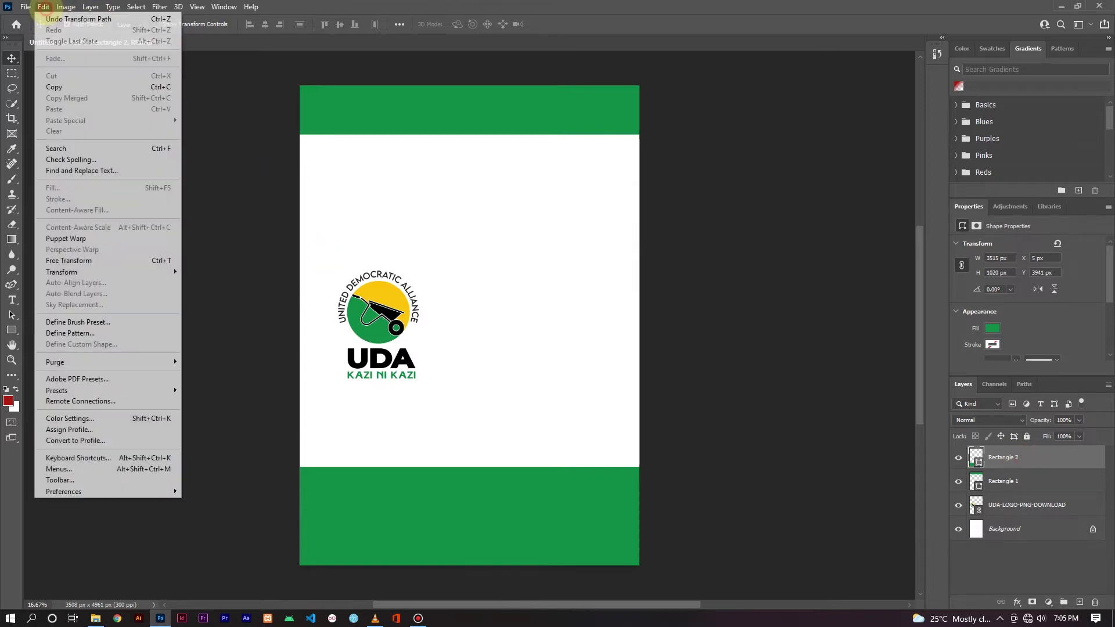
click(87, 259)
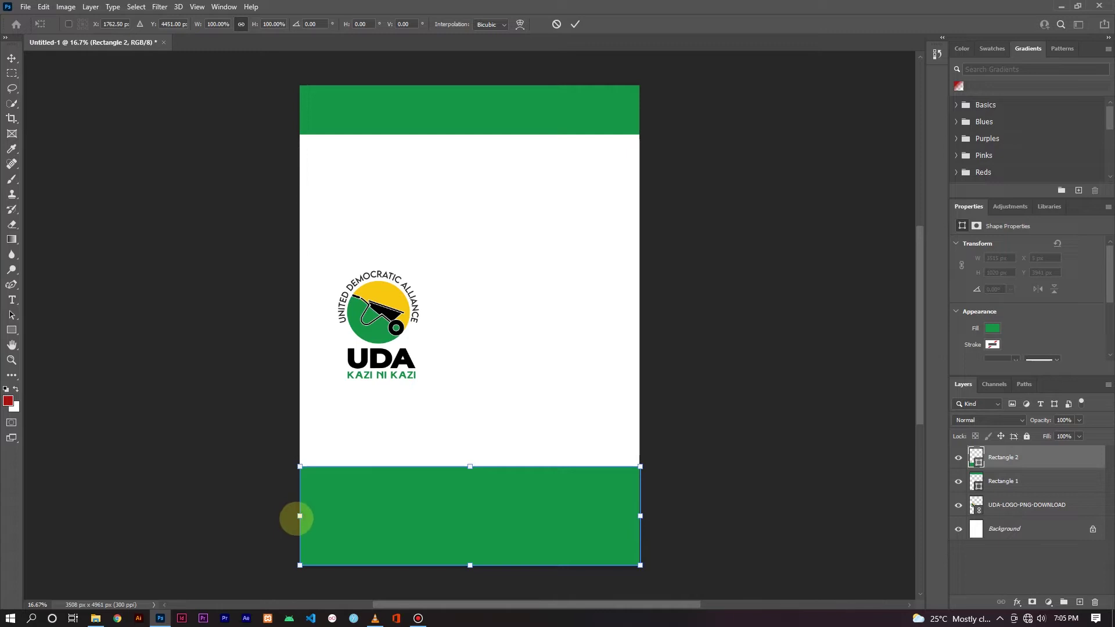
drag(298, 516, 298, 515)
drag(469, 466, 470, 464)
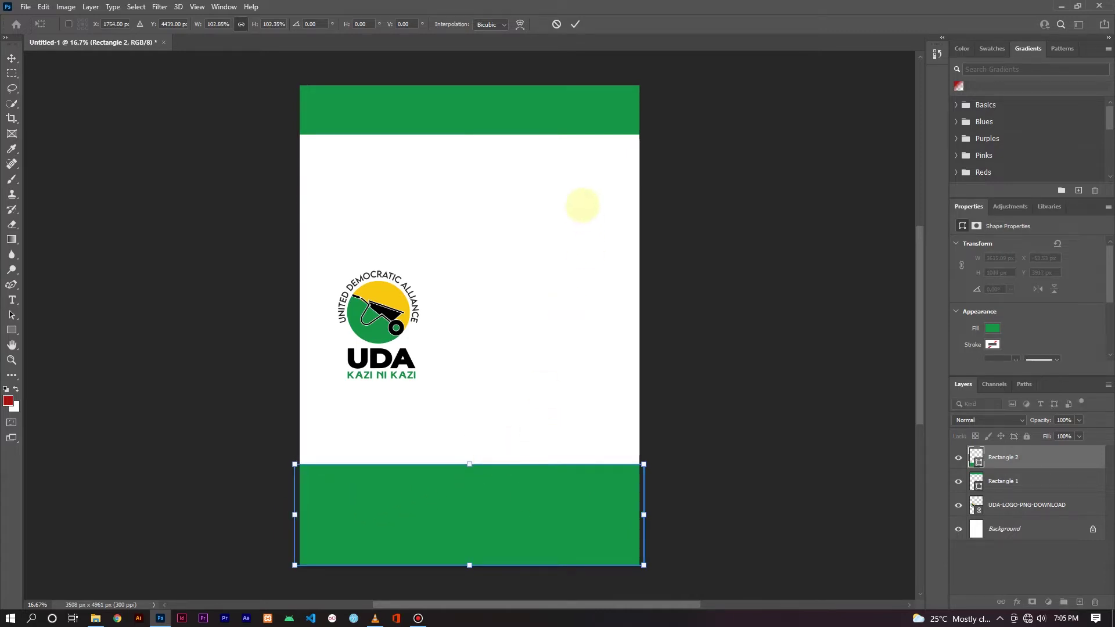
Step: Warp the rectangle's top edge into a smooth wave with a high crest on the right
right_click(416, 498)
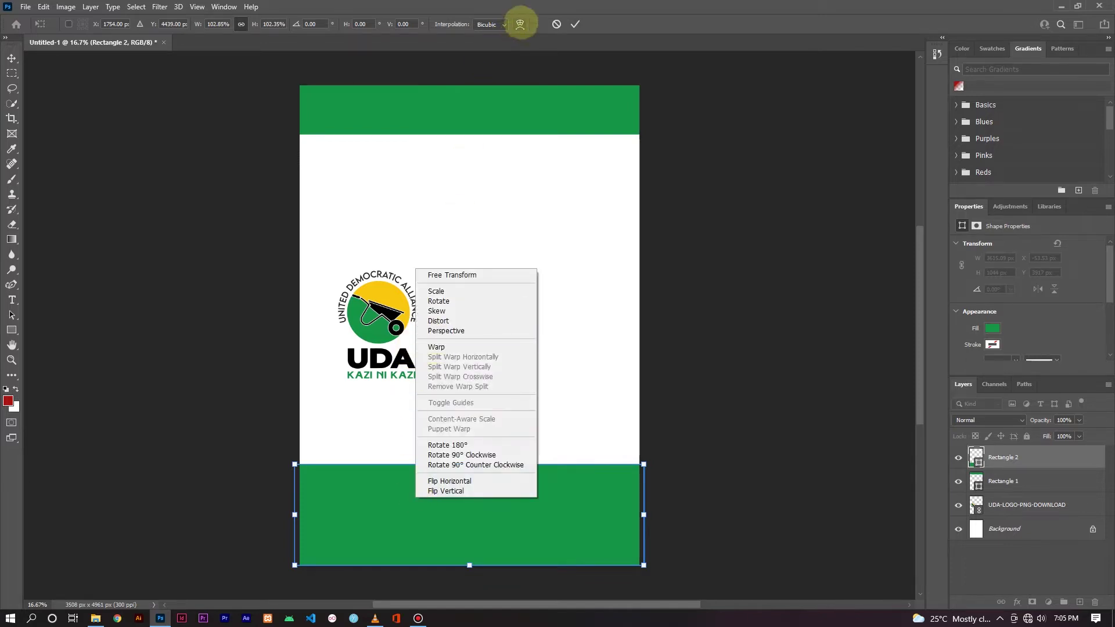
click(520, 24)
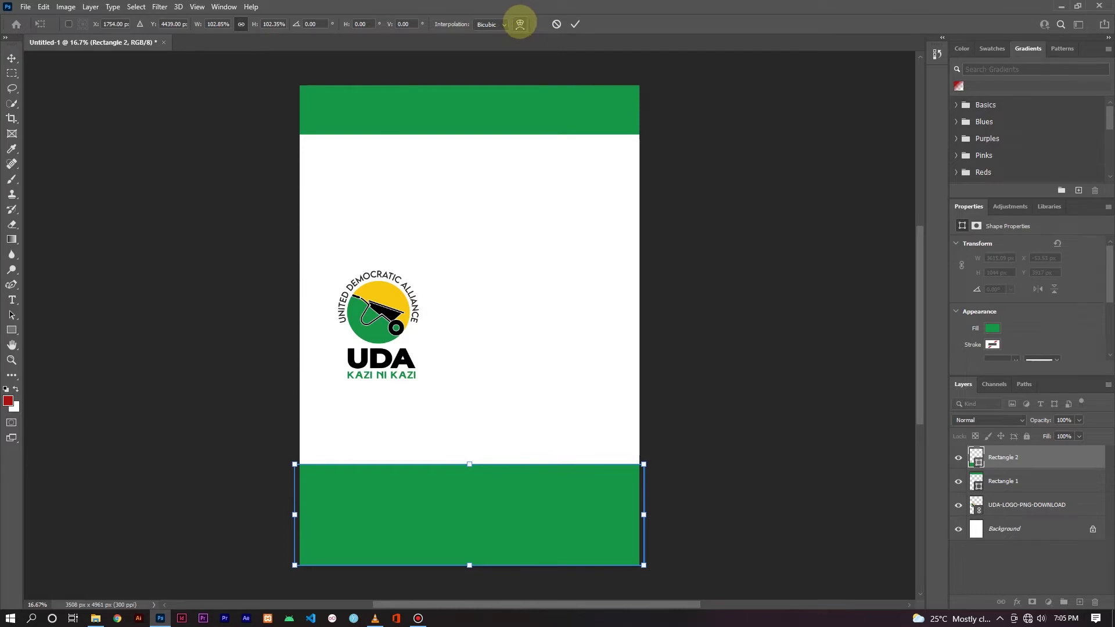
right_click(387, 494)
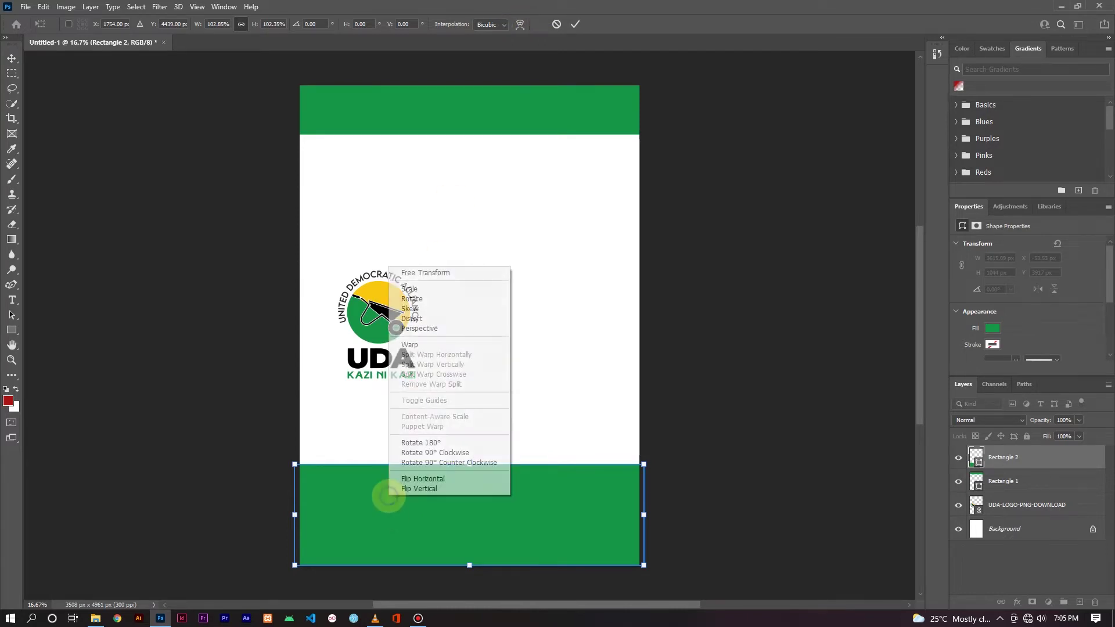
click(419, 344)
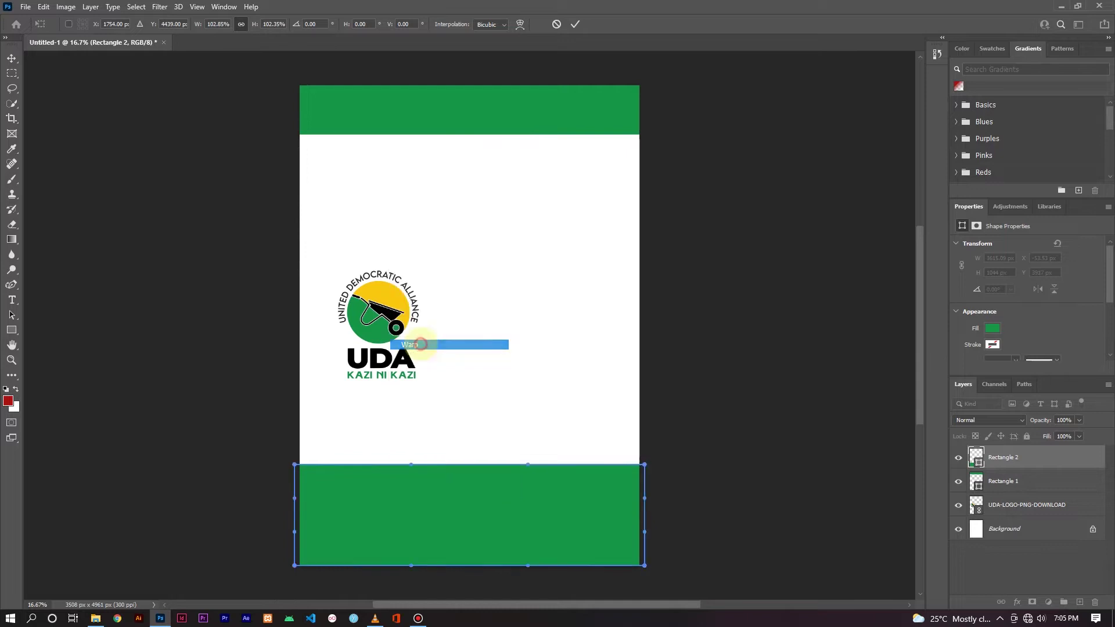
drag(411, 473, 442, 506)
drag(529, 462, 511, 411)
drag(446, 503, 466, 533)
drag(512, 411, 508, 393)
mouse_move(296, 465)
mouse_down()
mouse_move(296, 479)
mouse_move(300, 453)
mouse_move(304, 471)
mouse_up()
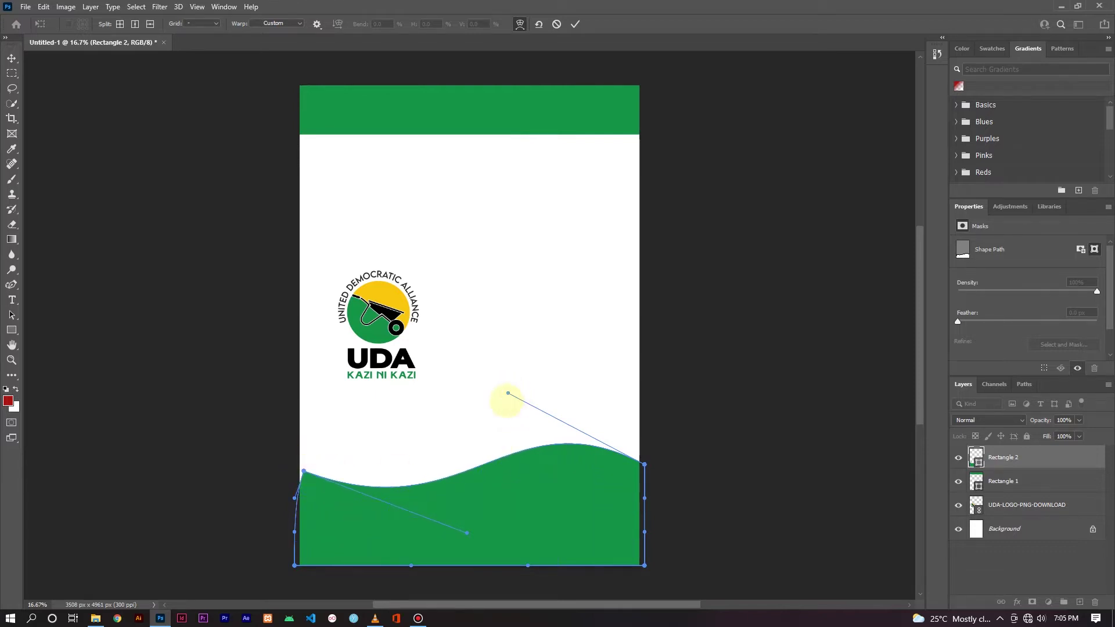
drag(508, 393, 508, 383)
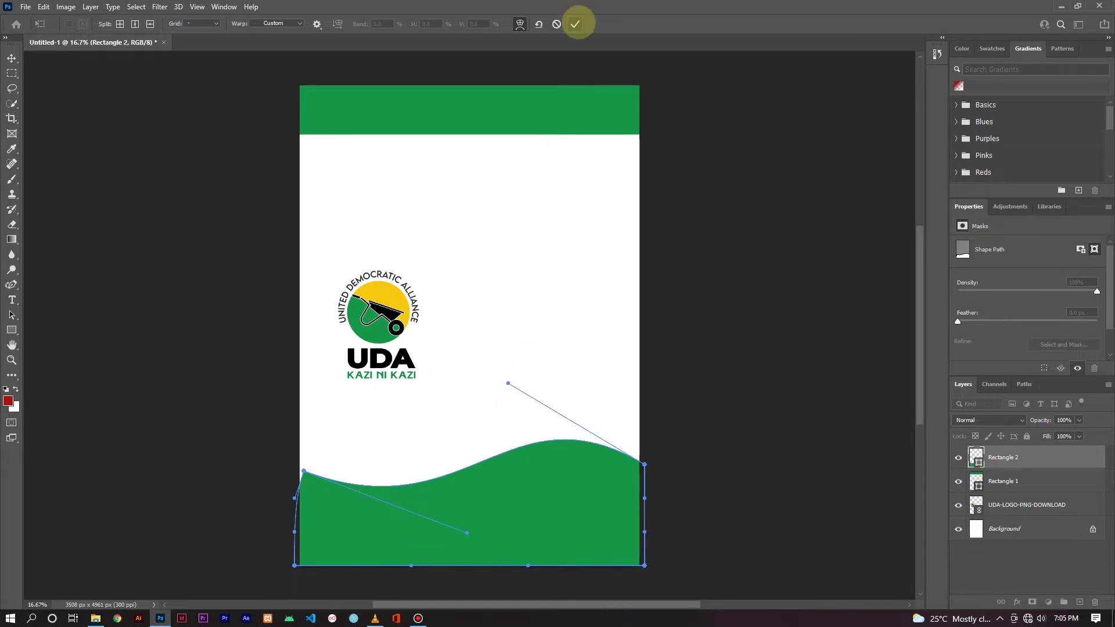
click(575, 25)
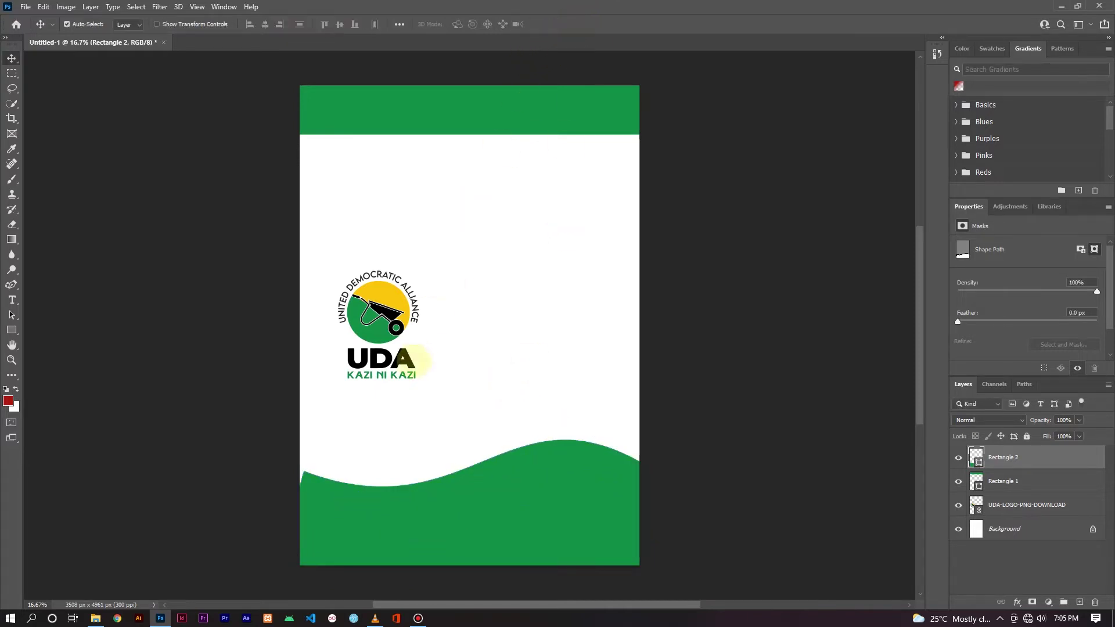
Step: Re-warp the wave footer, pulling its top-left corner outward
key(ctrl)
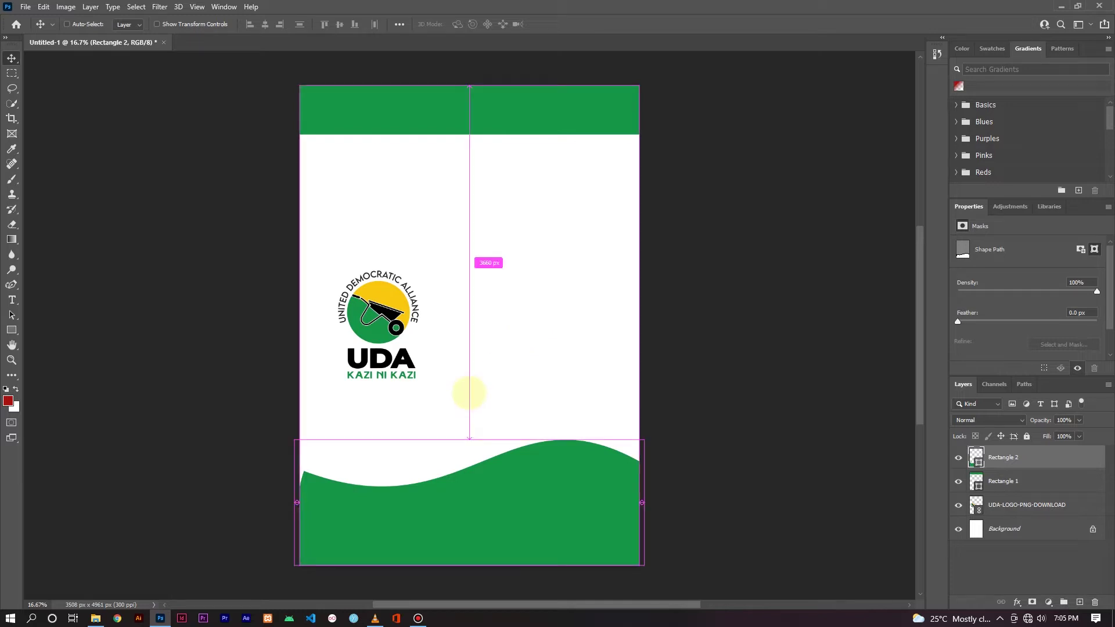
key(ctrl+t)
click(520, 24)
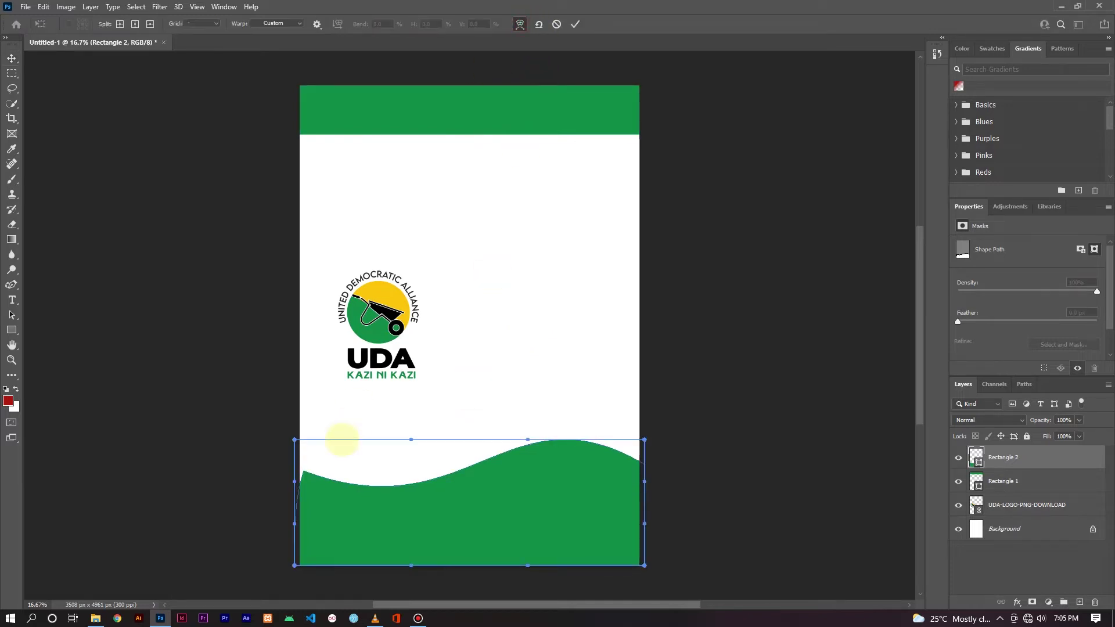
drag(294, 439, 268, 428)
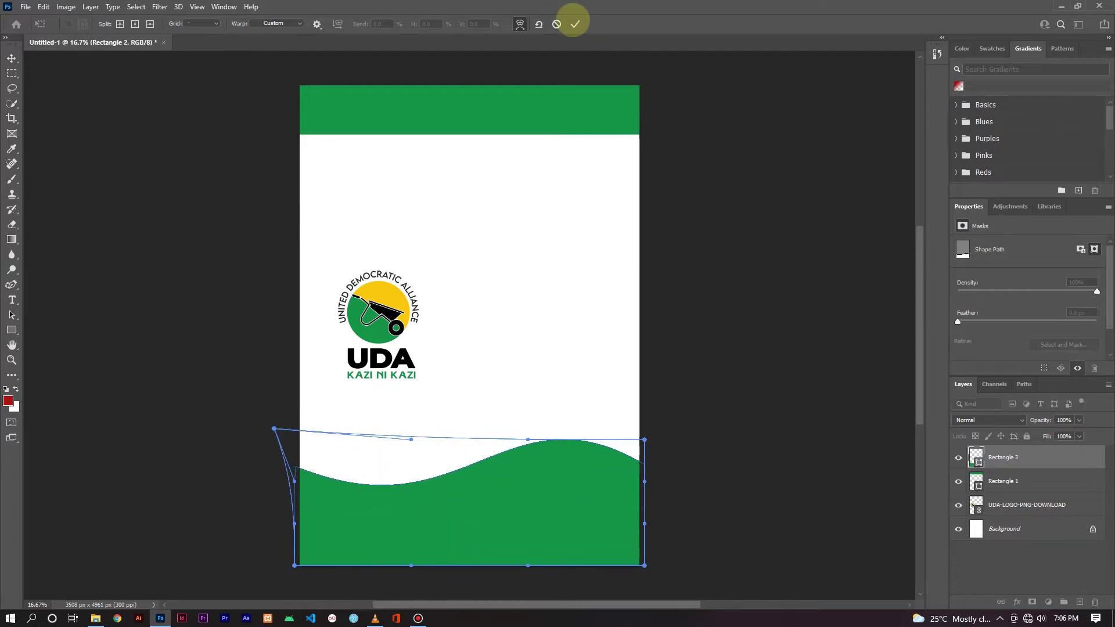
click(575, 24)
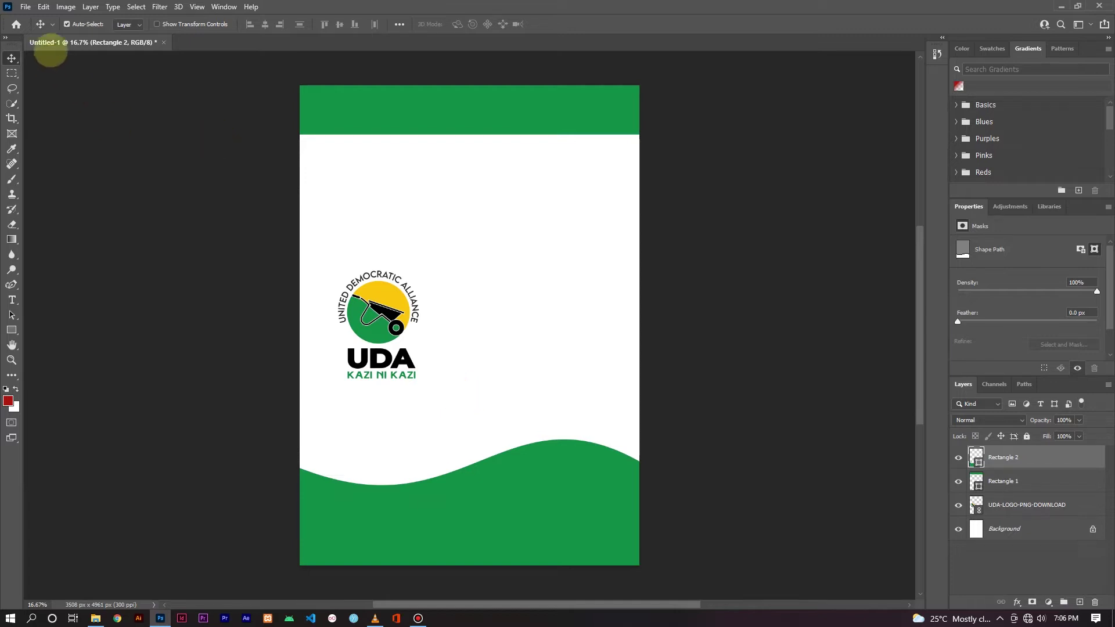
Step: Place the koskei portrait photo and move its layer behind the green wave footer
click(25, 7)
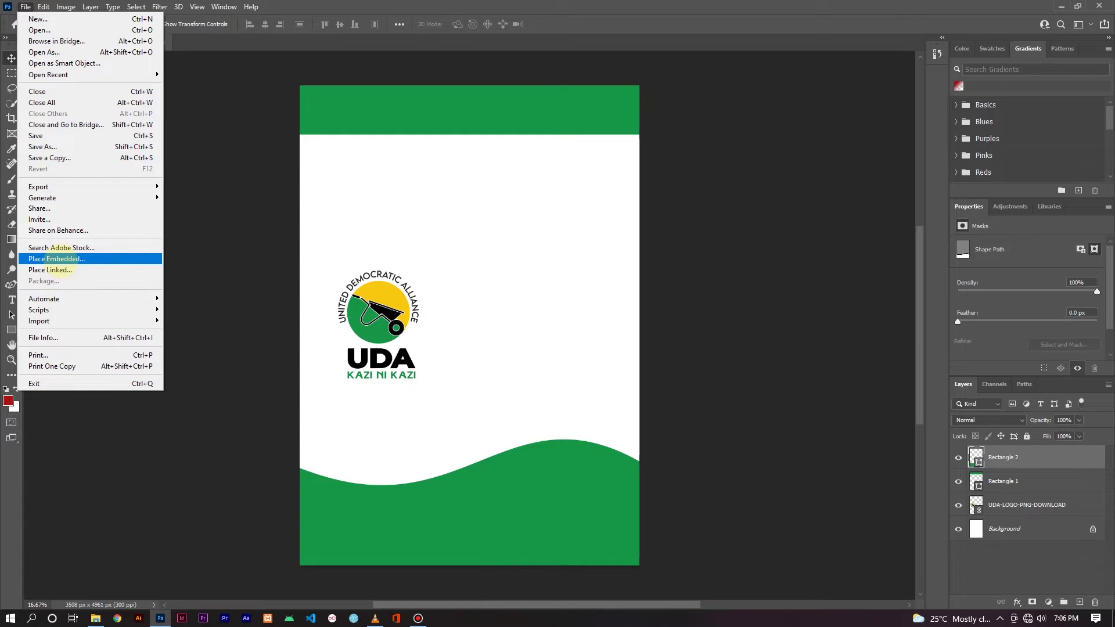
click(58, 260)
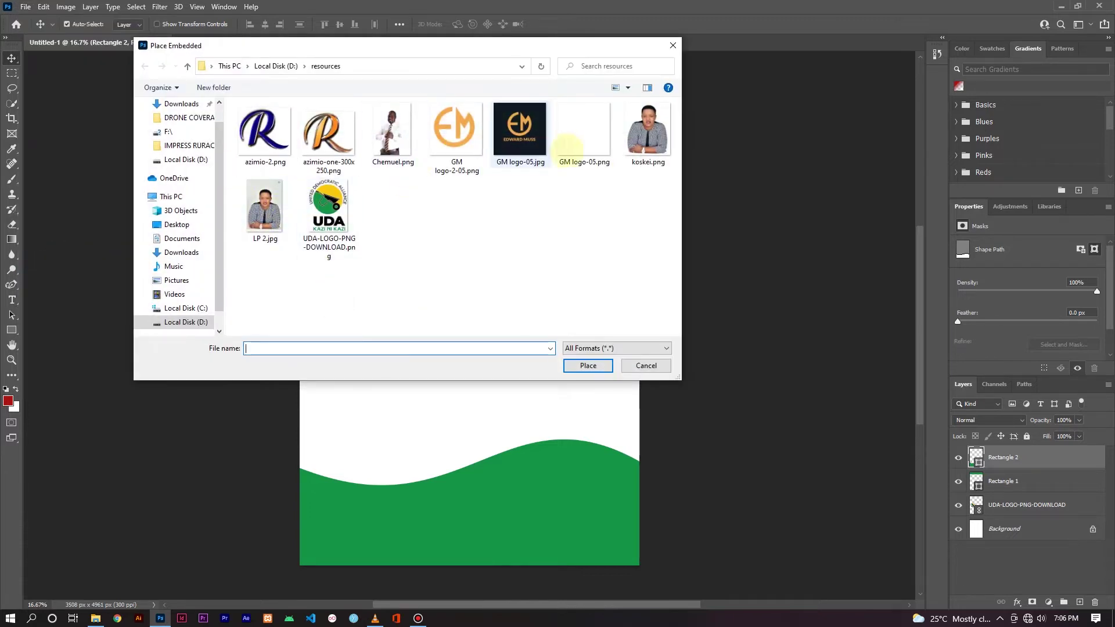
click(647, 131)
click(588, 366)
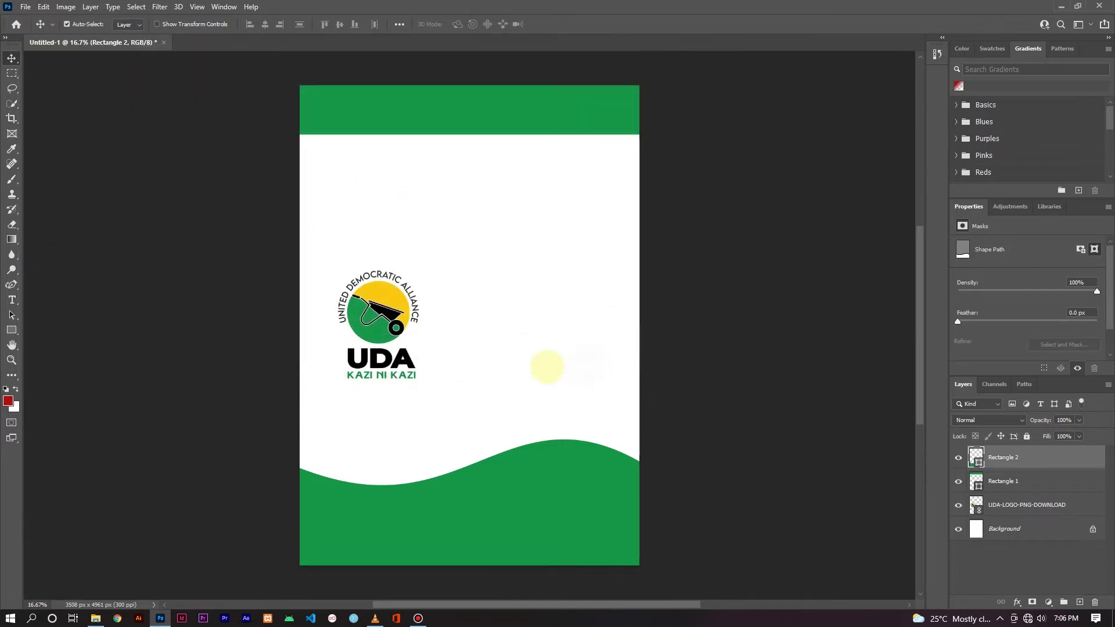
click(576, 24)
click(996, 457)
drag(996, 457, 995, 492)
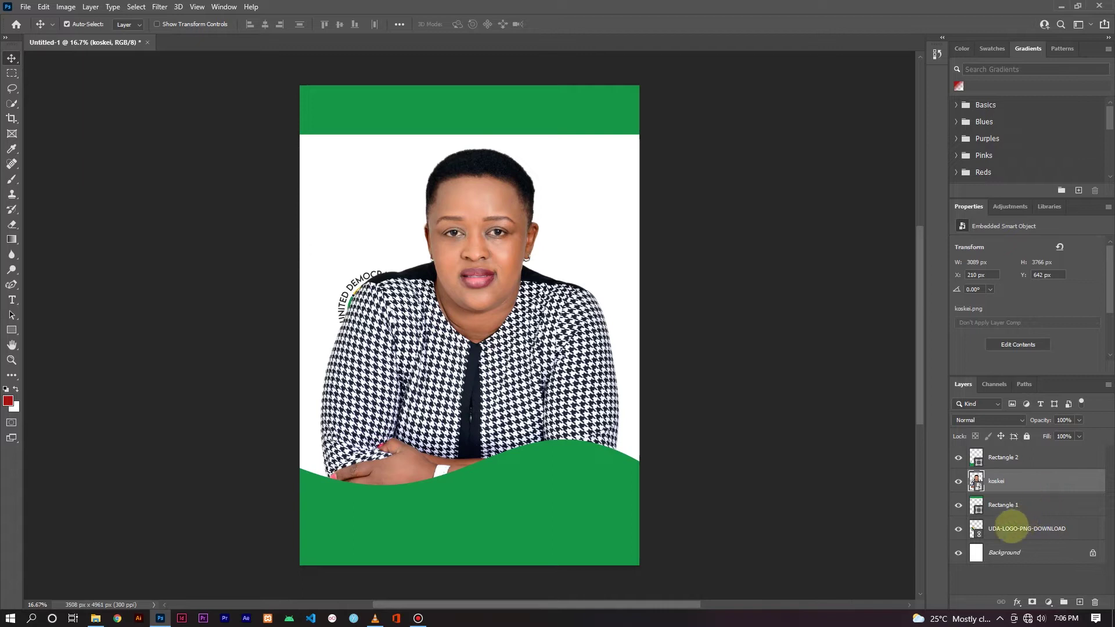
Step: Move the UDA-LOGO layer to the top, then shrink the portrait to about 90% and reposition it
drag(1006, 520, 1014, 462)
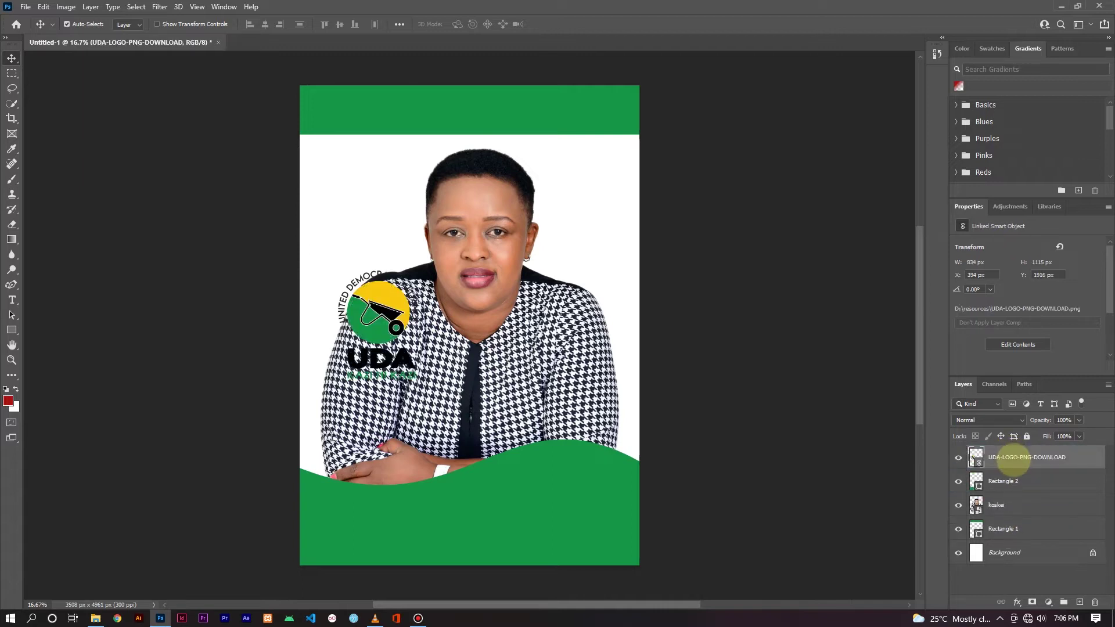
click(1021, 506)
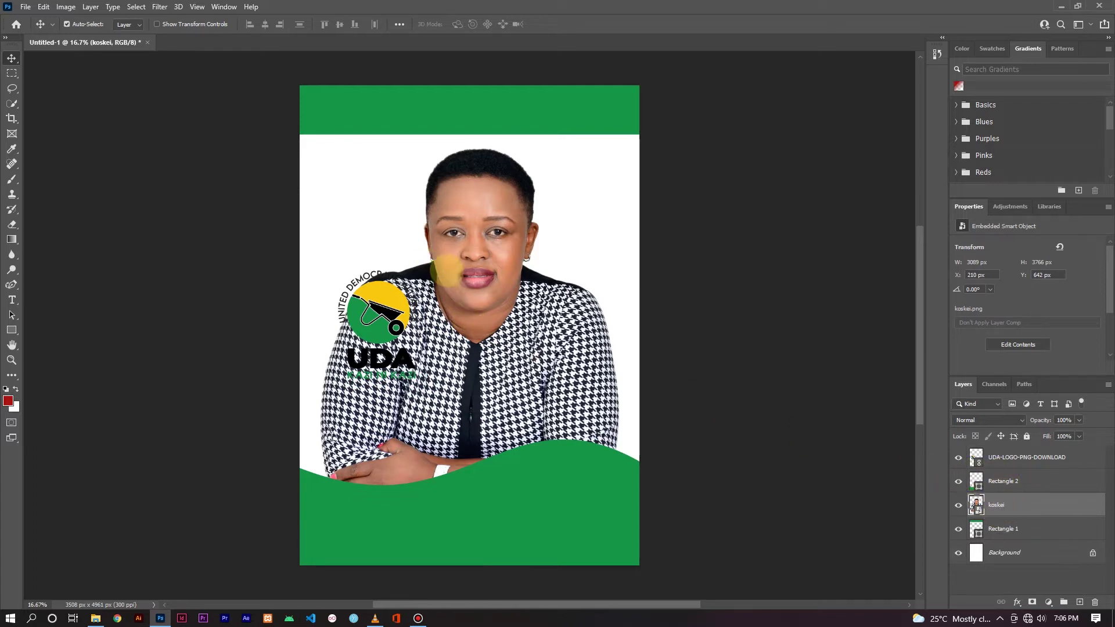
key(ctrl+t)
drag(639, 523, 599, 476)
drag(509, 371, 502, 395)
click(576, 24)
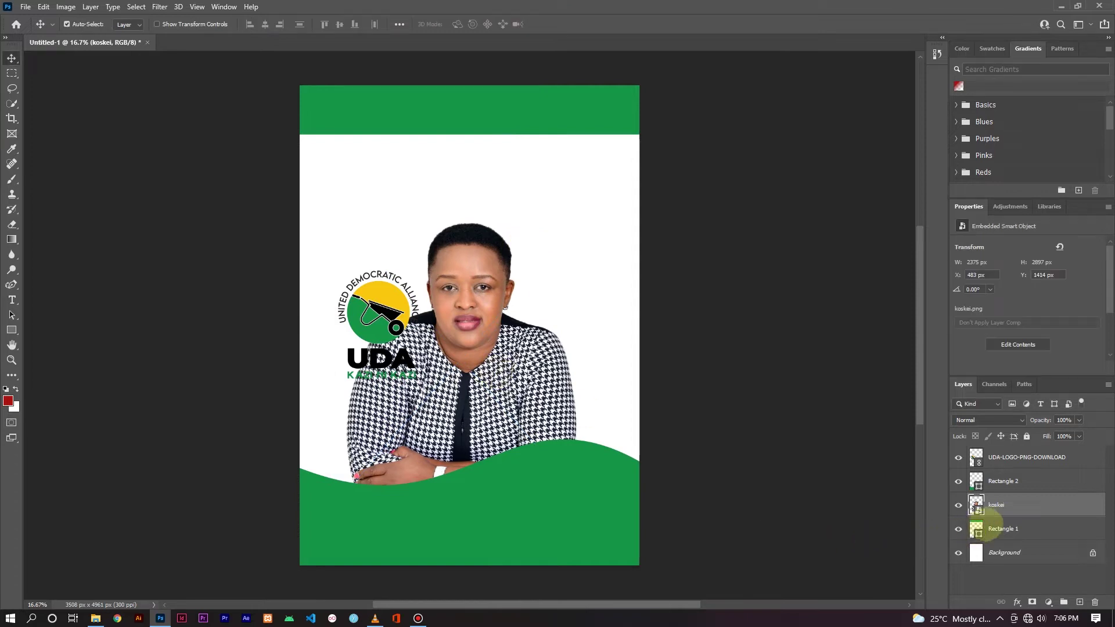
Step: Draw a 3508 × 3757 px rectangle over the poster's middle, filled with logo yellow #f8c80f
click(1001, 529)
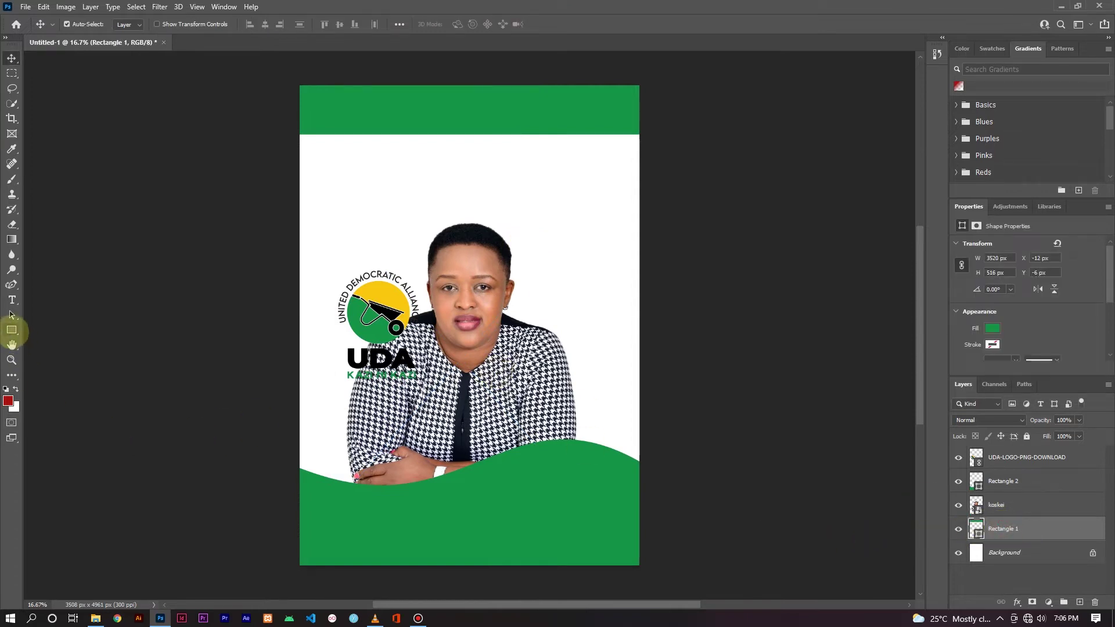
click(12, 329)
drag(299, 497, 639, 134)
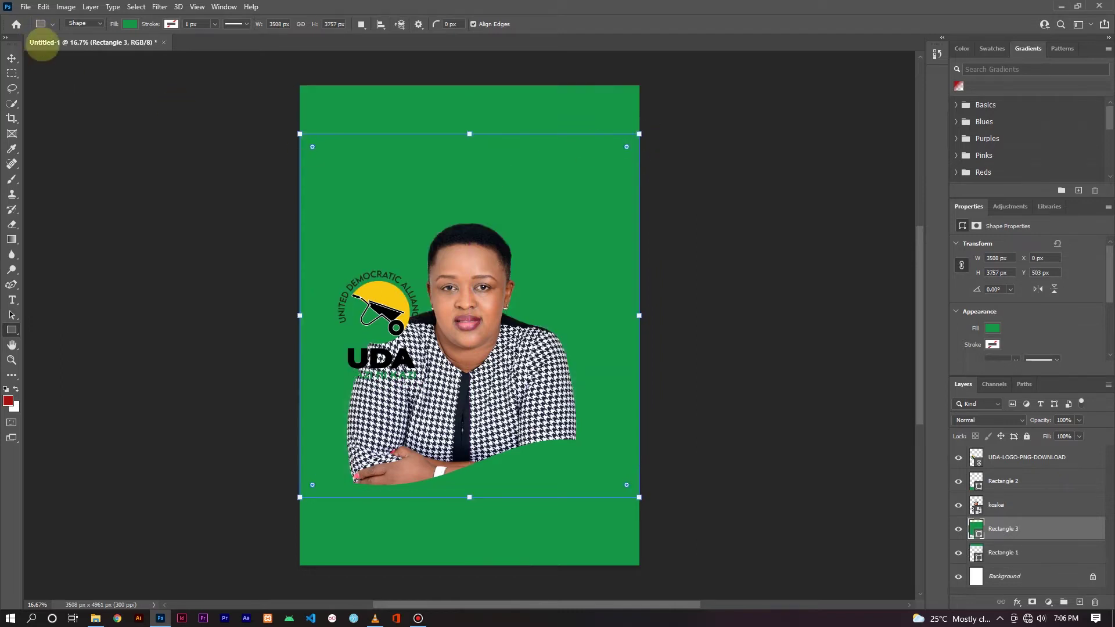
double_click(976, 528)
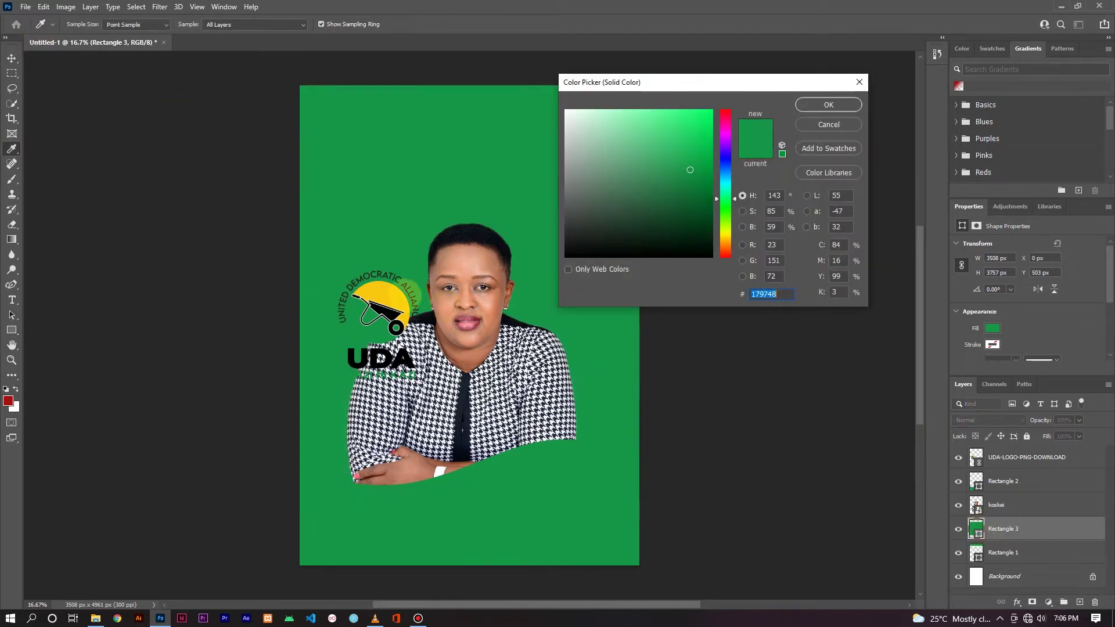
click(390, 296)
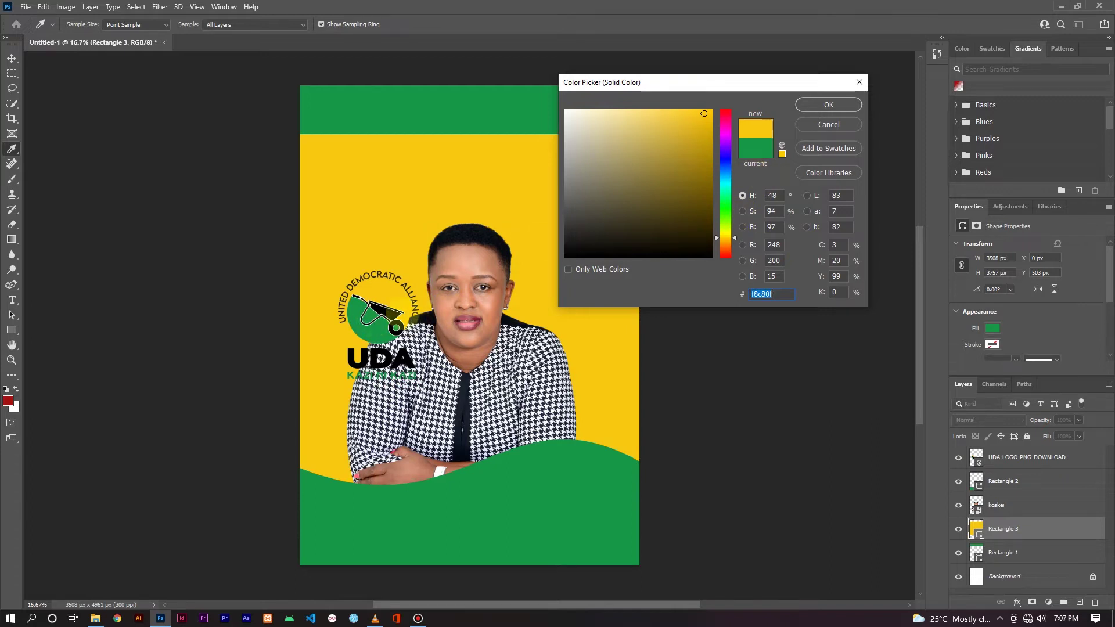
click(820, 104)
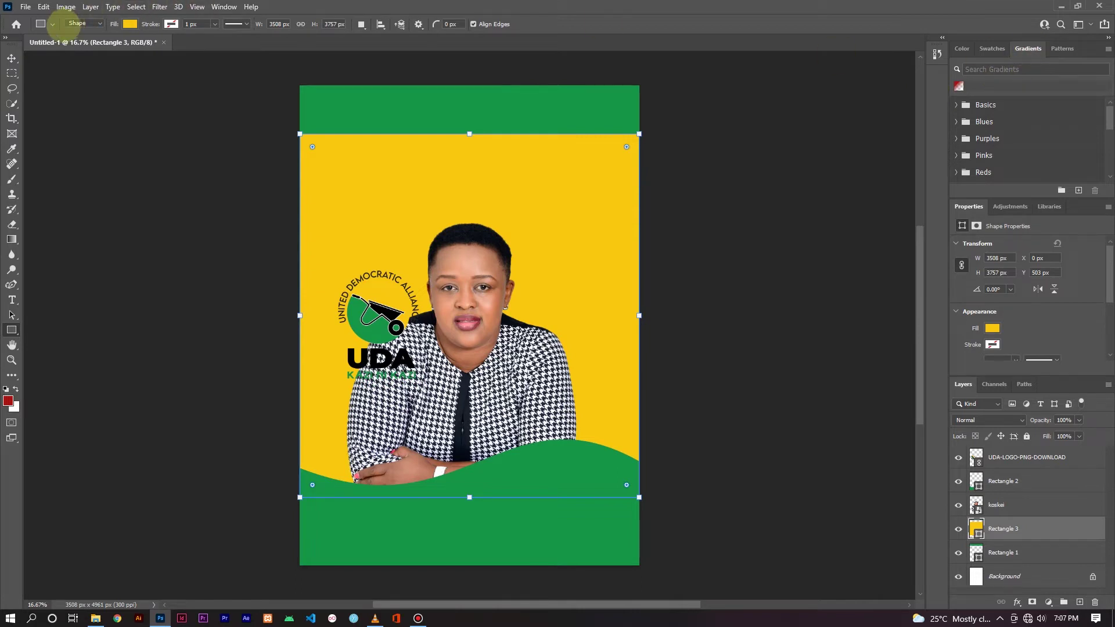
click(130, 24)
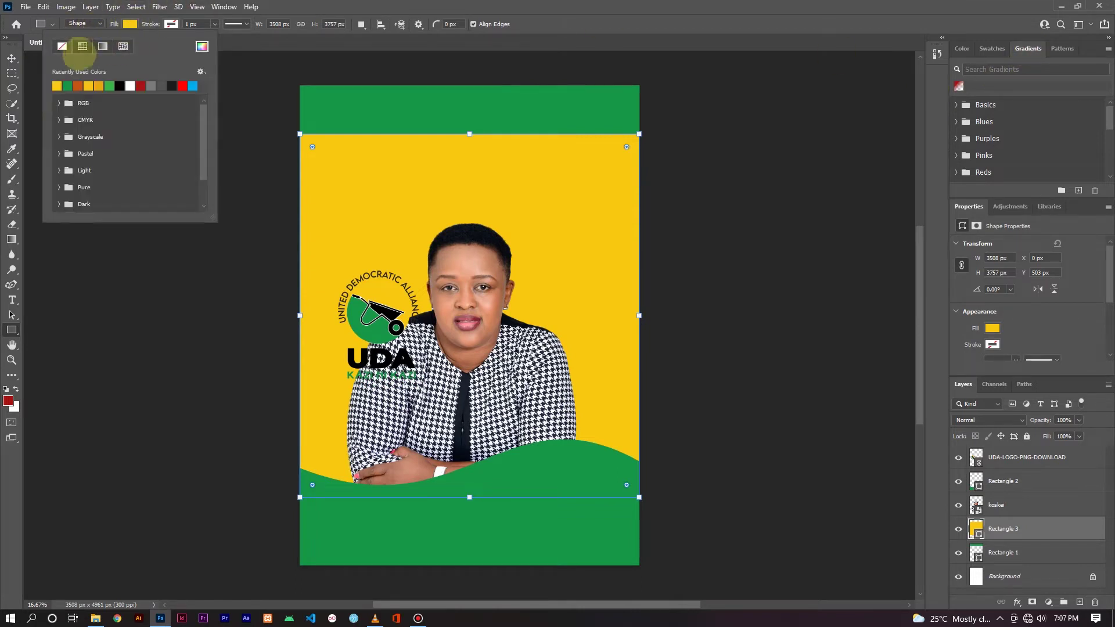
click(122, 24)
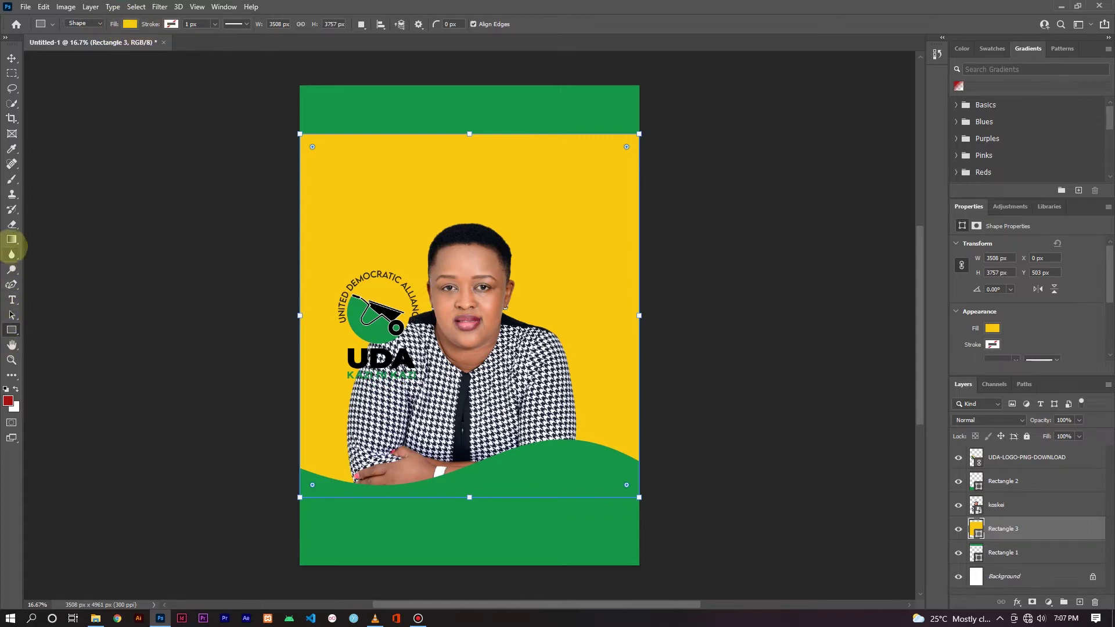
Step: Apply a Foreground to Transparent gradient to the middle rectangle with the Gradient tool
click(11, 240)
right_click(12, 242)
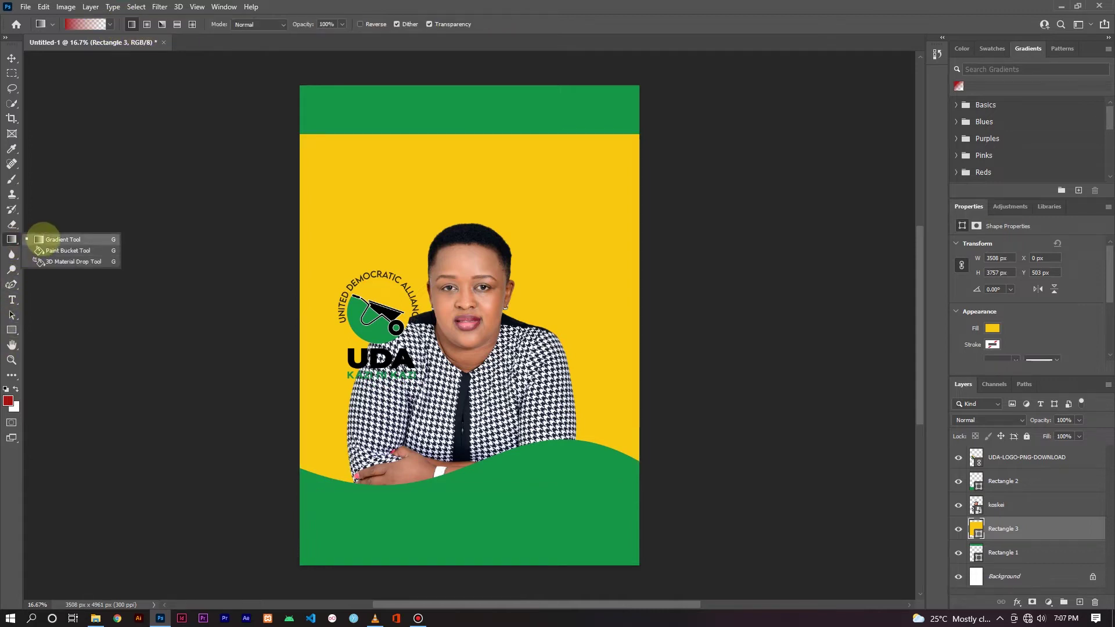
click(38, 228)
click(110, 25)
scroll(36, 105, down, 5)
double_click(29, 102)
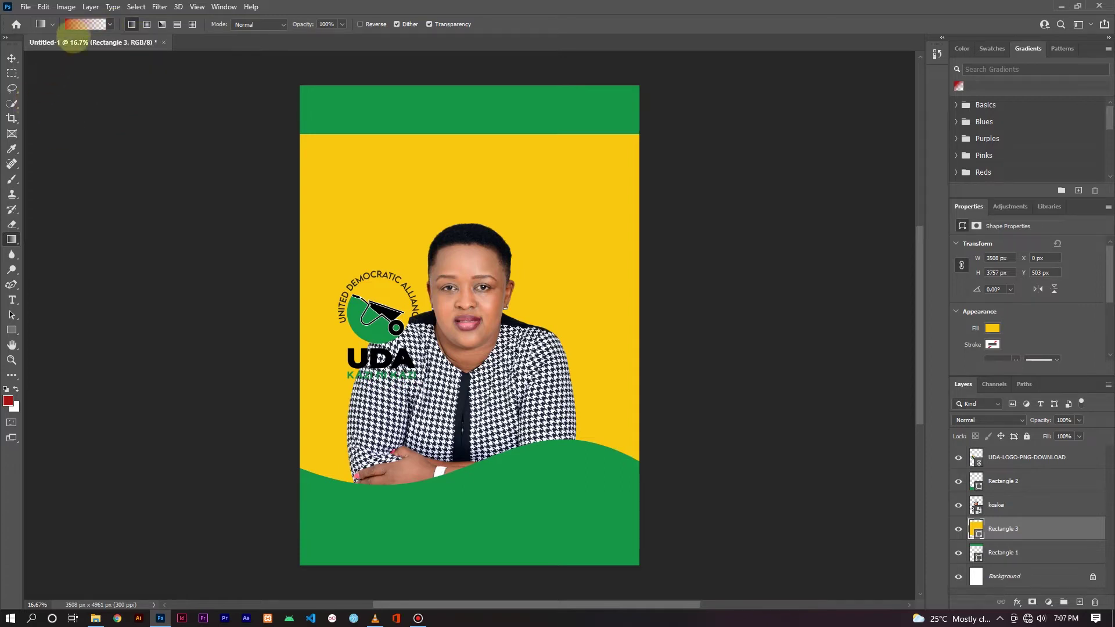
click(86, 24)
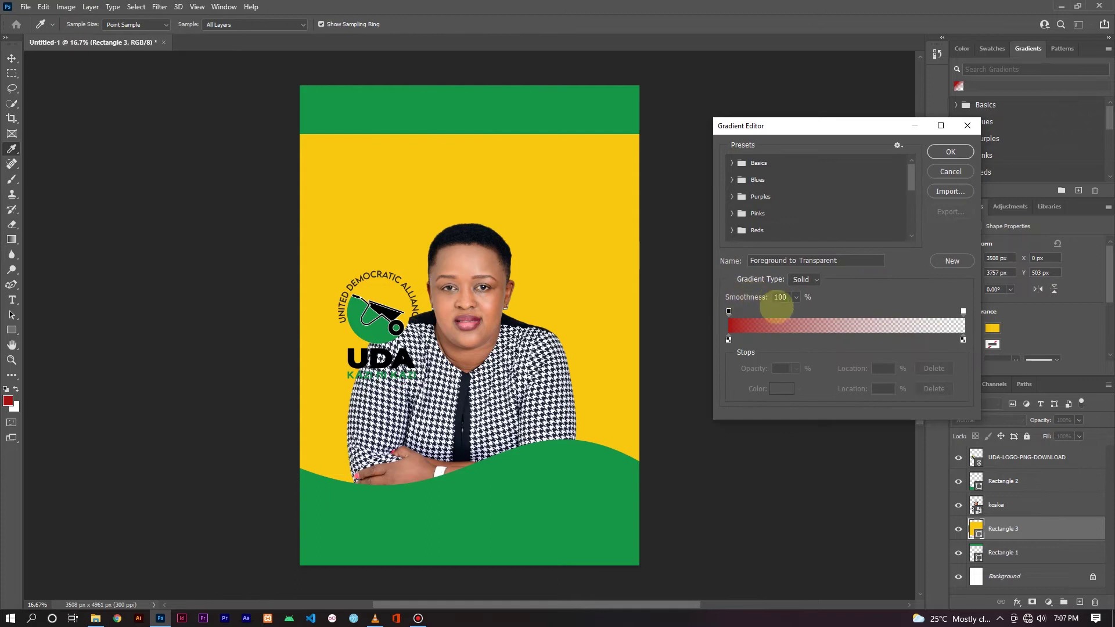
click(949, 152)
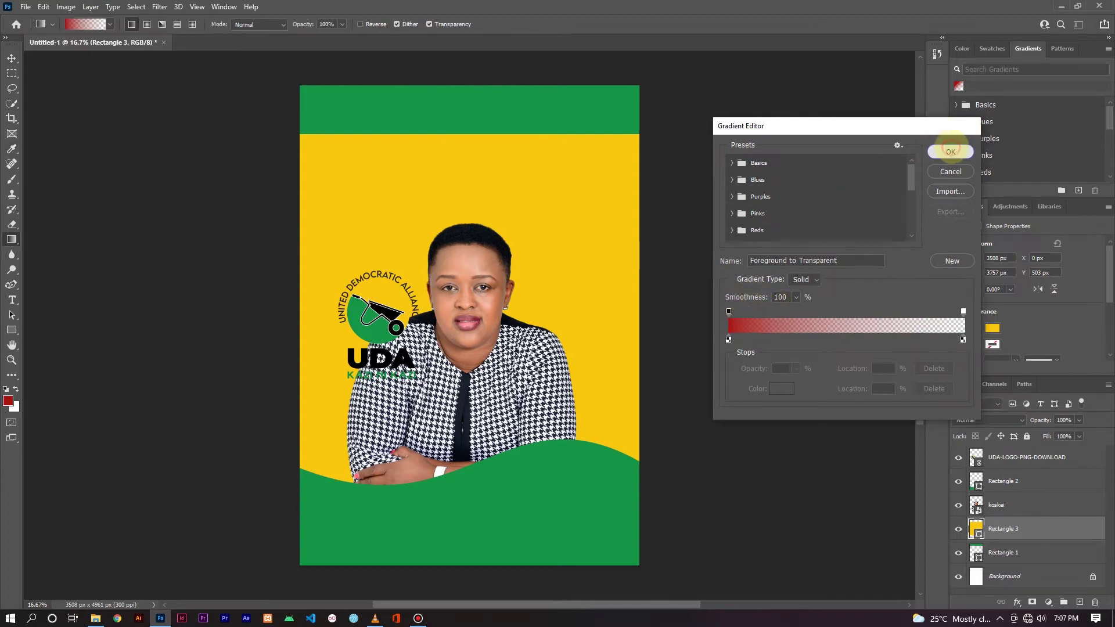
click(958, 85)
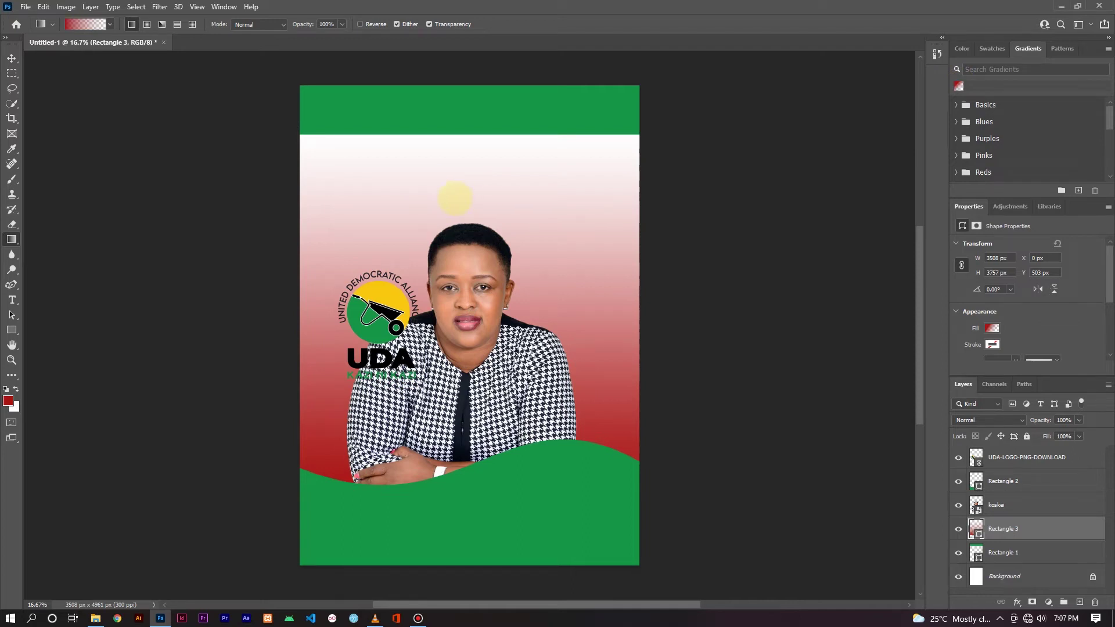
Step: Set both gradient colour stops to the logo's yellow in the Properties Fill settings
click(990, 328)
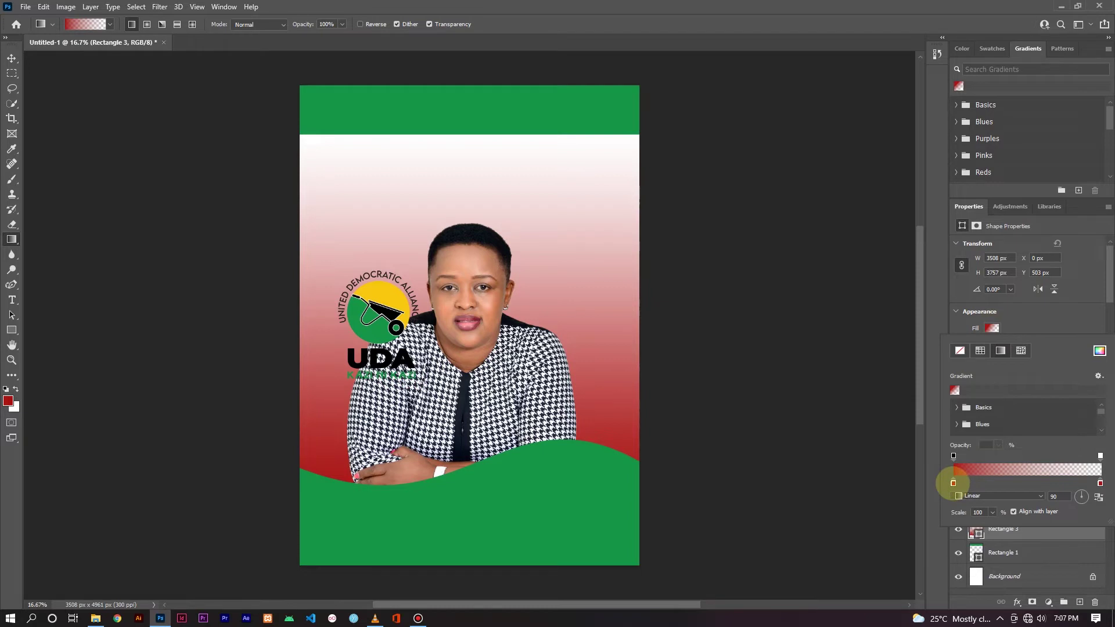
double_click(953, 482)
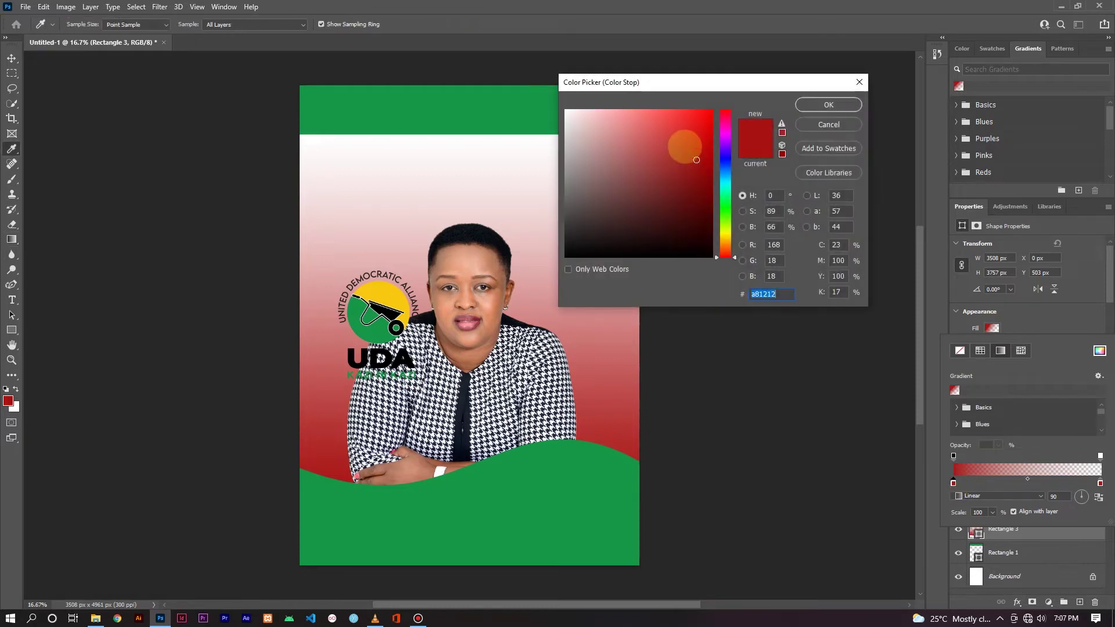
click(382, 307)
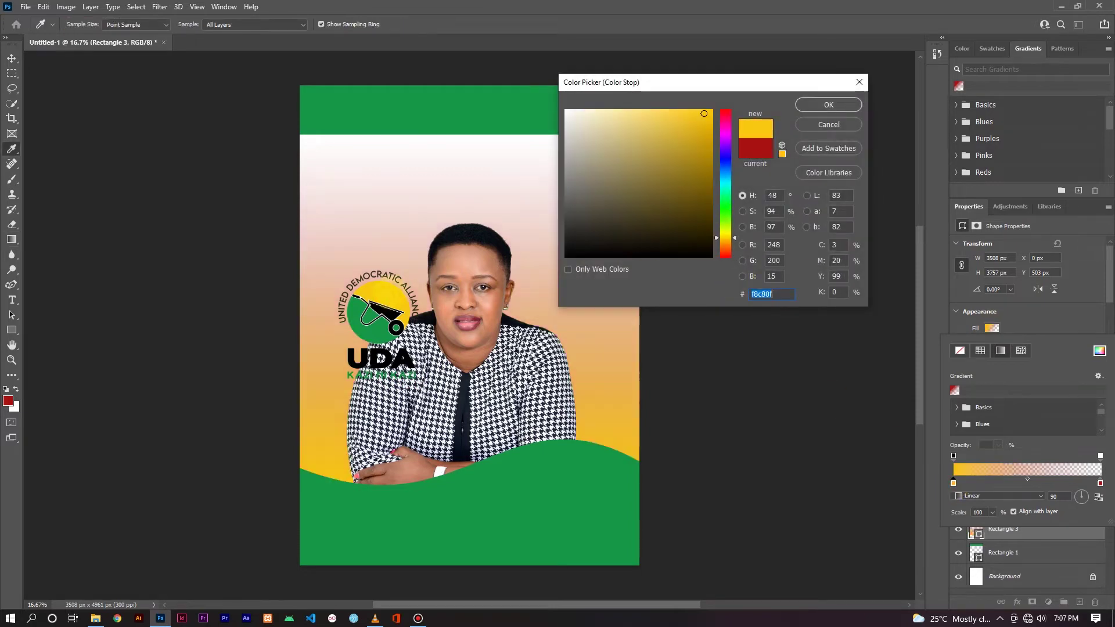
click(804, 104)
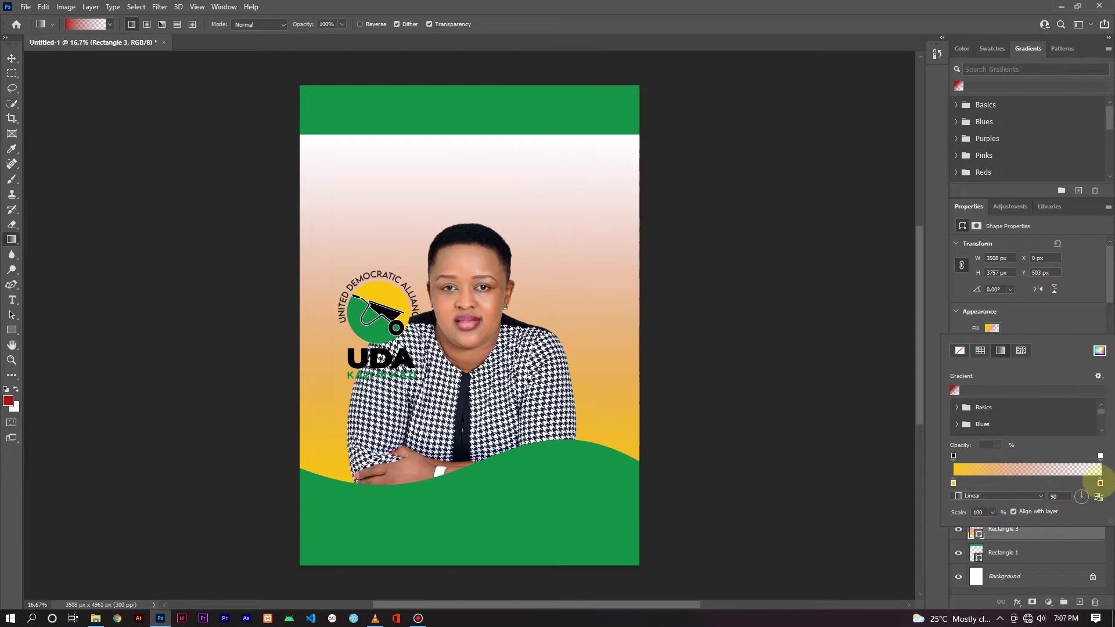
double_click(1100, 482)
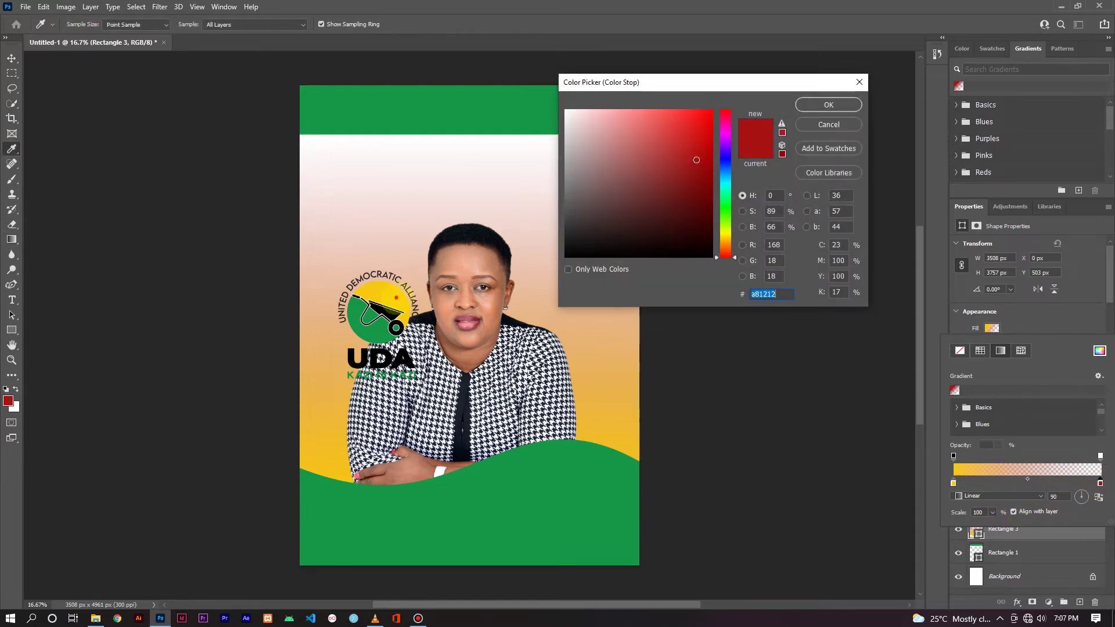
click(383, 307)
click(829, 105)
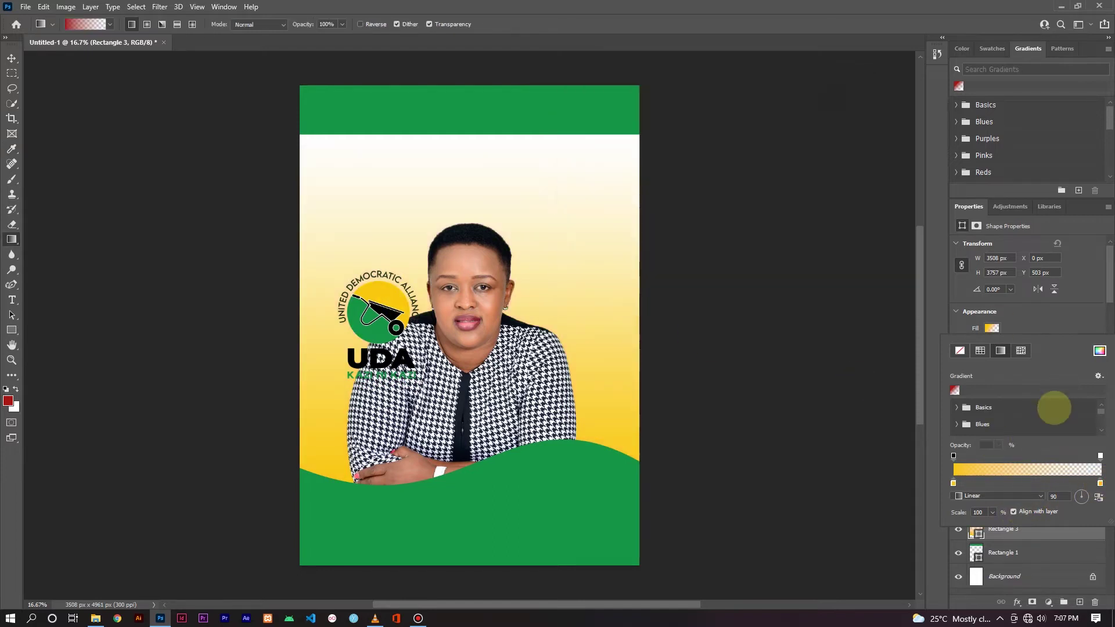
click(1100, 456)
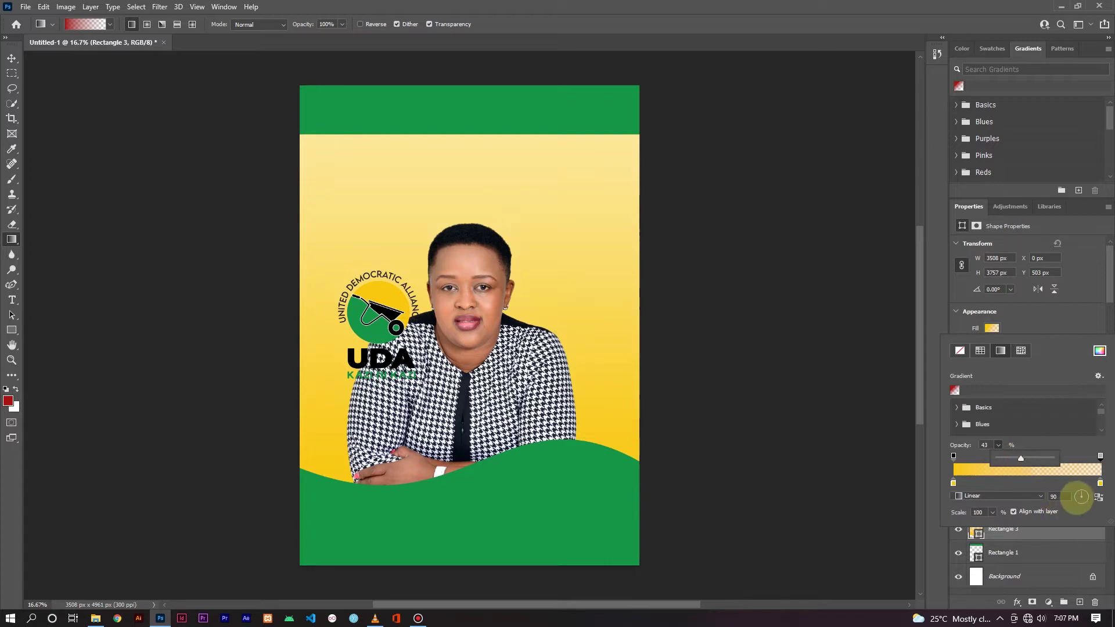
Step: Set the yellow gradient's angle to −110° and remove the extra middle colour stop
click(1081, 497)
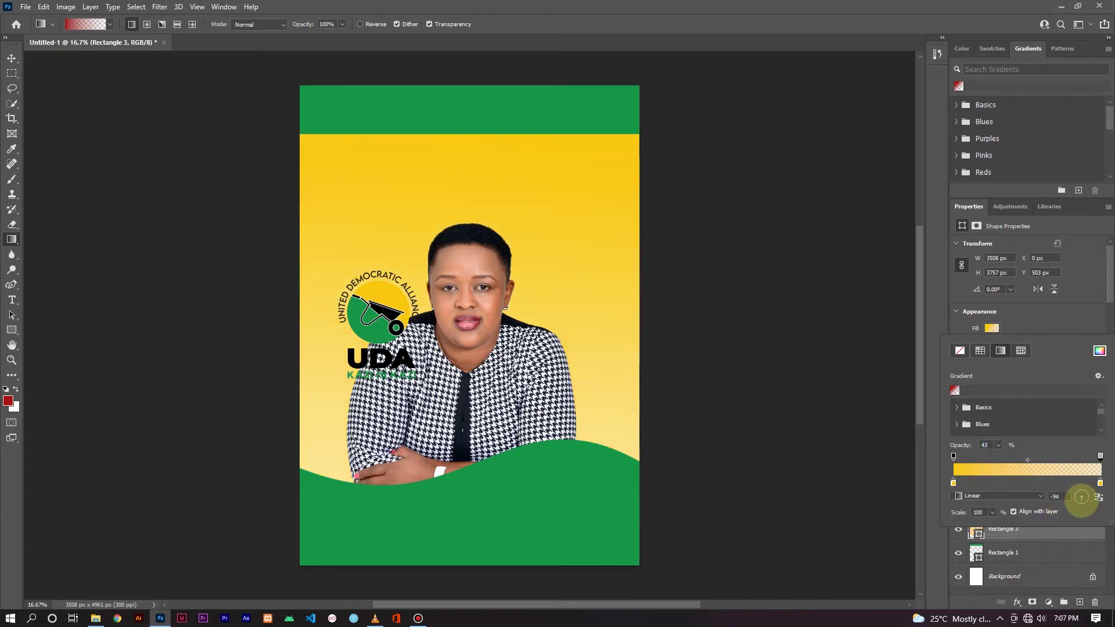
click(1085, 498)
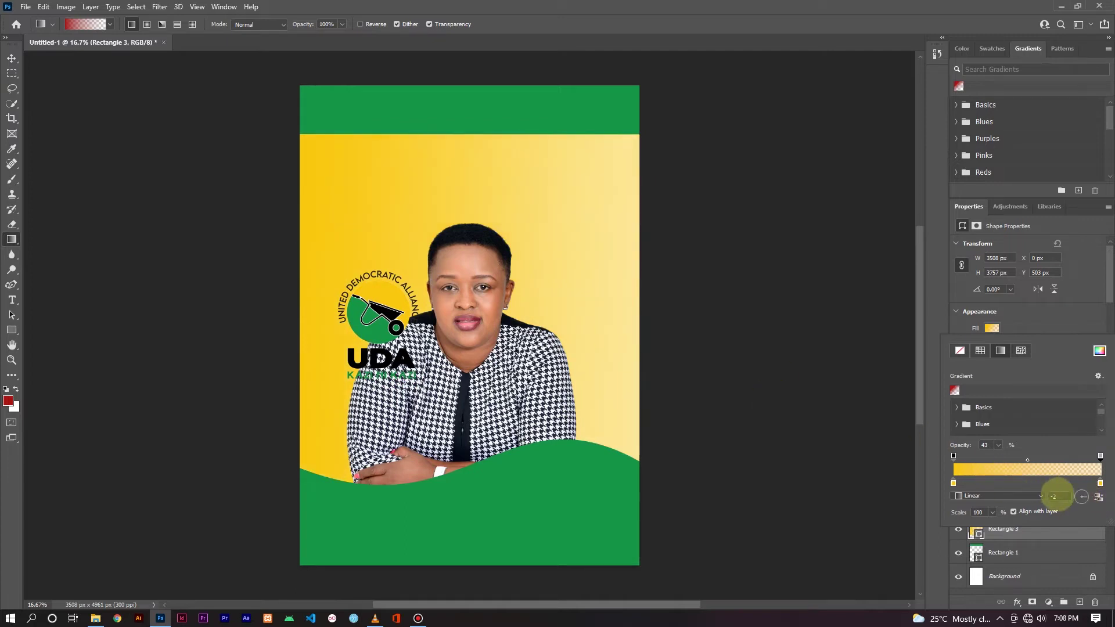
click(1062, 497)
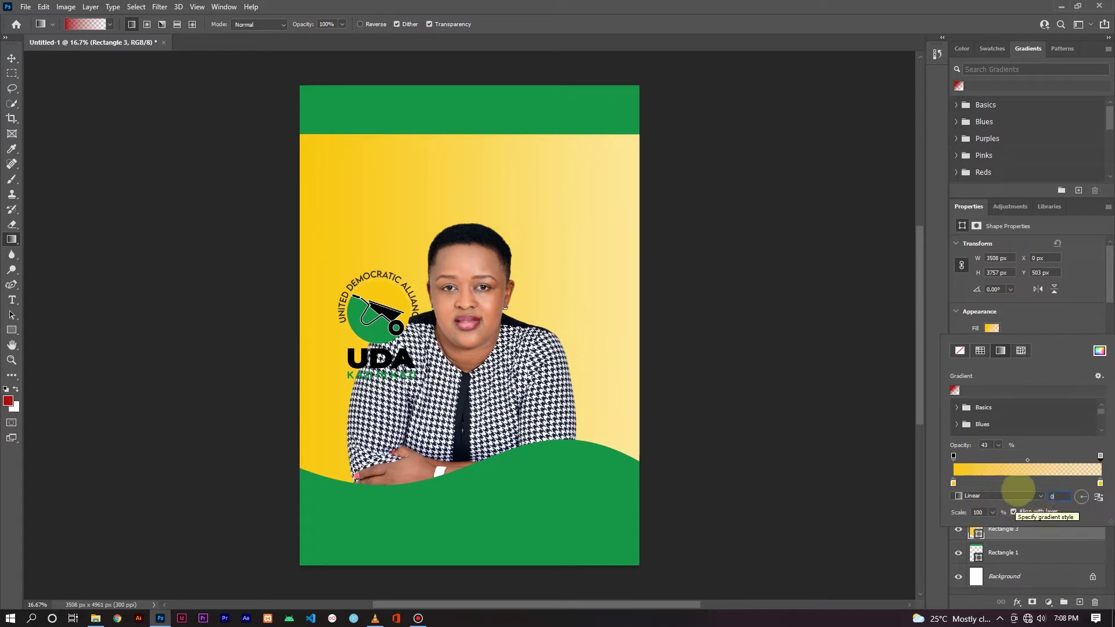
click(1023, 484)
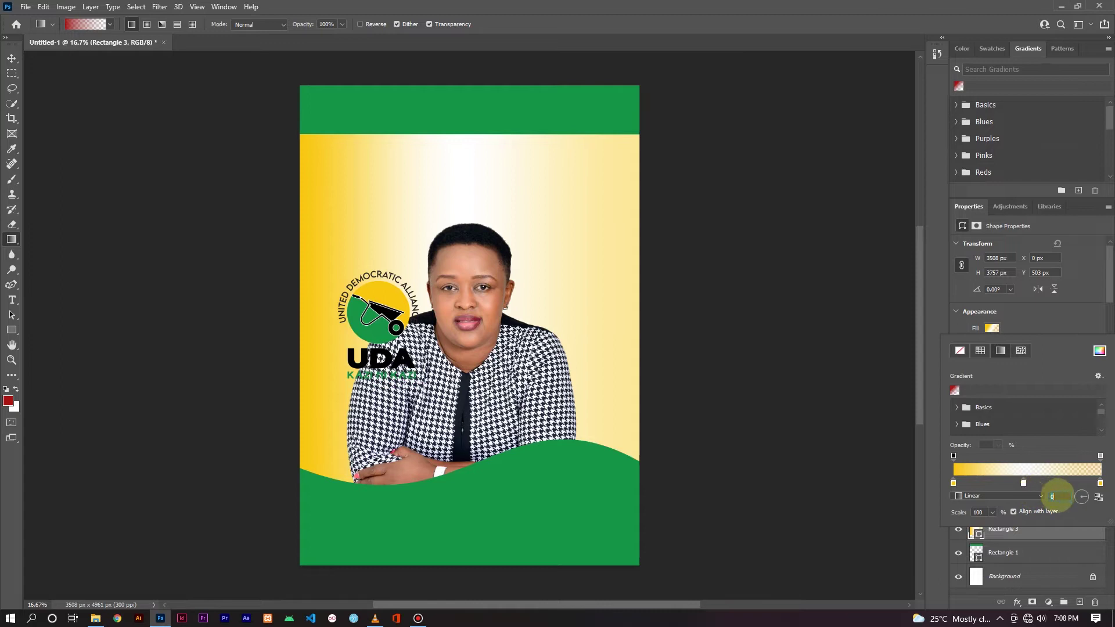
click(1081, 498)
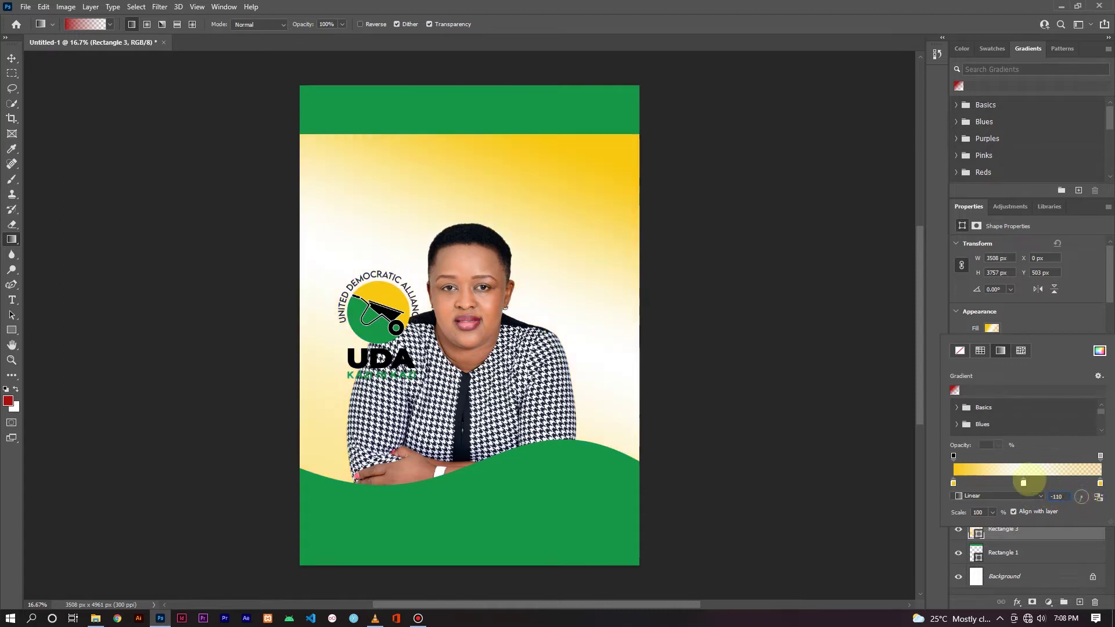
drag(1023, 483, 1021, 511)
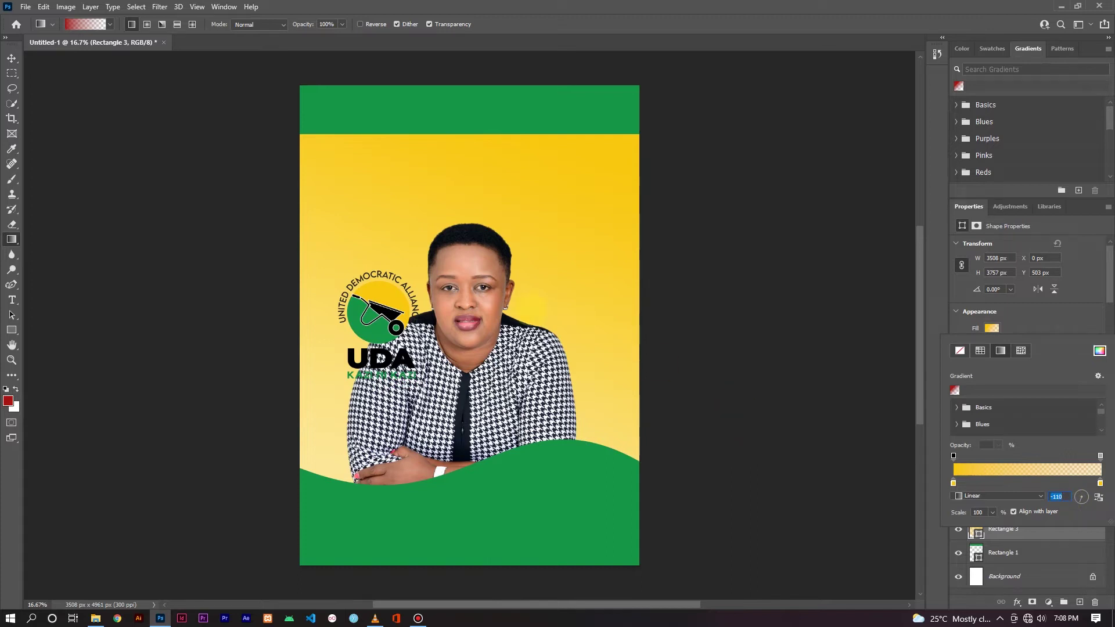
click(11, 58)
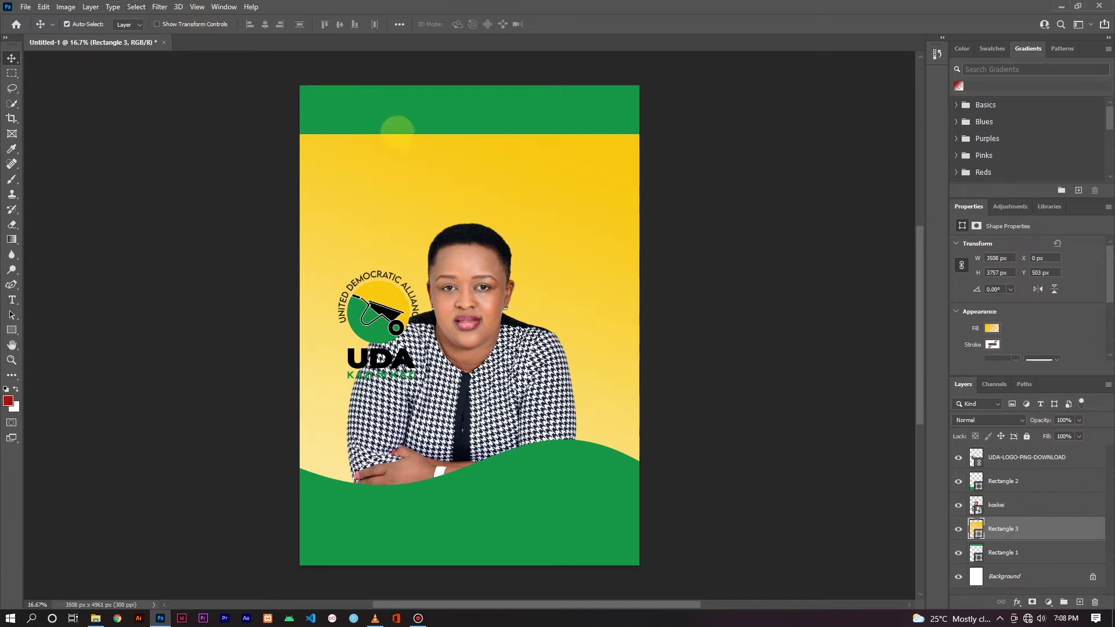
Step: Select the top green header band with the Move tool and Auto-Select on
click(12, 299)
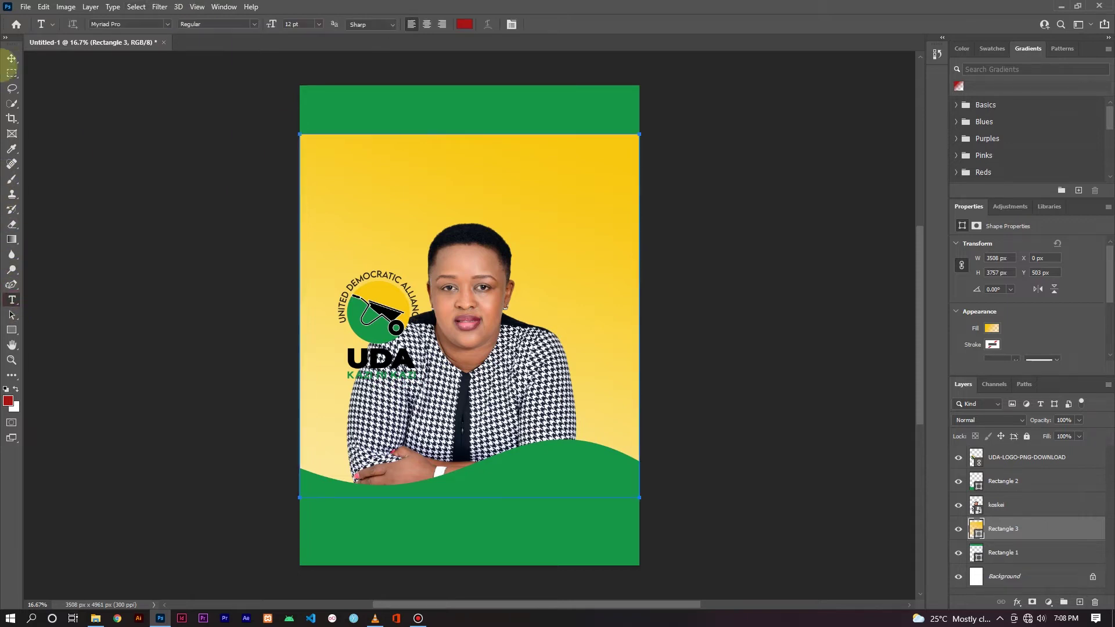
click(11, 58)
click(66, 23)
click(67, 23)
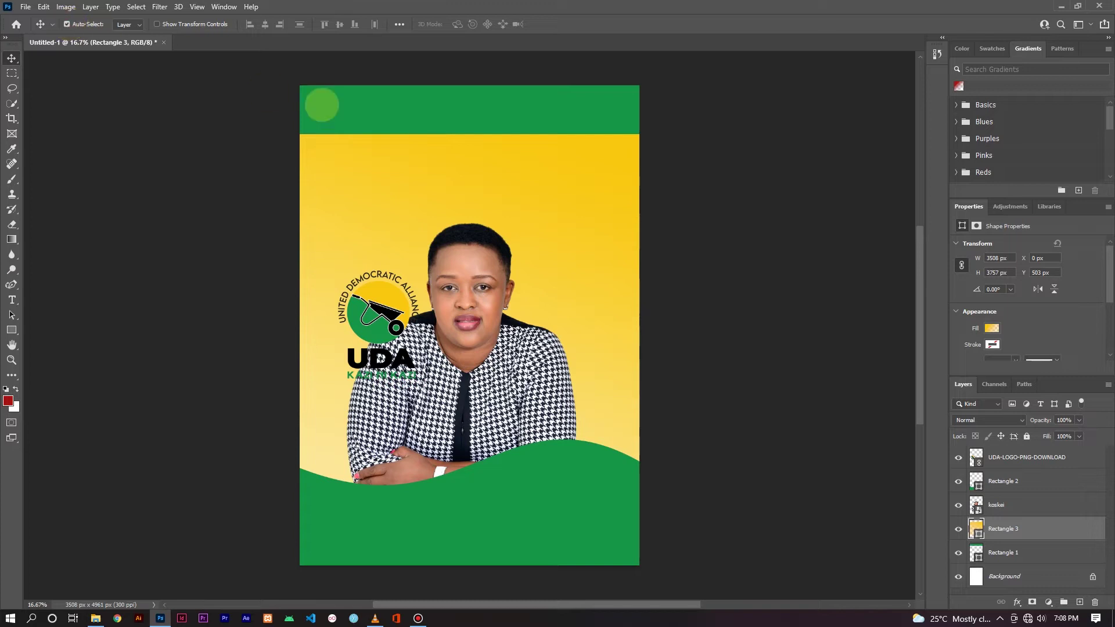
click(361, 109)
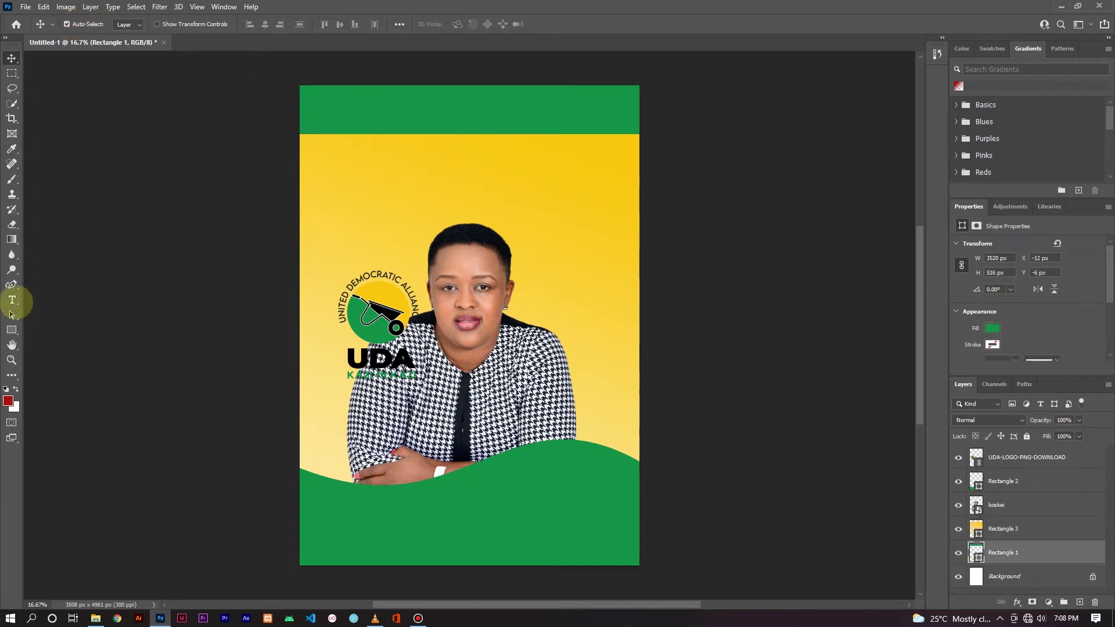
Step: Add a 60 pt text layer near the top of the yellow area with the candidate's name
click(12, 299)
click(342, 184)
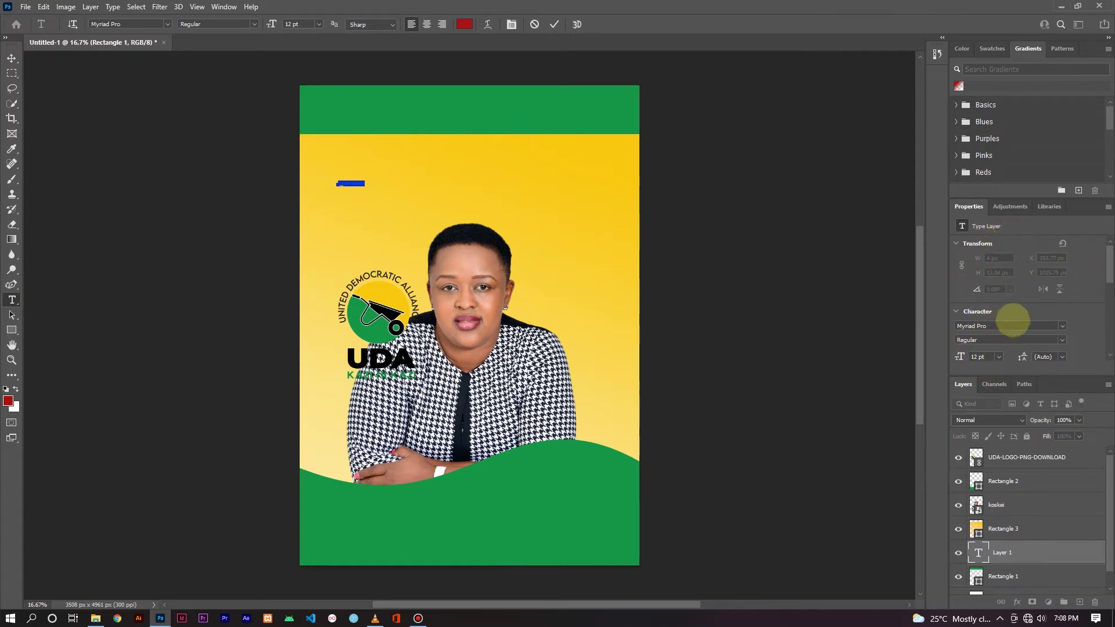
click(224, 7)
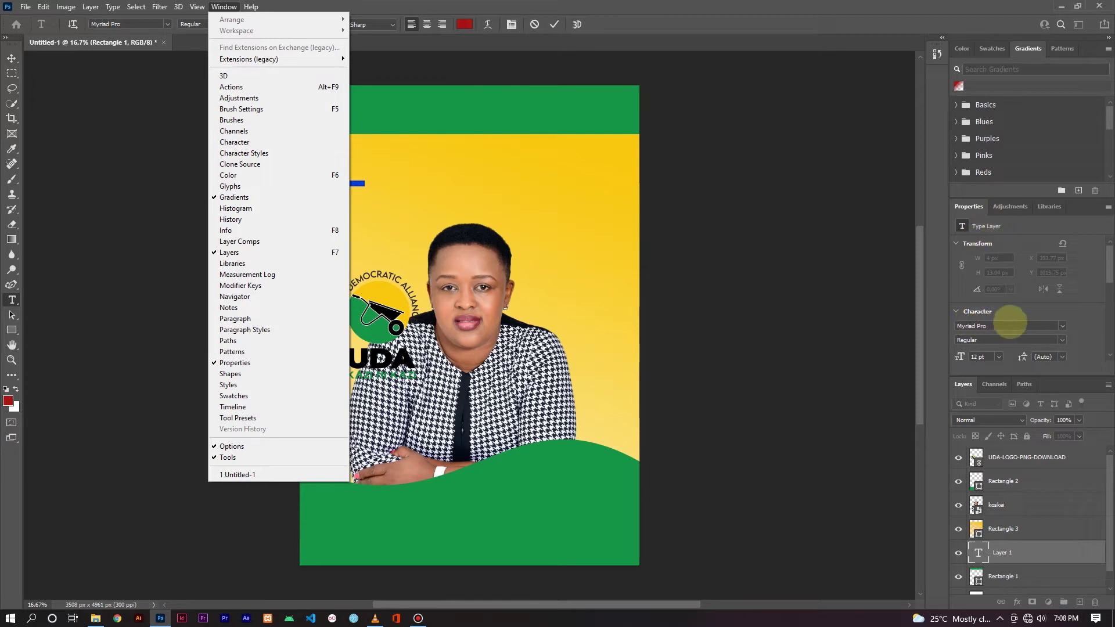
click(999, 356)
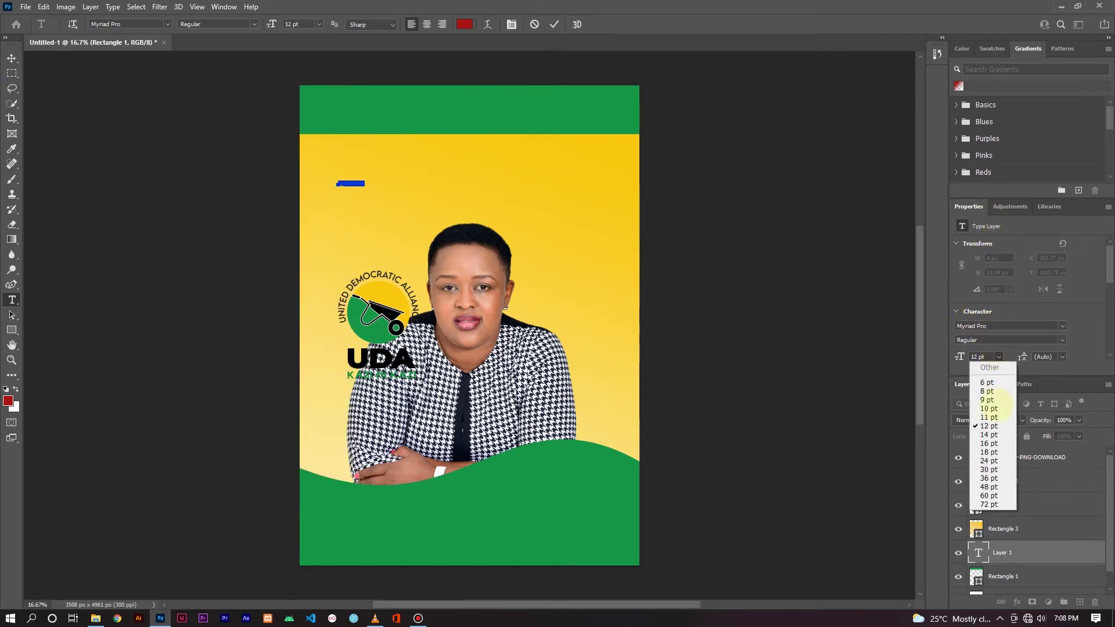
click(990, 496)
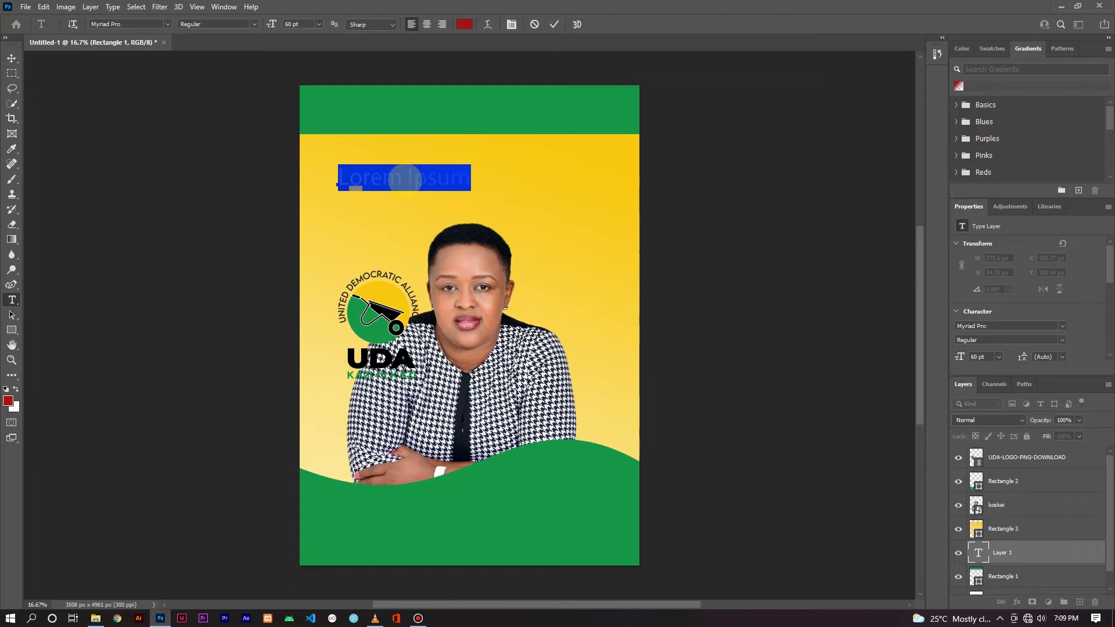
key(BackSpace)
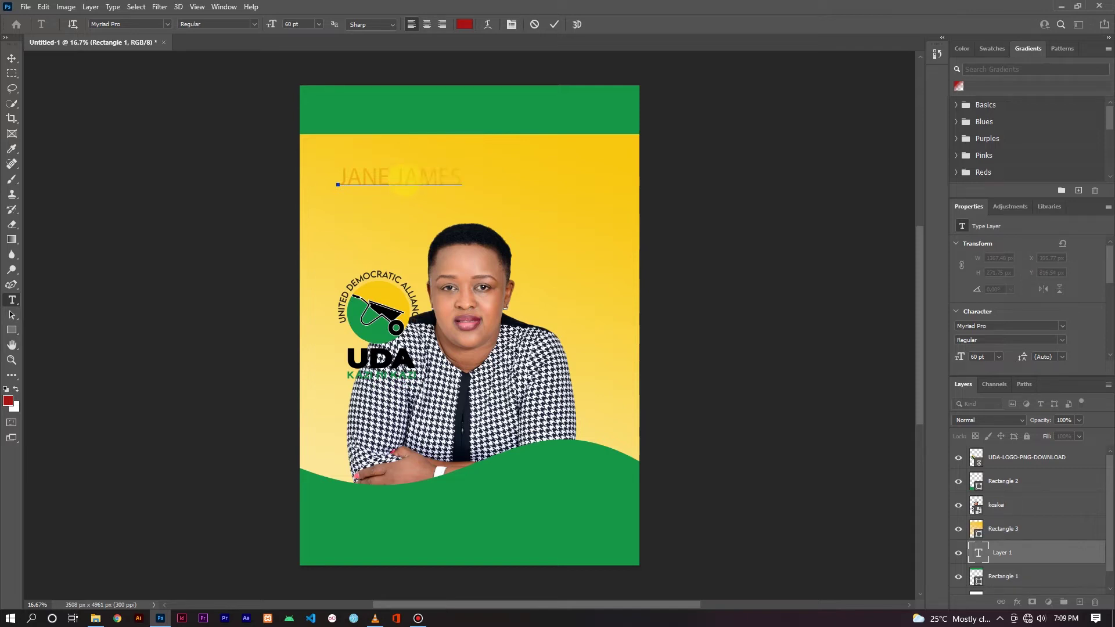
click(554, 24)
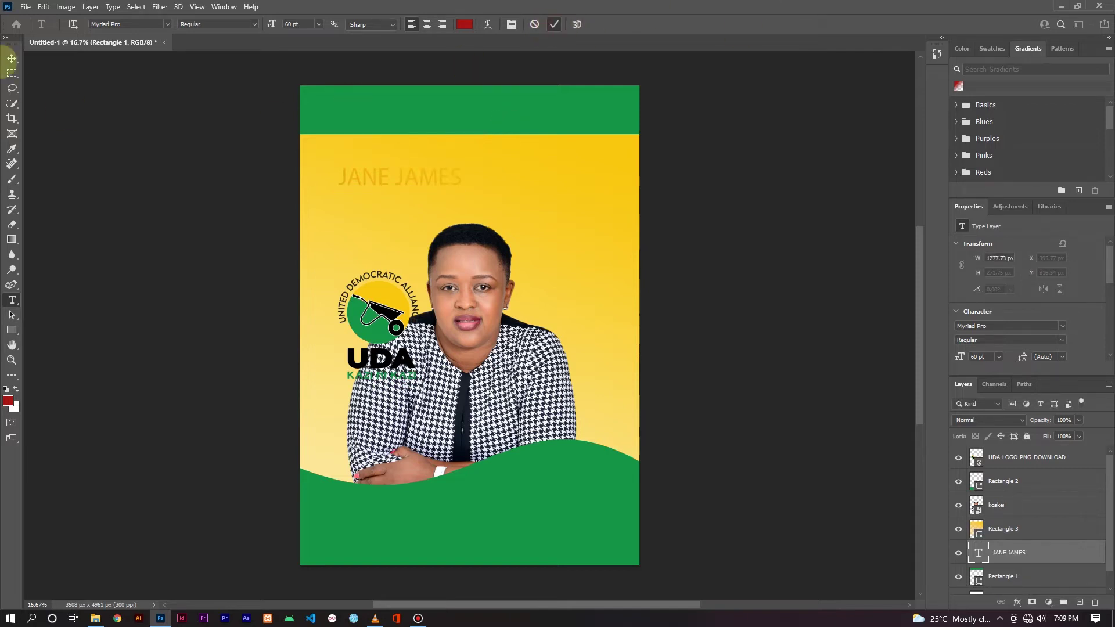
Step: Stack the name and Rectangle 1 layers on top, then move the name onto the green band in Bold
click(12, 58)
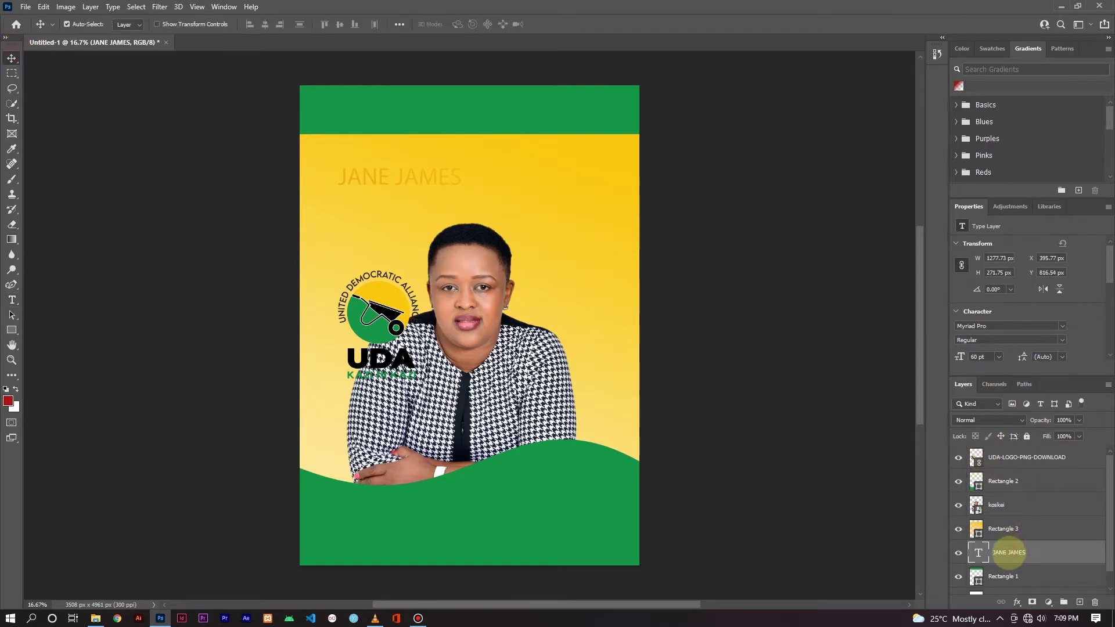
click(1009, 552)
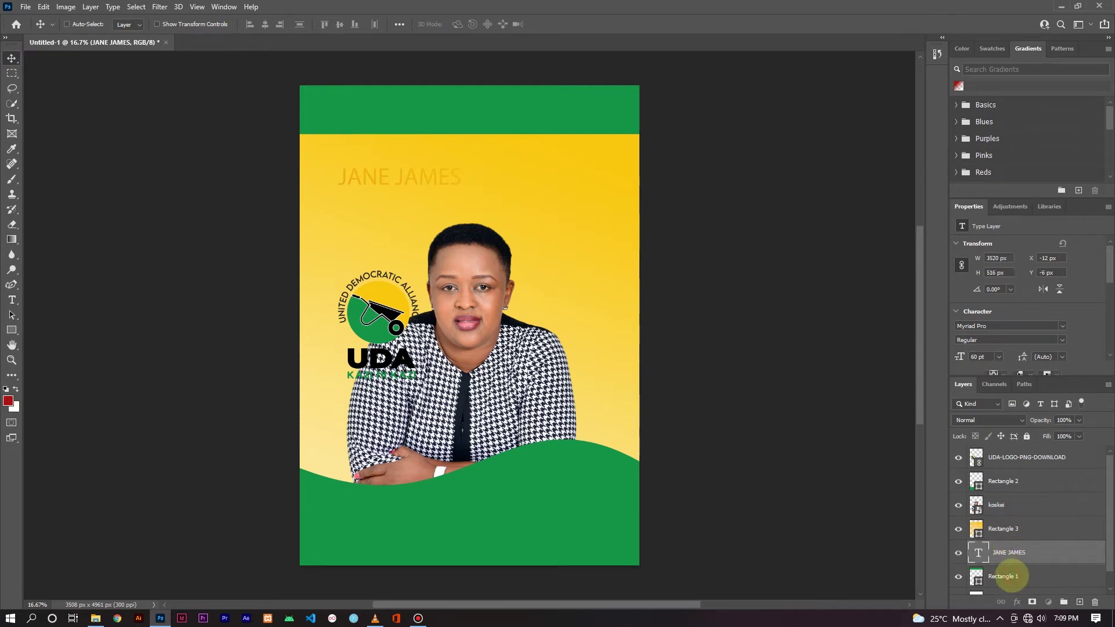
ctrl+click(1012, 576)
drag(1011, 576, 1007, 454)
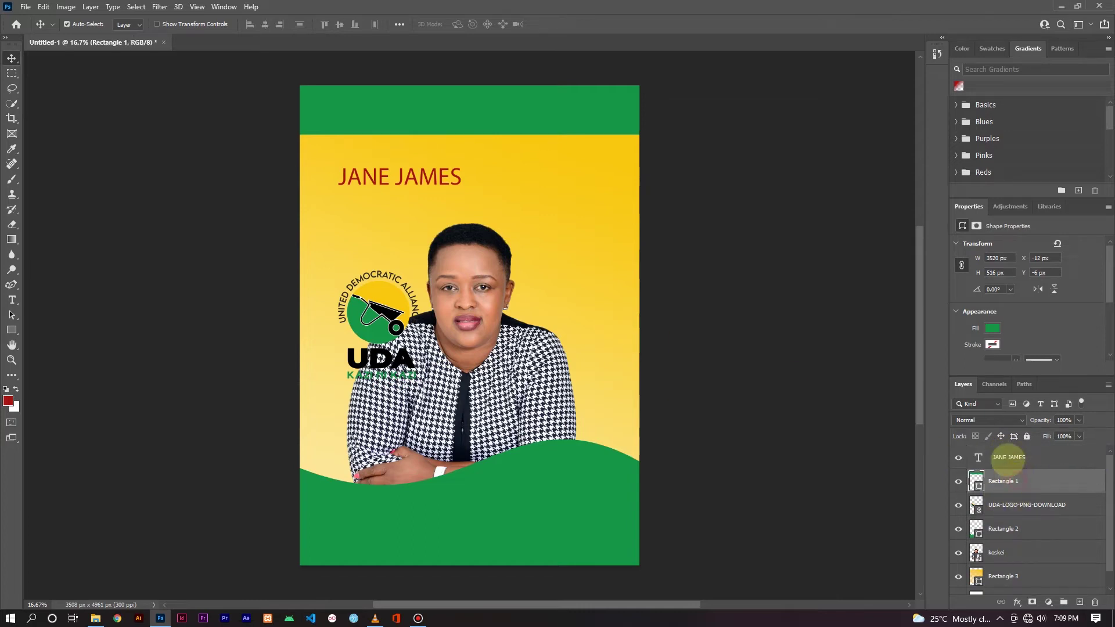
click(1008, 455)
drag(376, 180, 401, 117)
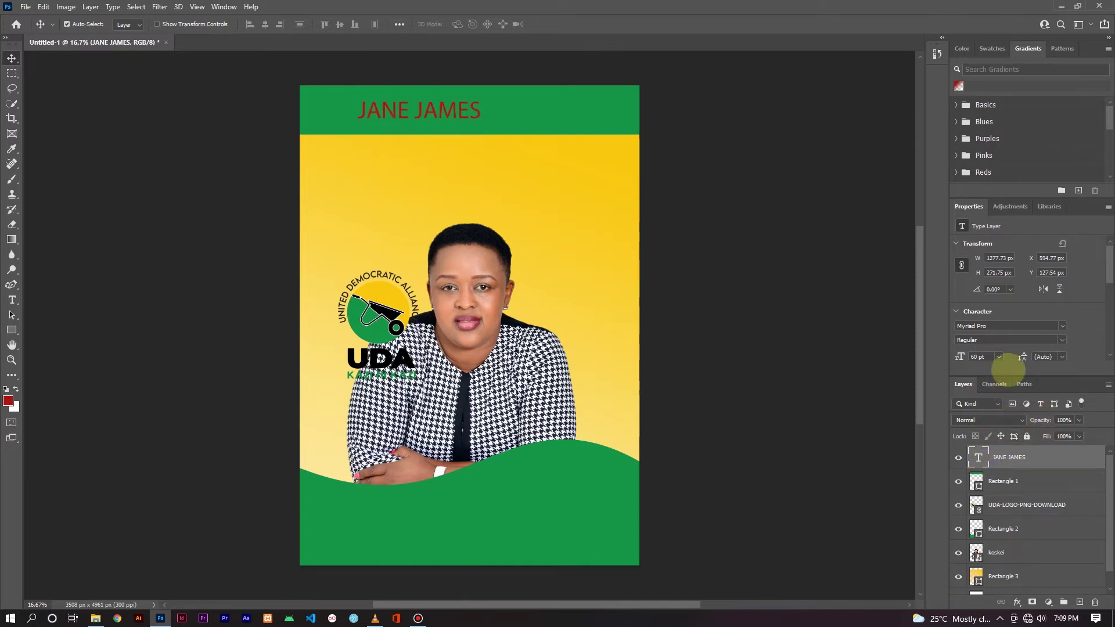
click(1061, 341)
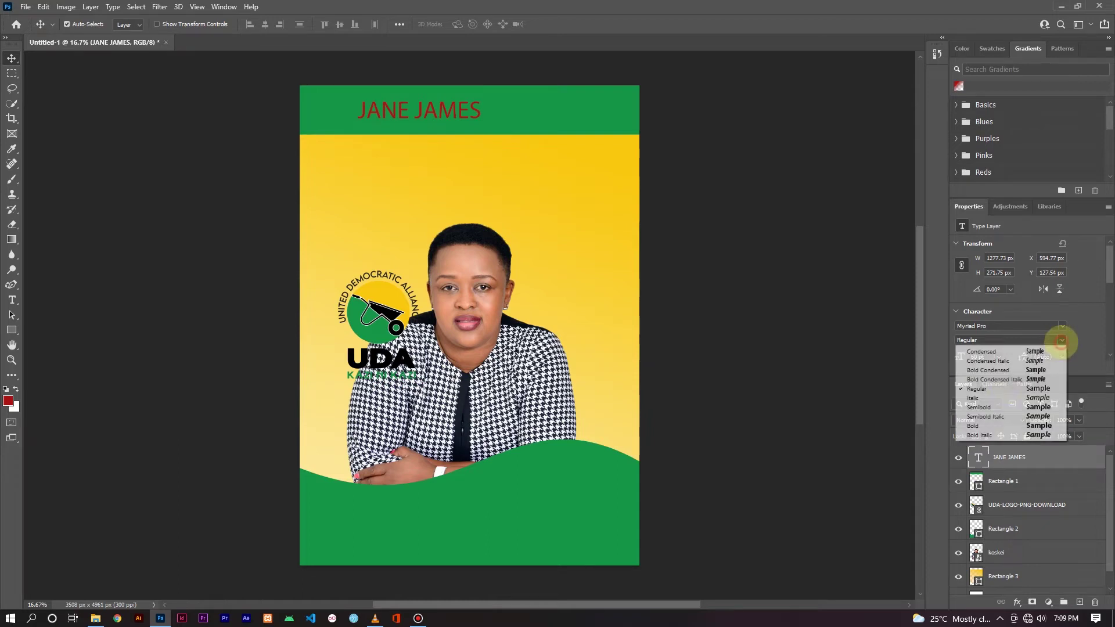
click(984, 426)
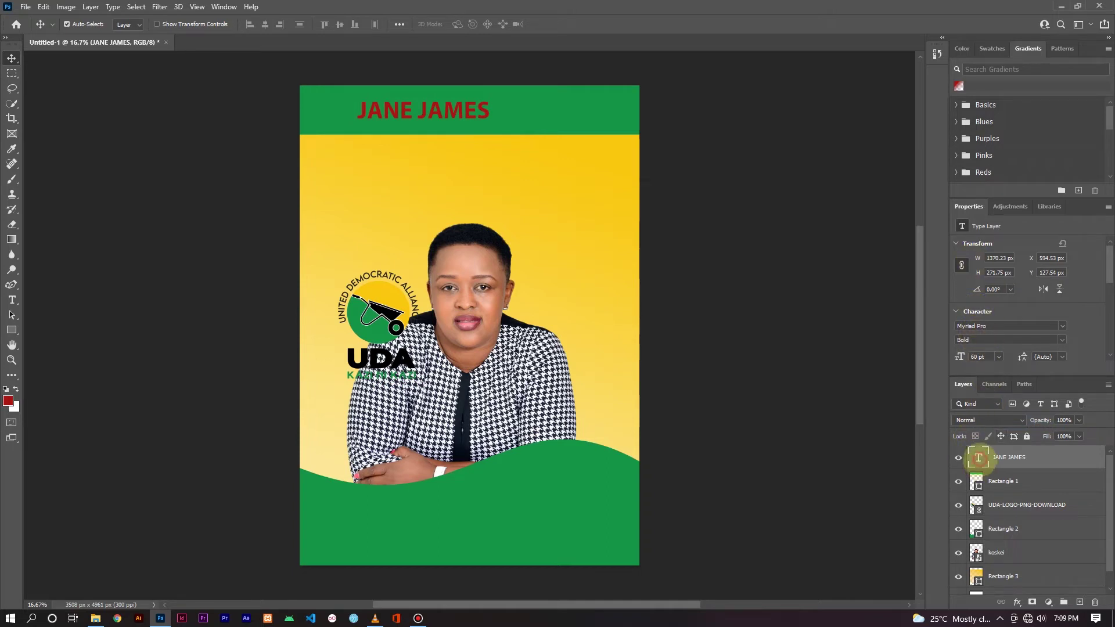
Step: Change the candidate's name text colour to white
double_click(978, 458)
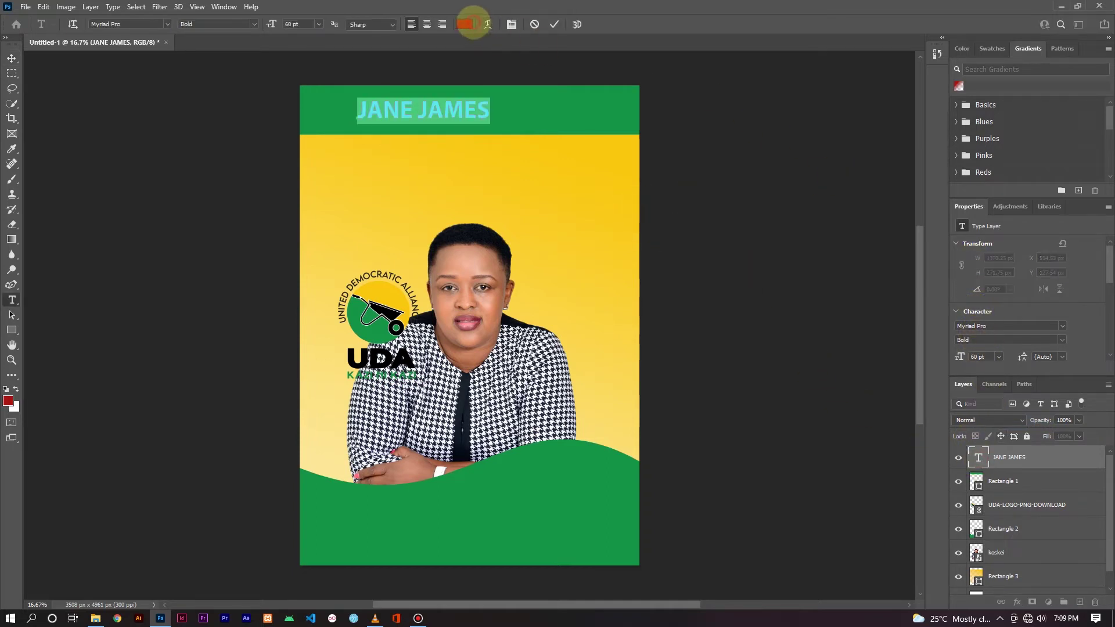
click(469, 23)
click(566, 110)
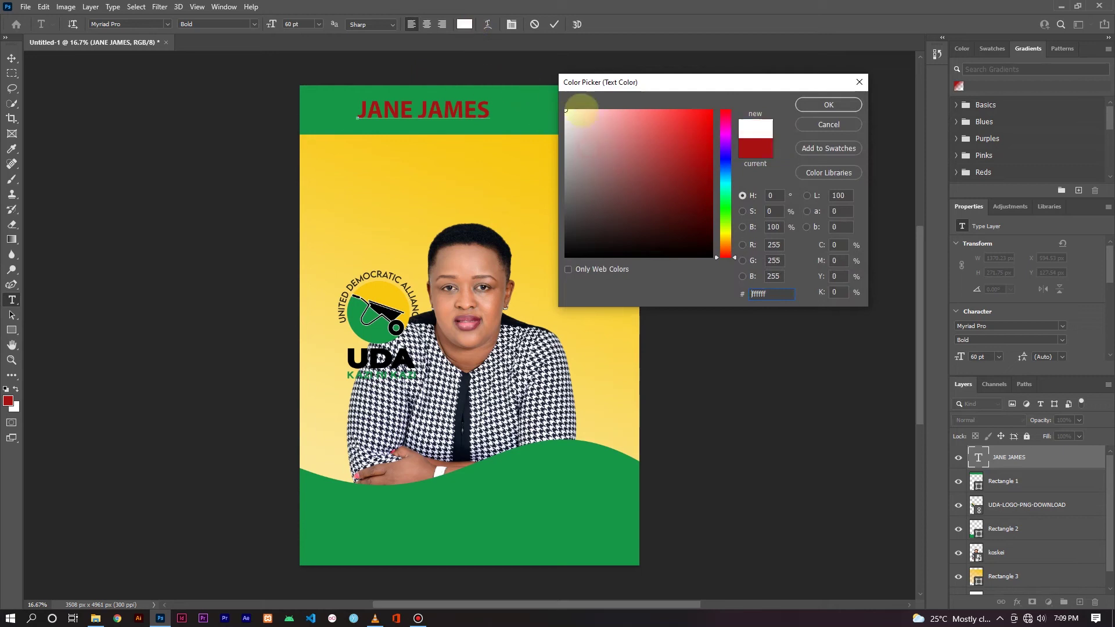
click(815, 104)
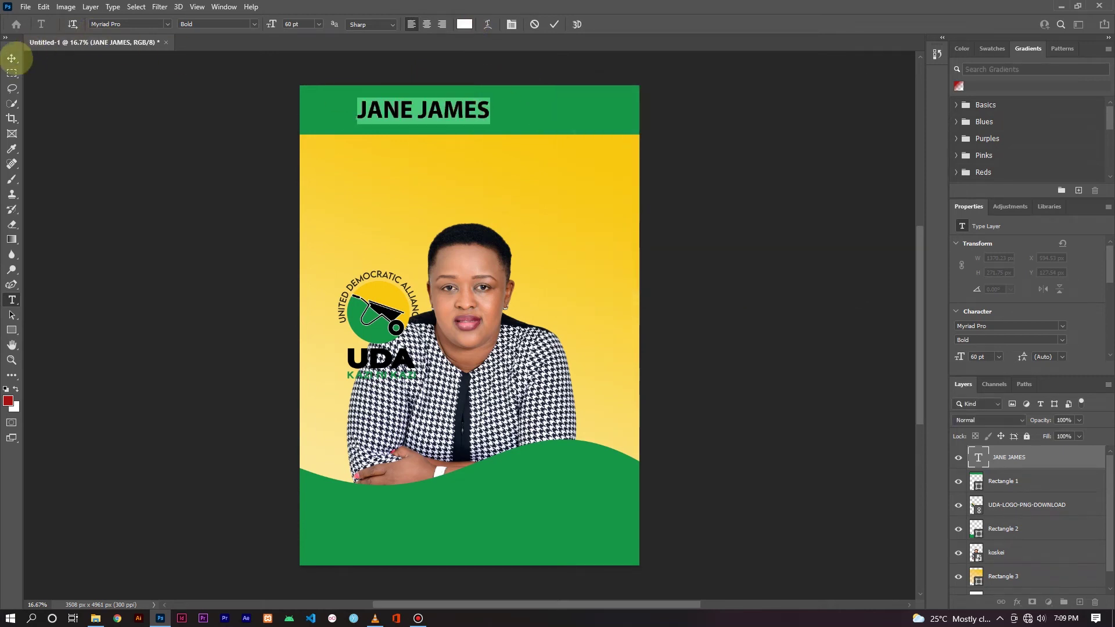
click(12, 58)
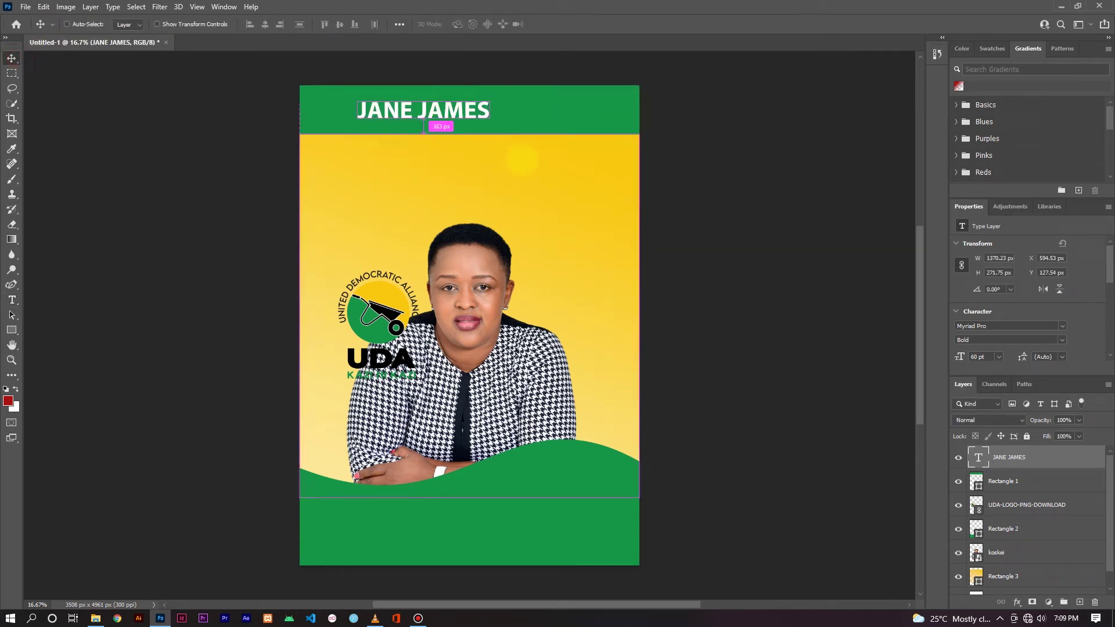
Step: Enlarge the name to about 183% (107.79 pt) so it fills the green header
key(ctrl+t)
drag(488, 122, 449, 109)
click(575, 24)
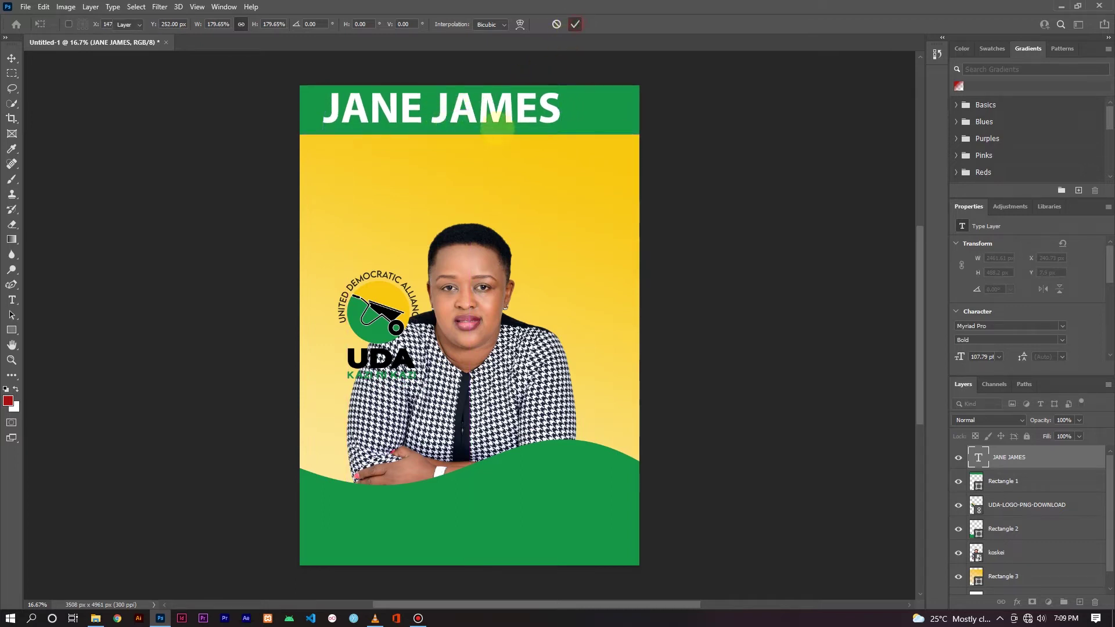
double_click(978, 457)
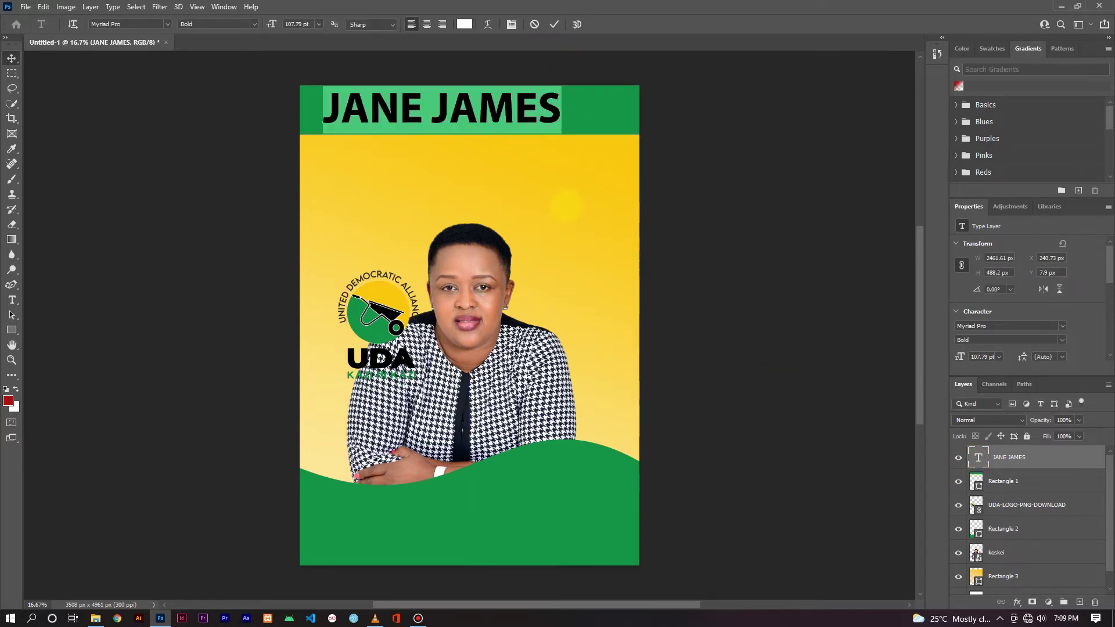
Step: Replace the old surname in the header name with the corrected surname and commit the text
click(560, 110)
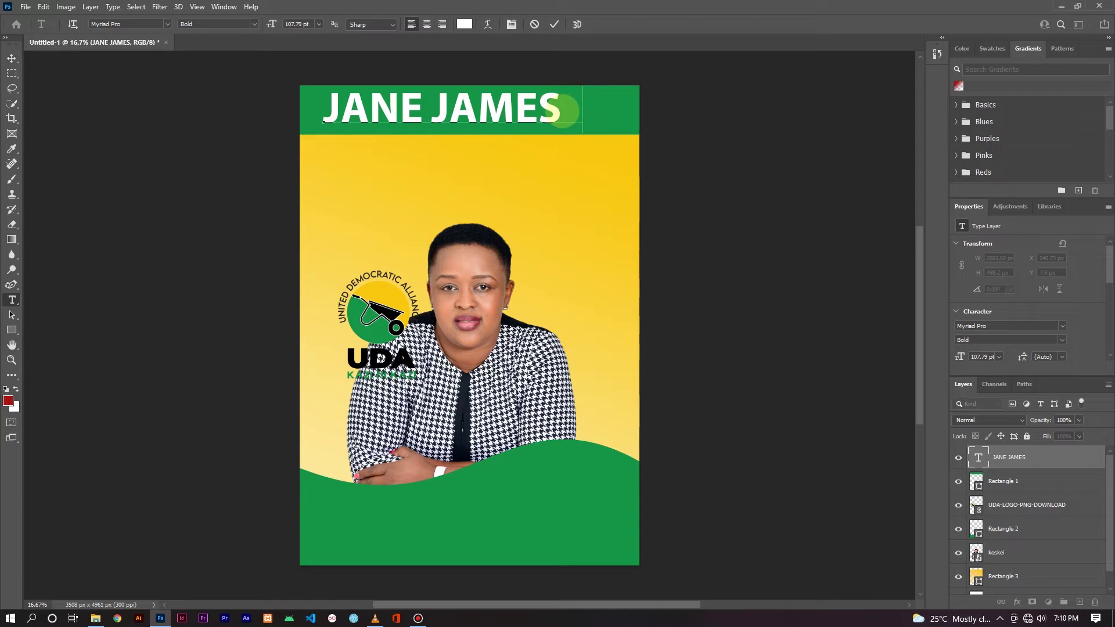
text(joh)
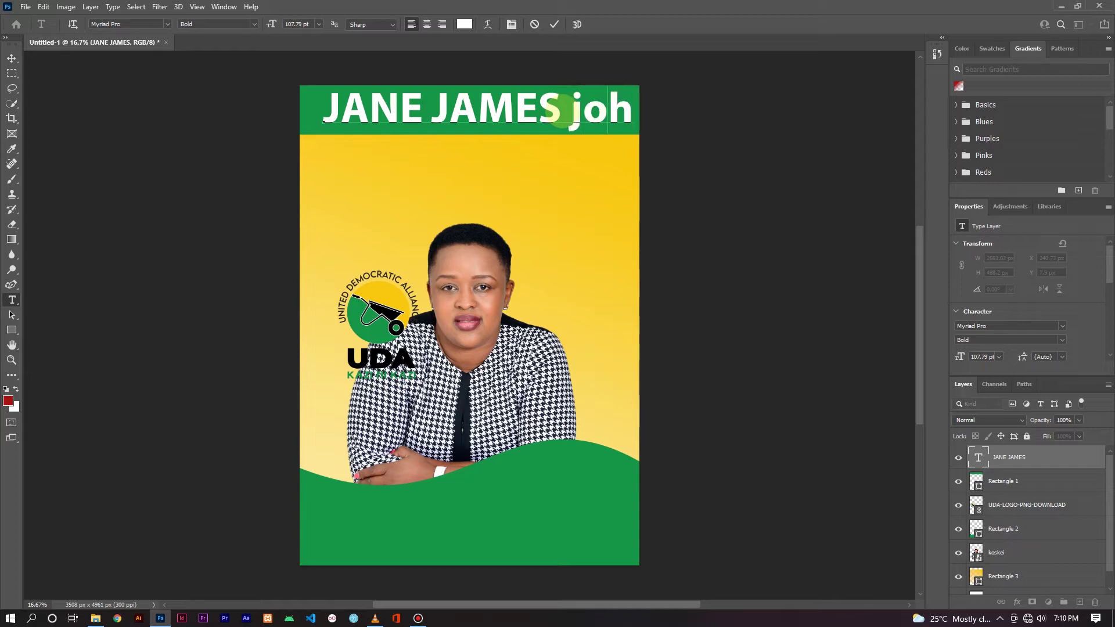
key(BackSpace)
key(BackSpace)
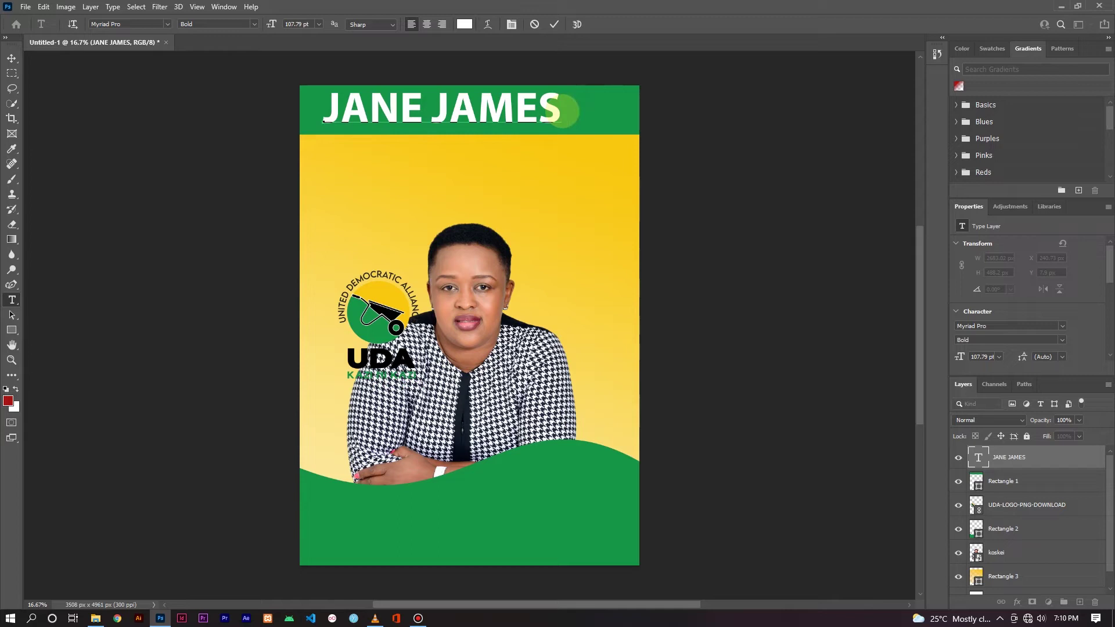
text(JOH)
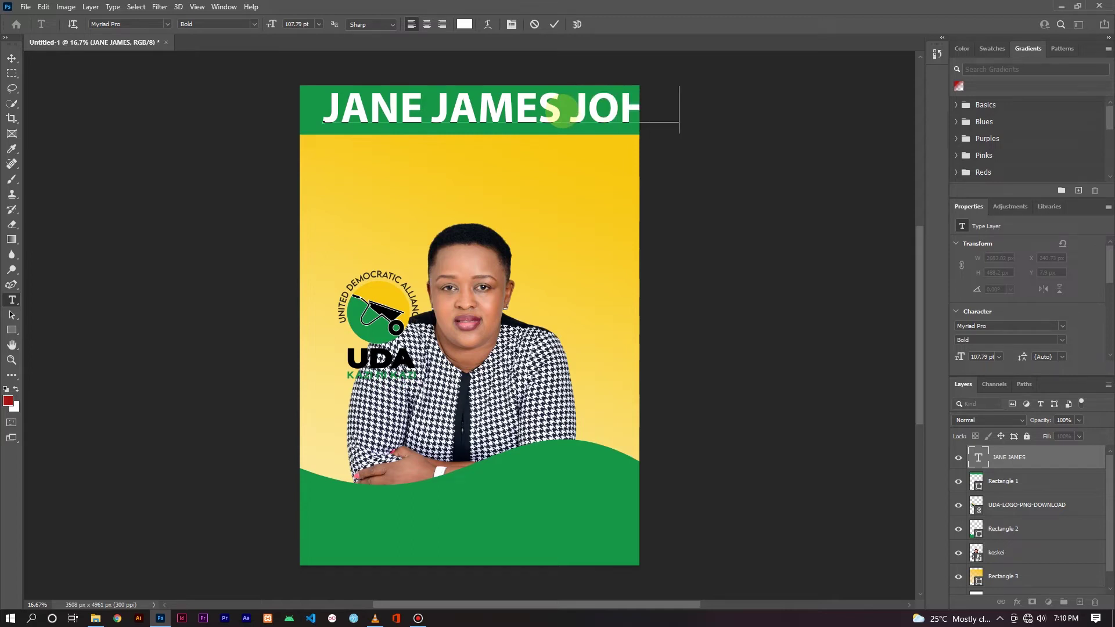
drag(562, 108, 442, 121)
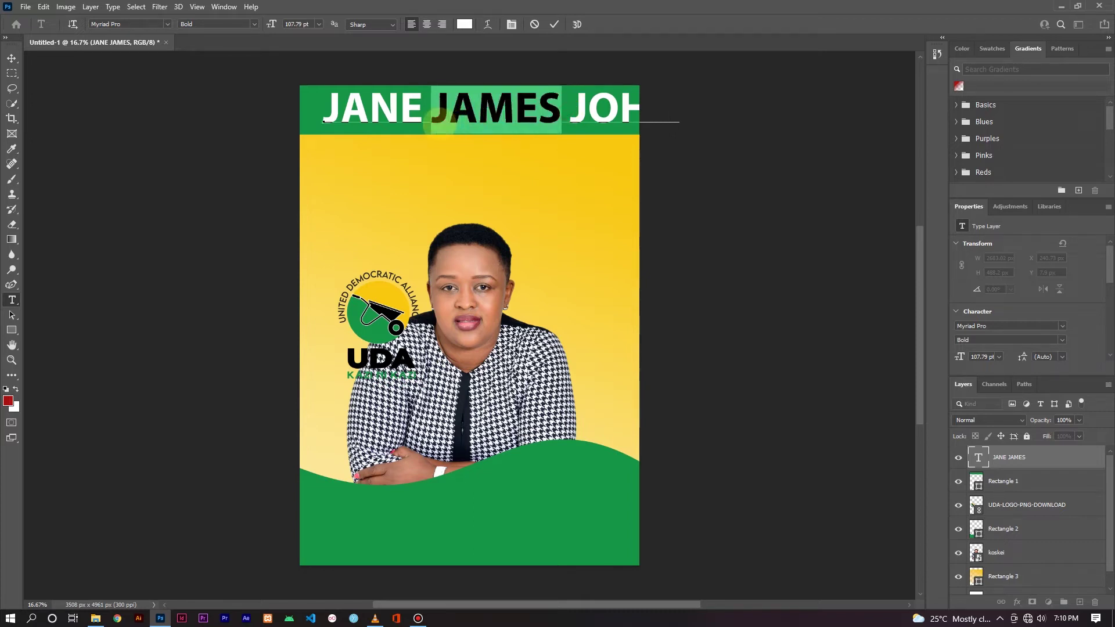
key(BackSpace)
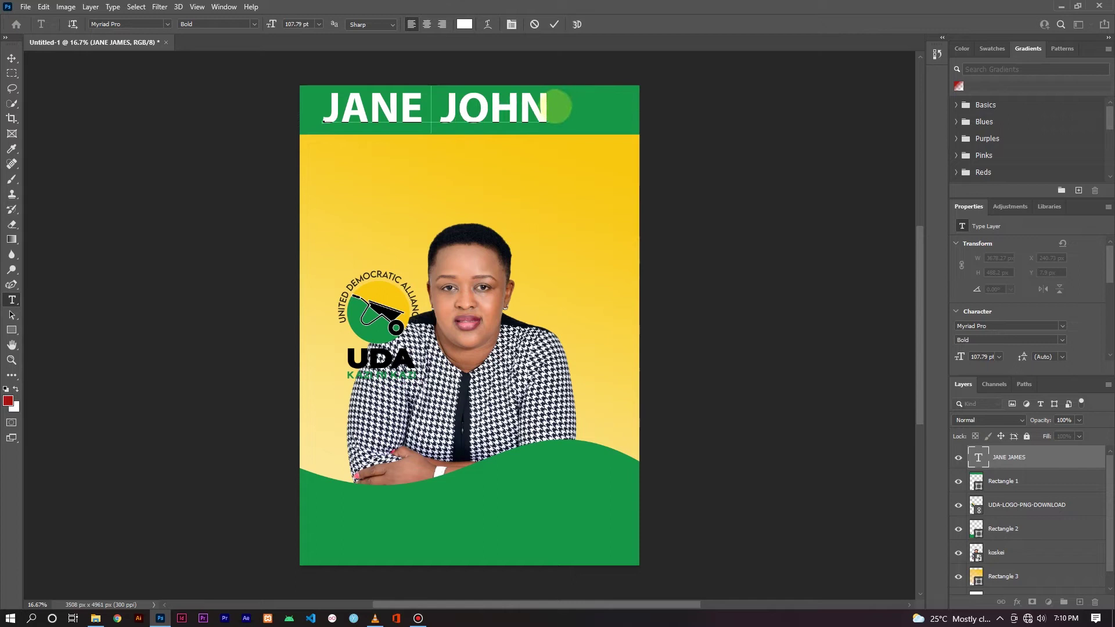
text(S)
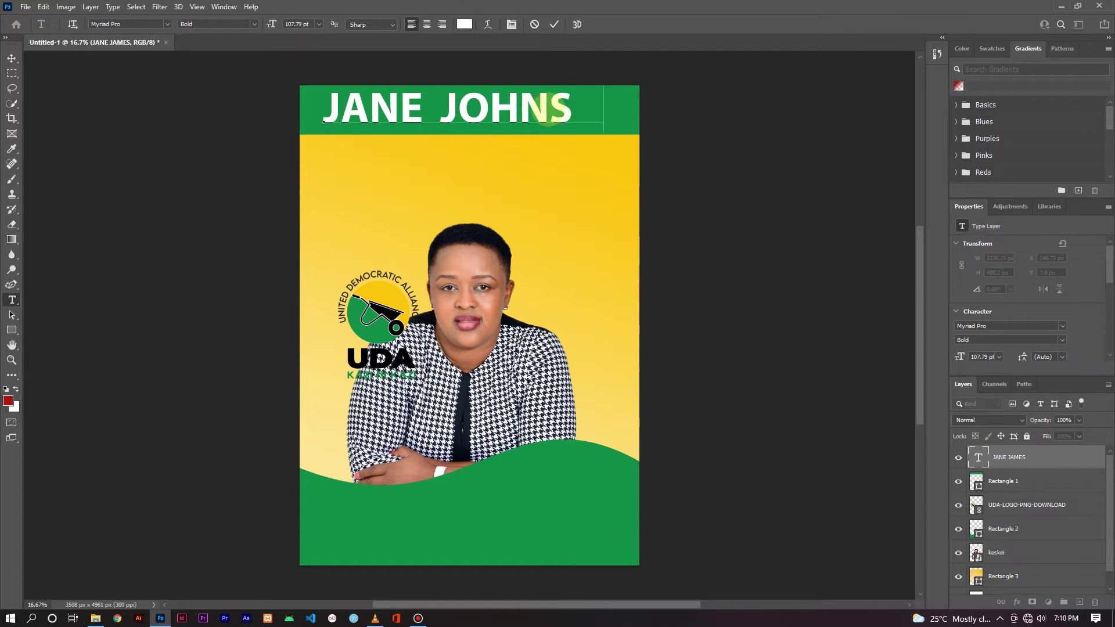
text(ON)
click(554, 24)
key(v)
Step: Scale the header name down to about 95.8 pt and centre it in the green band
key(ctrl+t)
drag(634, 88, 600, 92)
click(574, 24)
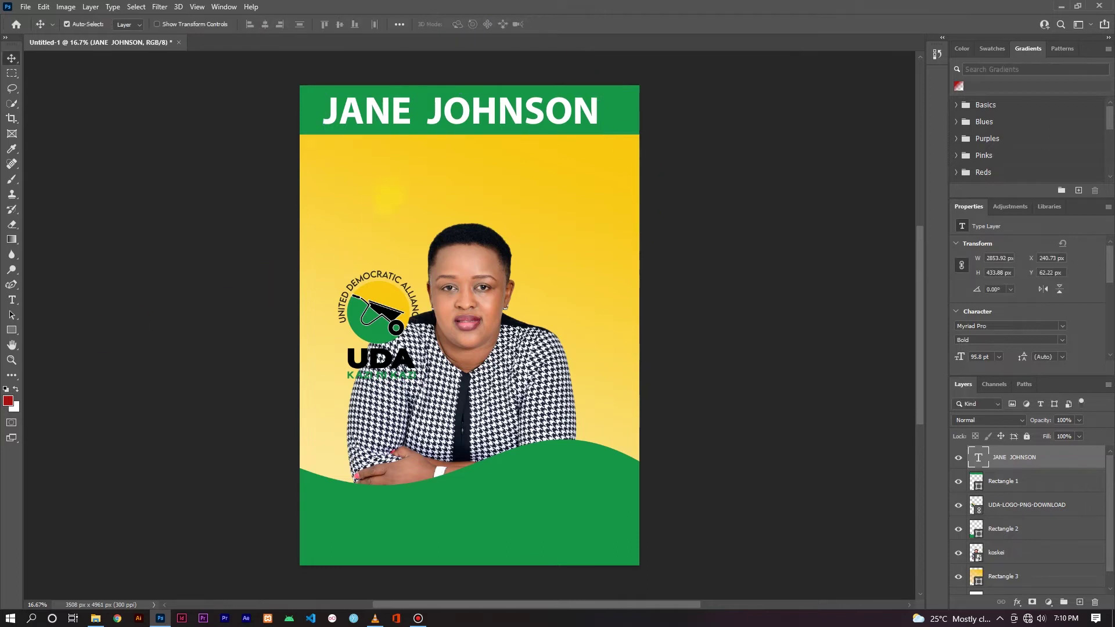
drag(476, 114, 485, 114)
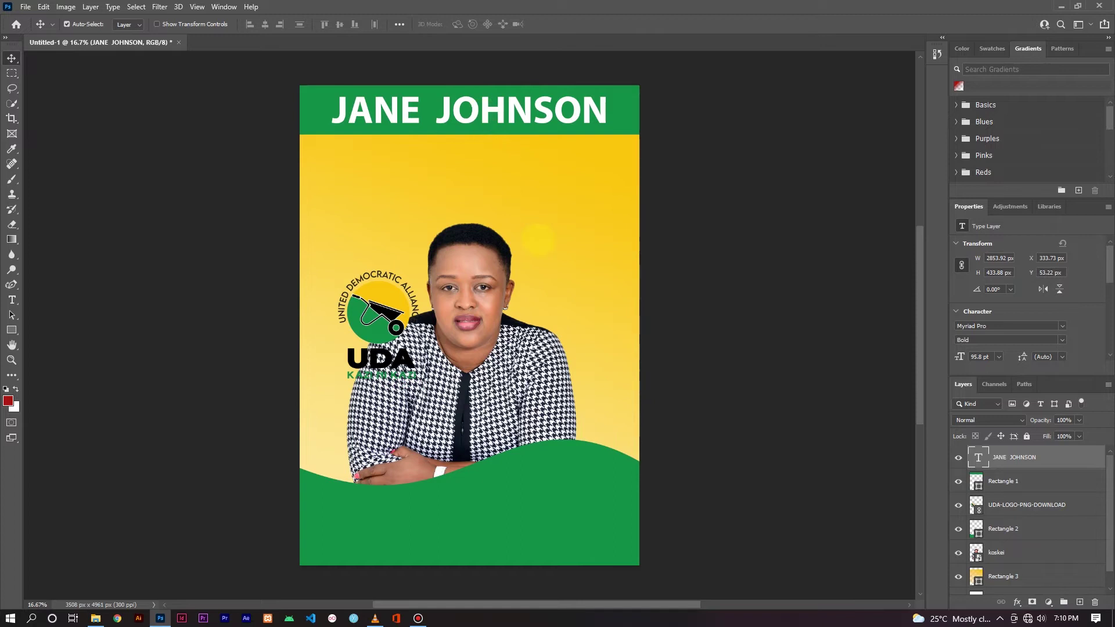
Step: Move the UDA logo to the upper left, shrink it to about 7.75%, and nudge it into place
click(385, 314)
drag(385, 277, 364, 178)
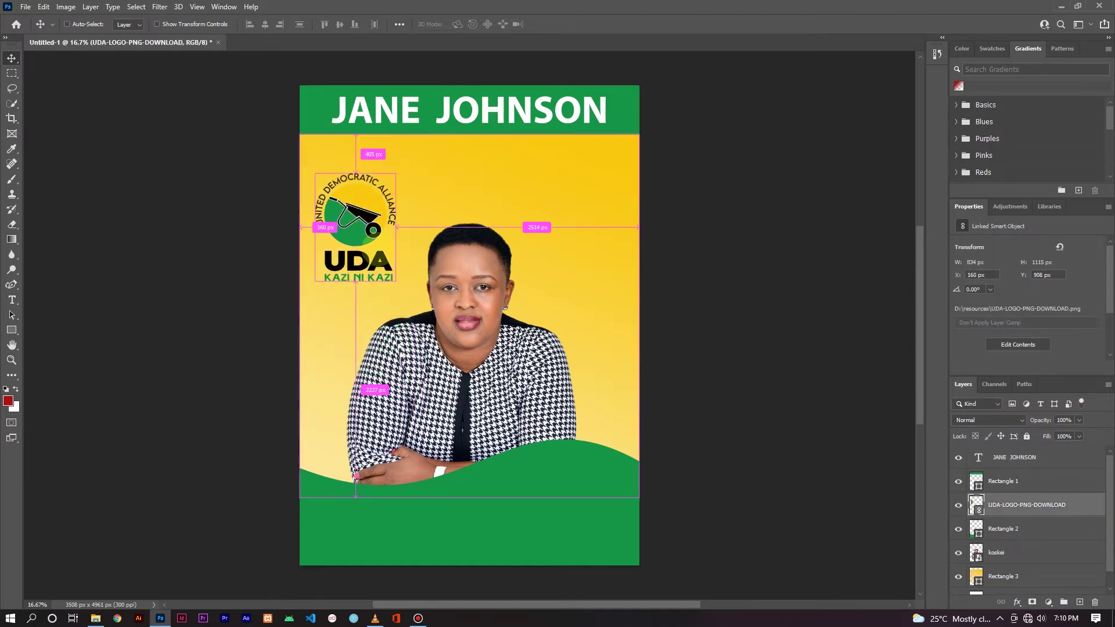
key(ctrl+t)
drag(396, 283, 369, 246)
click(576, 24)
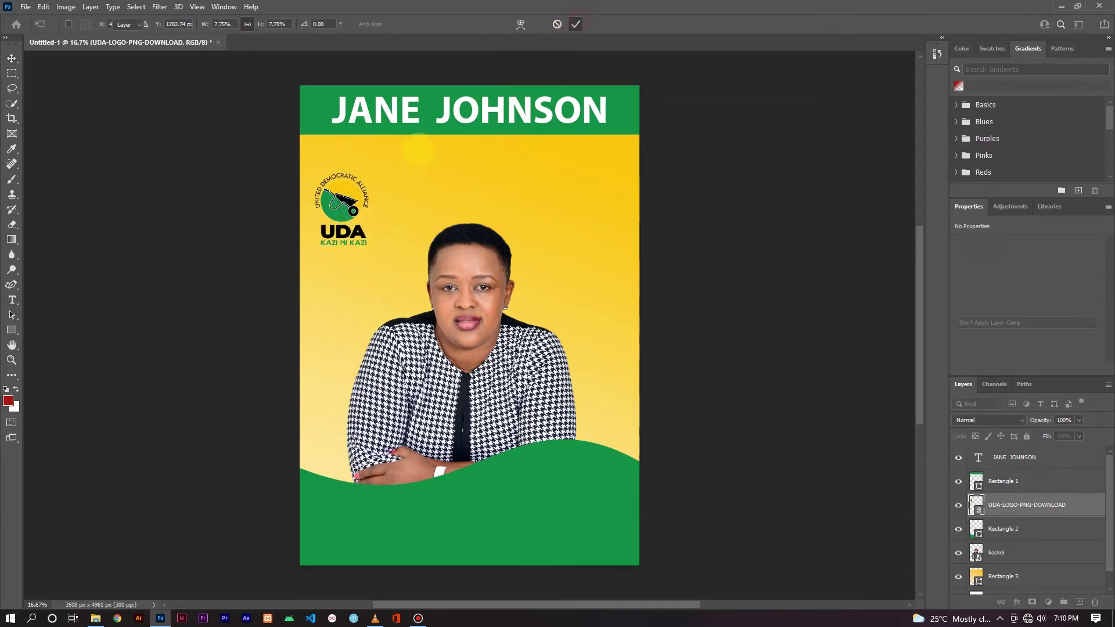
drag(341, 204, 347, 211)
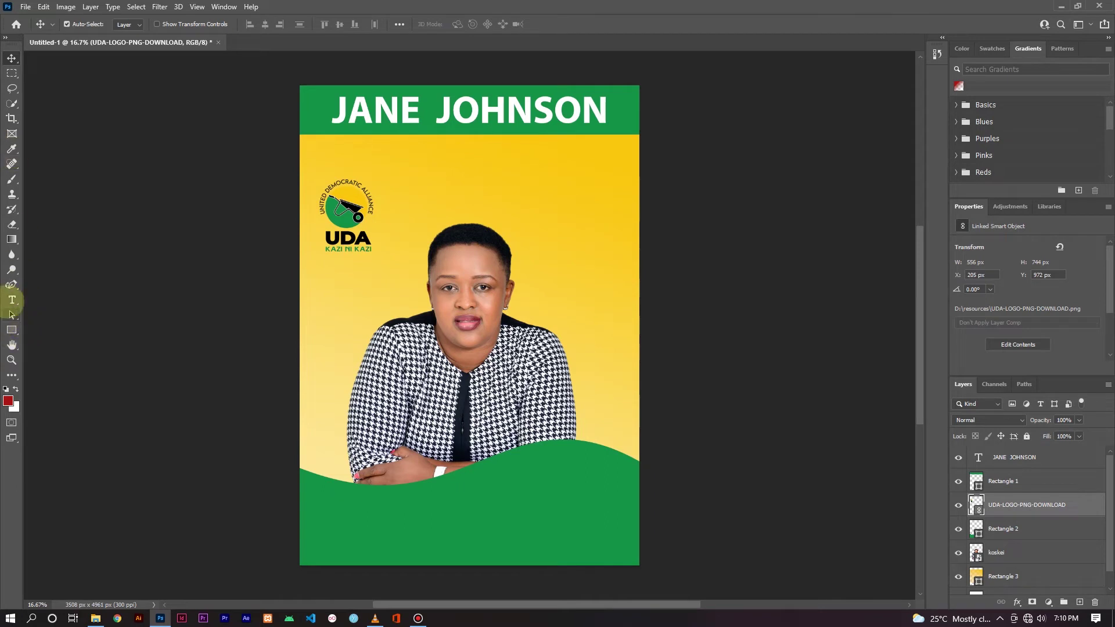
drag(11, 285, 42, 283)
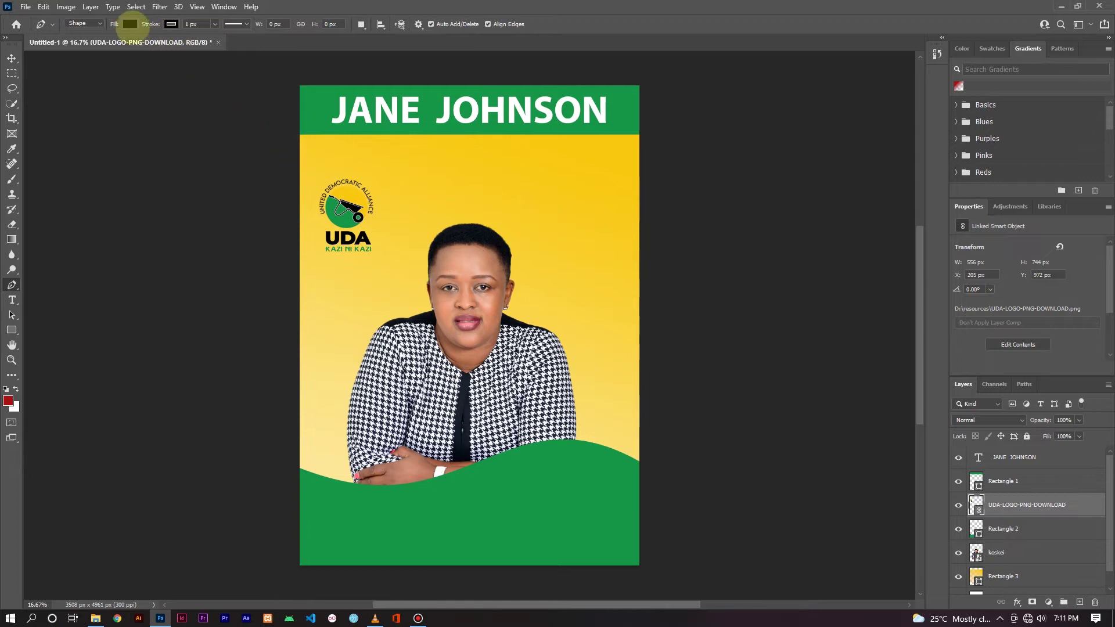
Step: Set new shapes to no fill with a thicker stroke
click(130, 24)
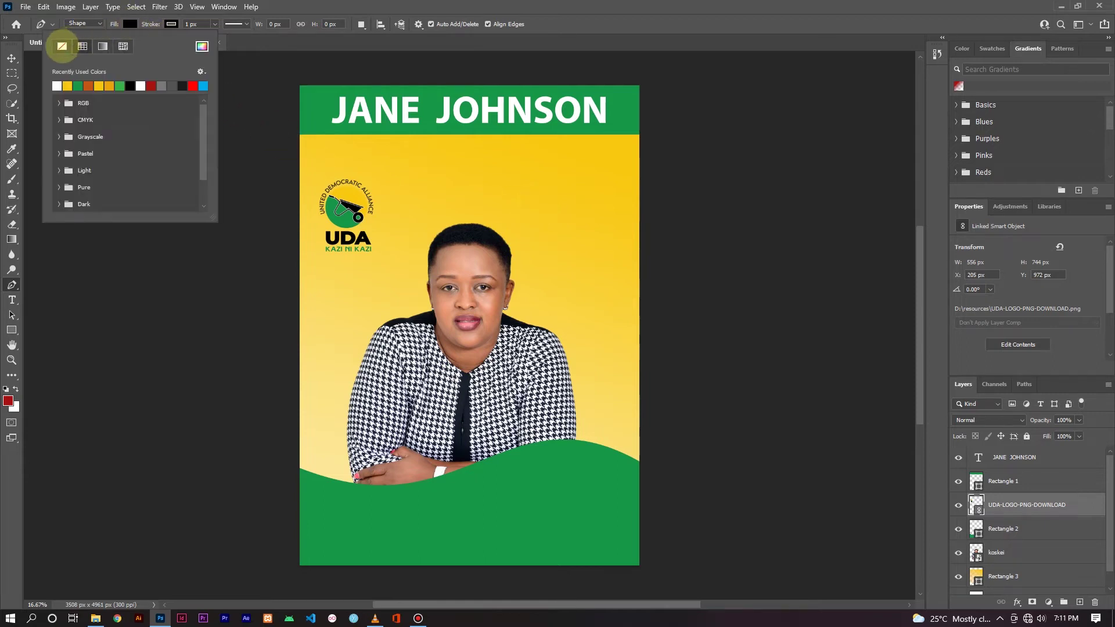
click(61, 47)
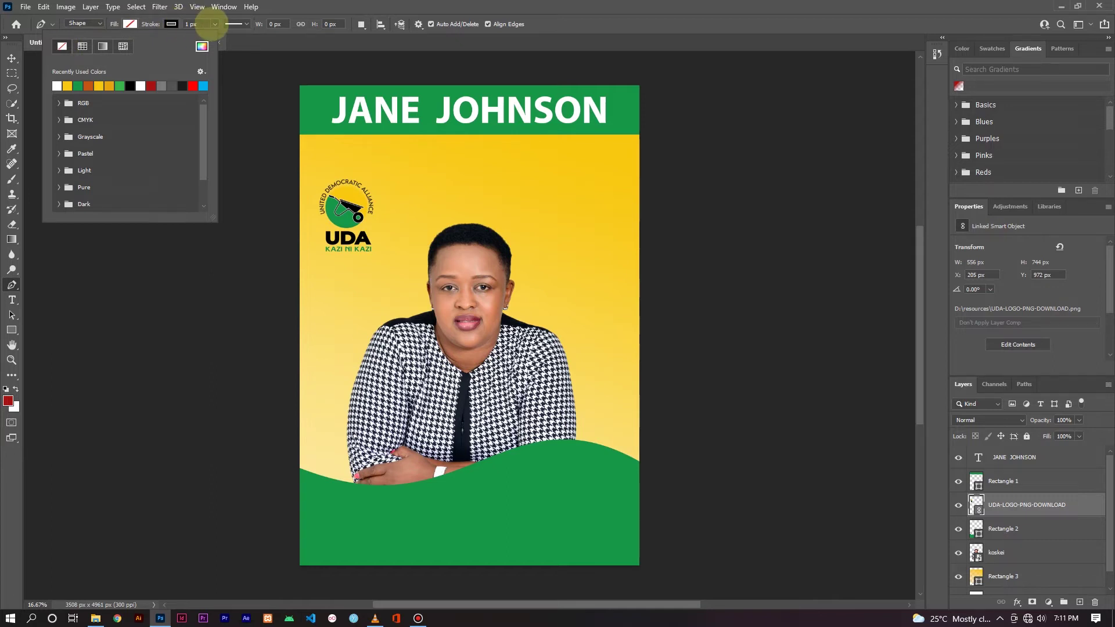
click(215, 24)
mouse_move(209, 36)
mouse_down()
mouse_move(220, 37)
mouse_move(216, 9)
mouse_up()
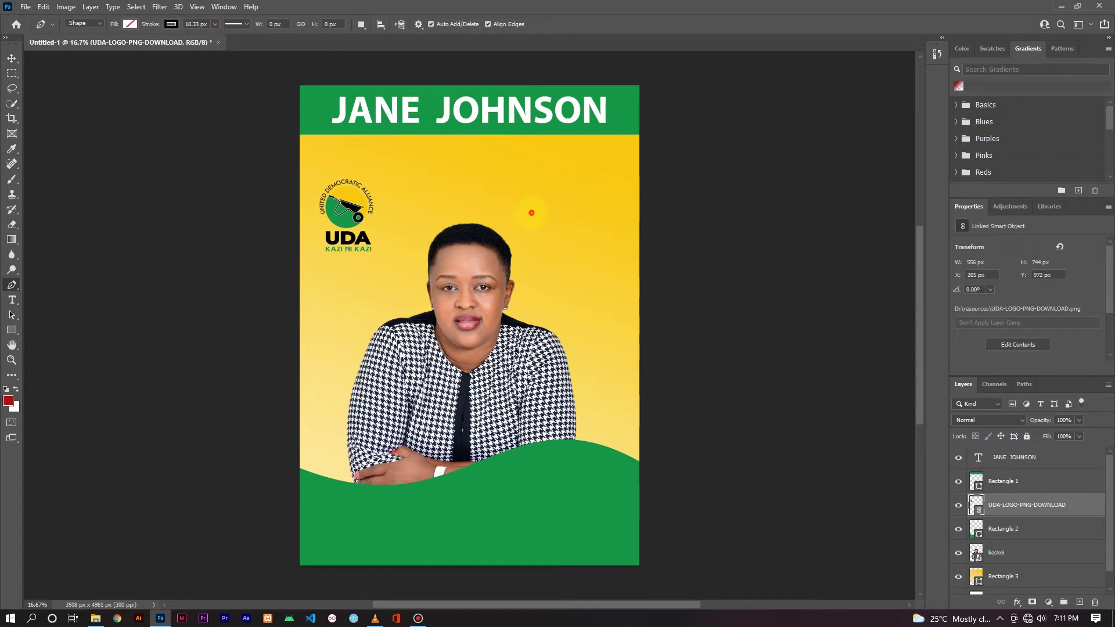
Step: Draw a first three-point check mark, thicken its stroke, then delete the attempt
click(531, 213)
click(536, 241)
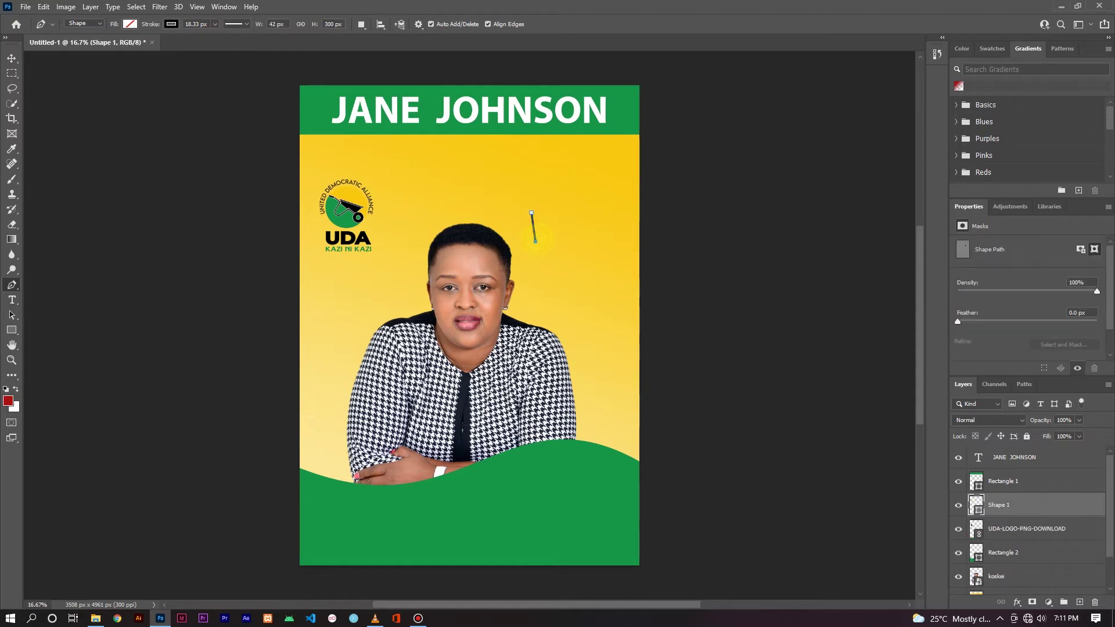
click(581, 215)
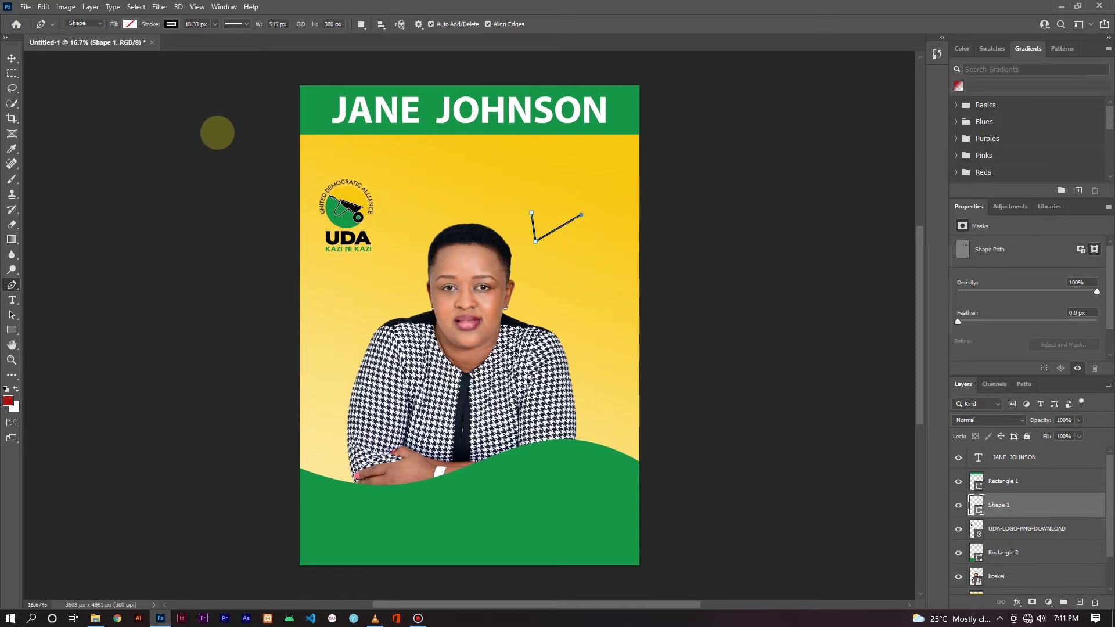
click(215, 24)
drag(215, 37, 225, 37)
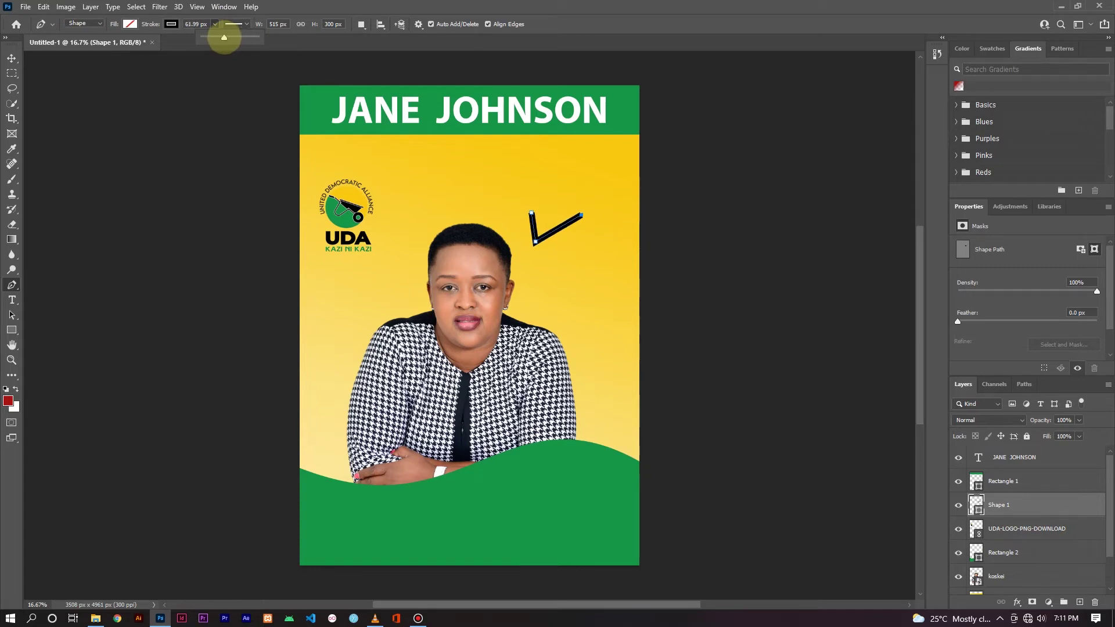
click(11, 58)
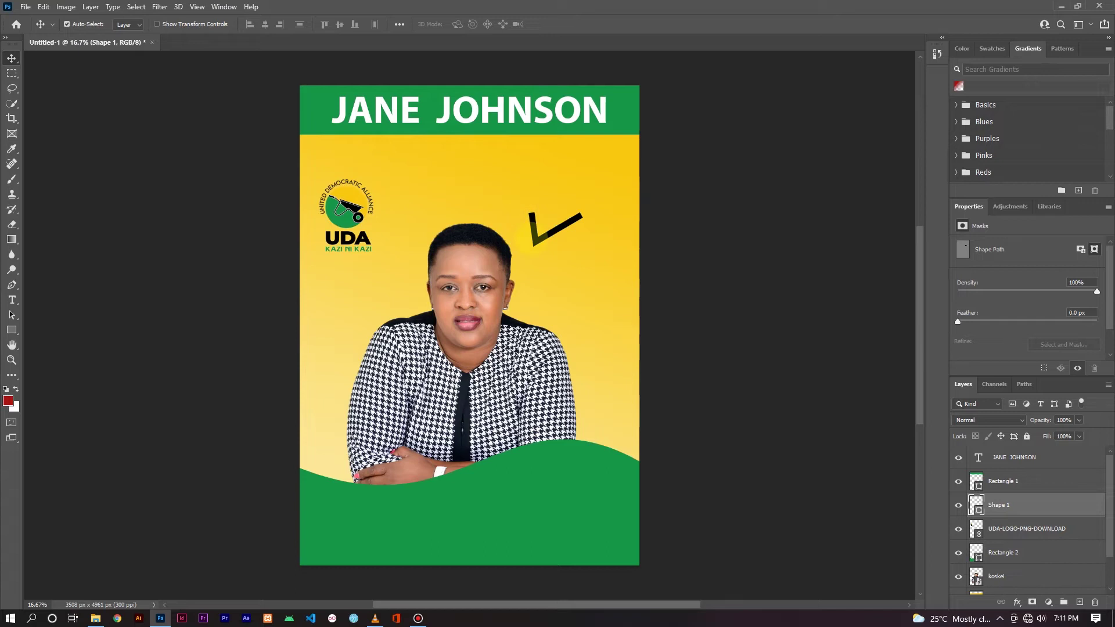
key(Delete)
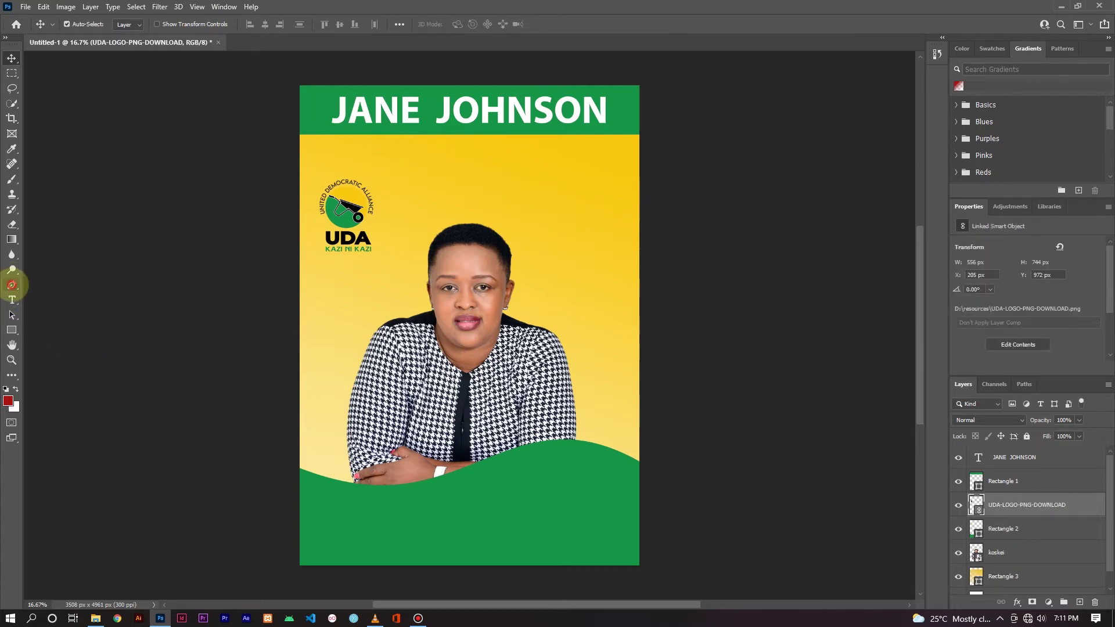
Step: Redraw the check mark on the yellow area with a stroke of about 51 px
click(11, 284)
click(536, 212)
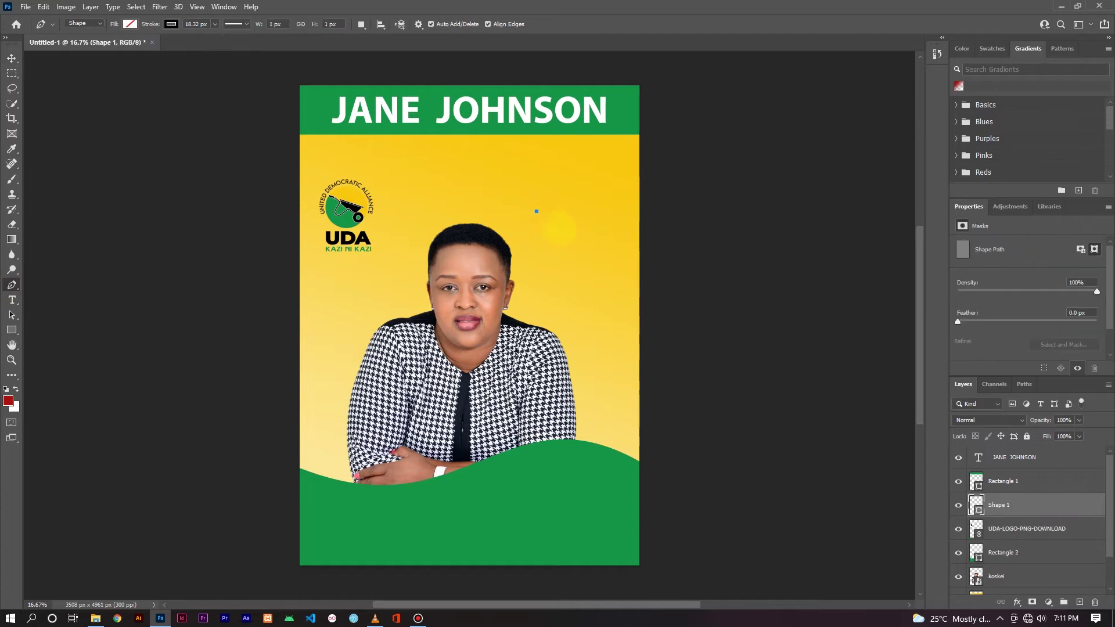
click(561, 230)
click(601, 192)
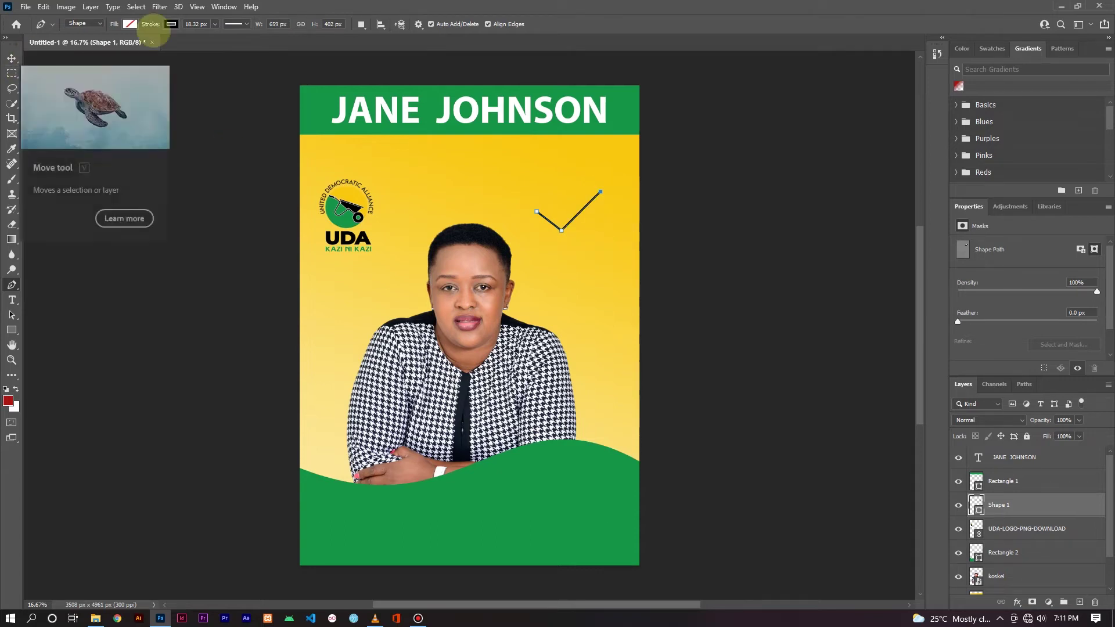
click(215, 24)
drag(214, 36, 219, 36)
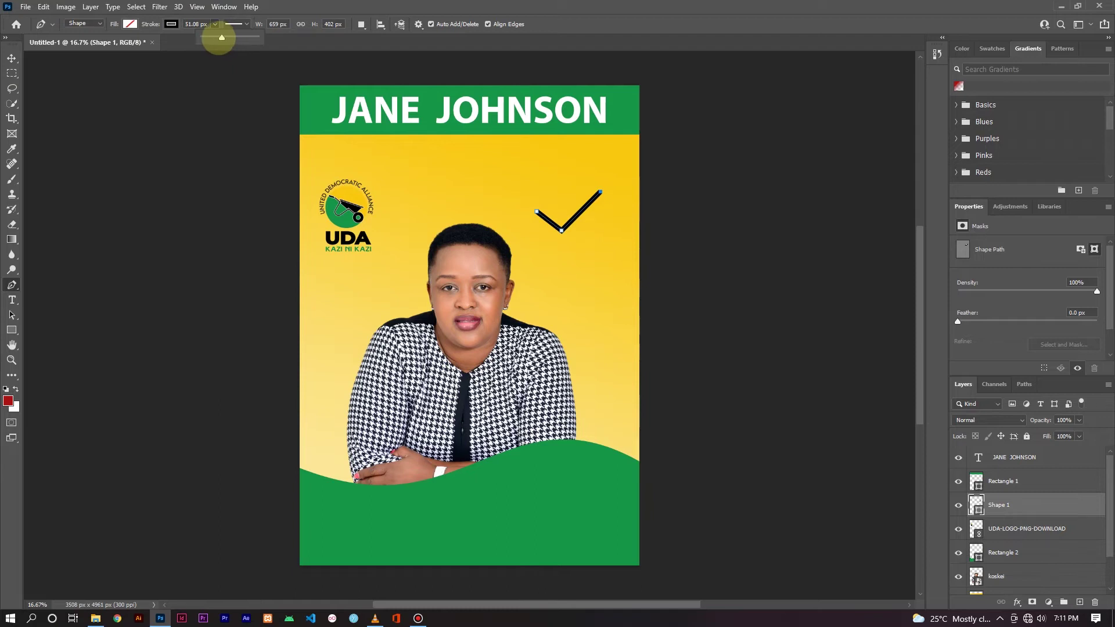
click(11, 58)
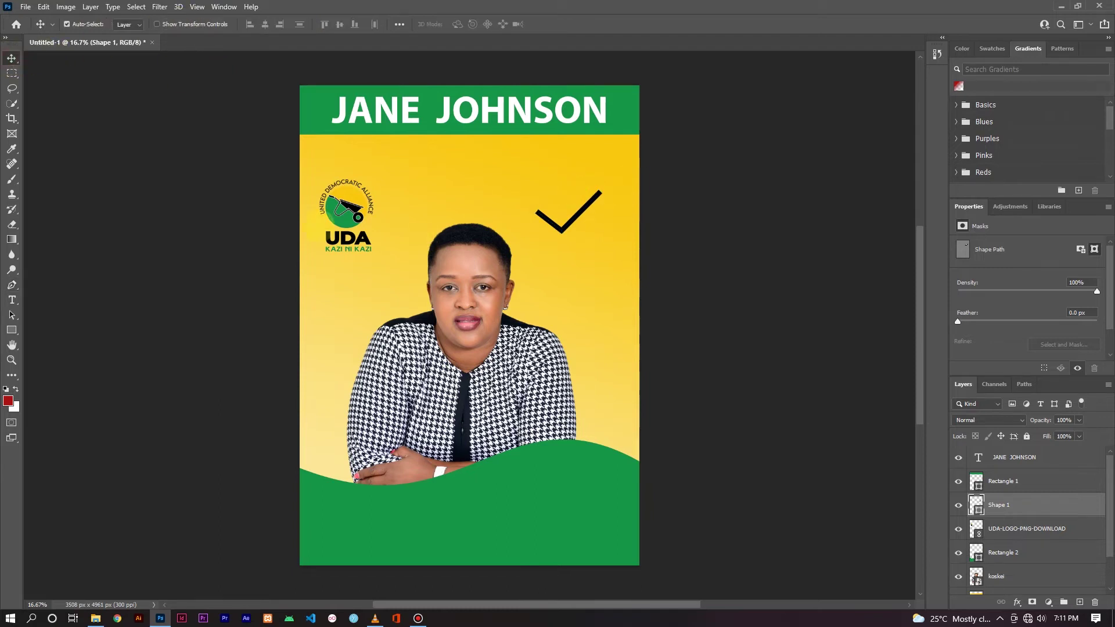
click(12, 329)
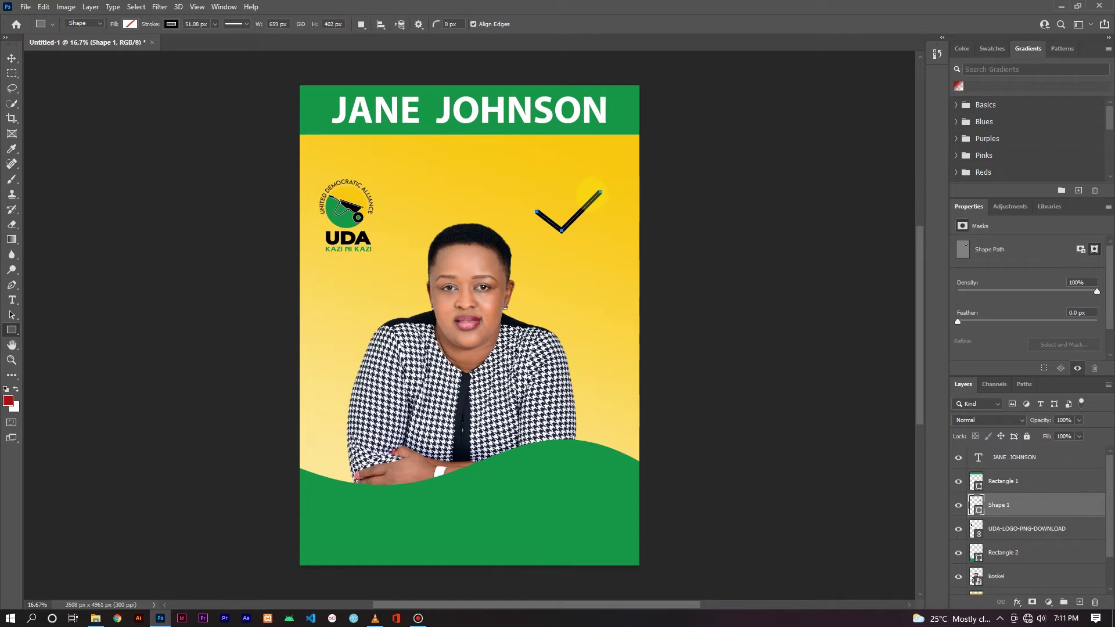
Step: Draw a 624 × 624 px black square outline around the check mark and align the check inside it
drag(591, 194, 507, 259)
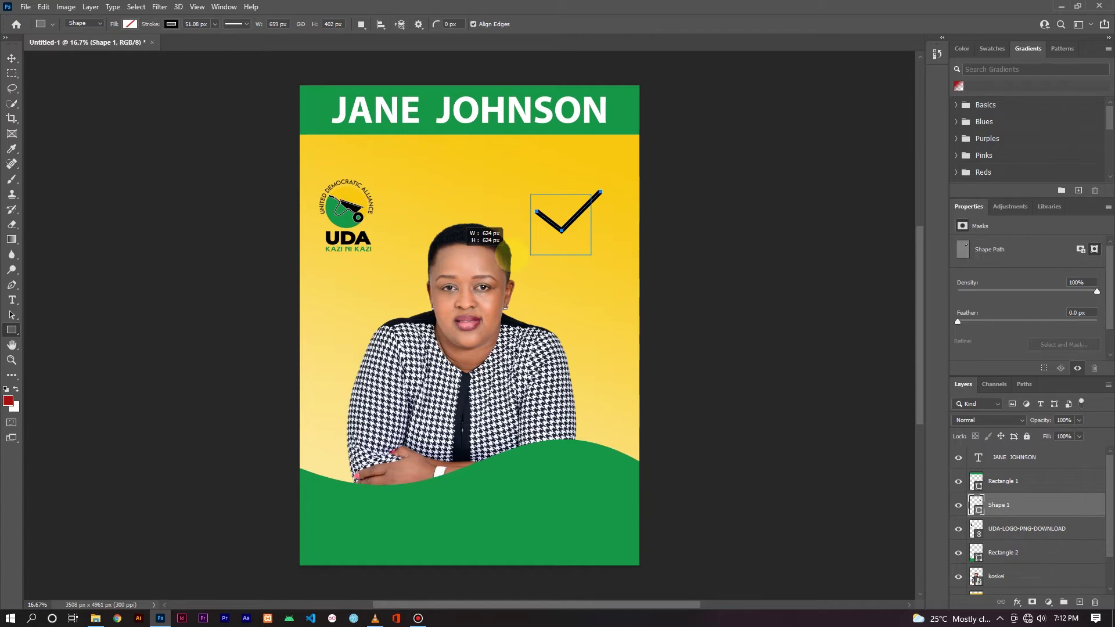
drag(507, 259, 507, 259)
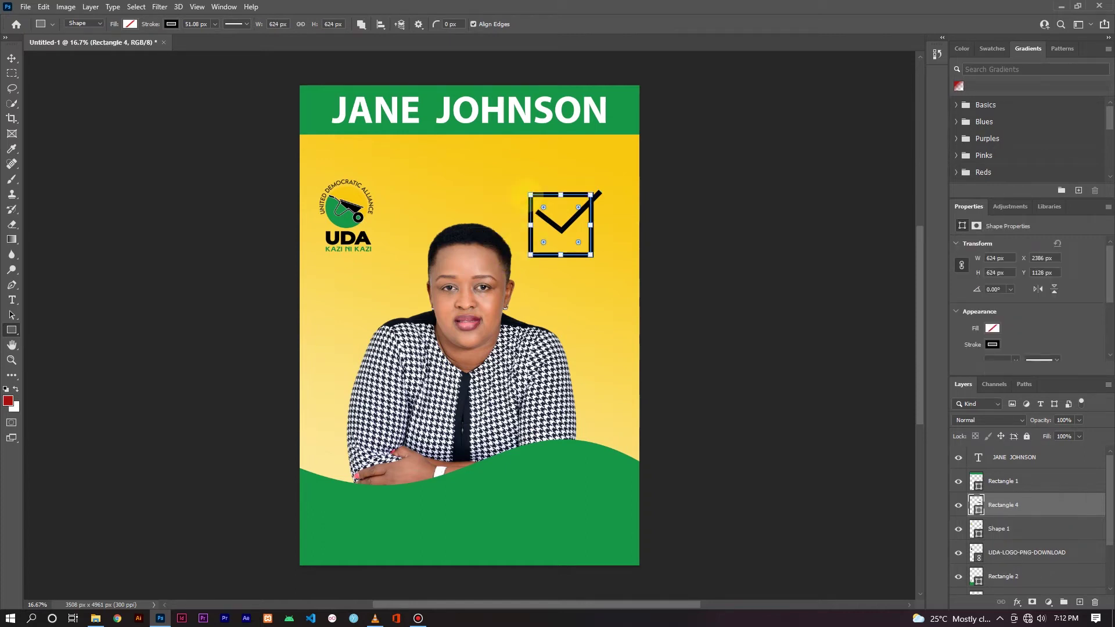
click(12, 58)
drag(571, 191, 569, 189)
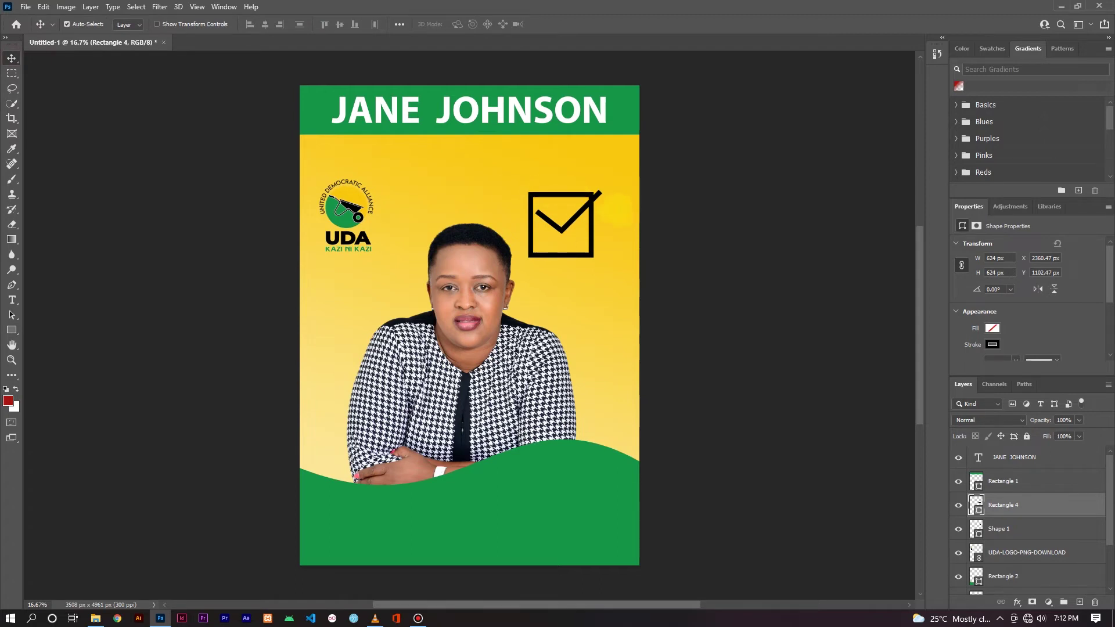
click(598, 194)
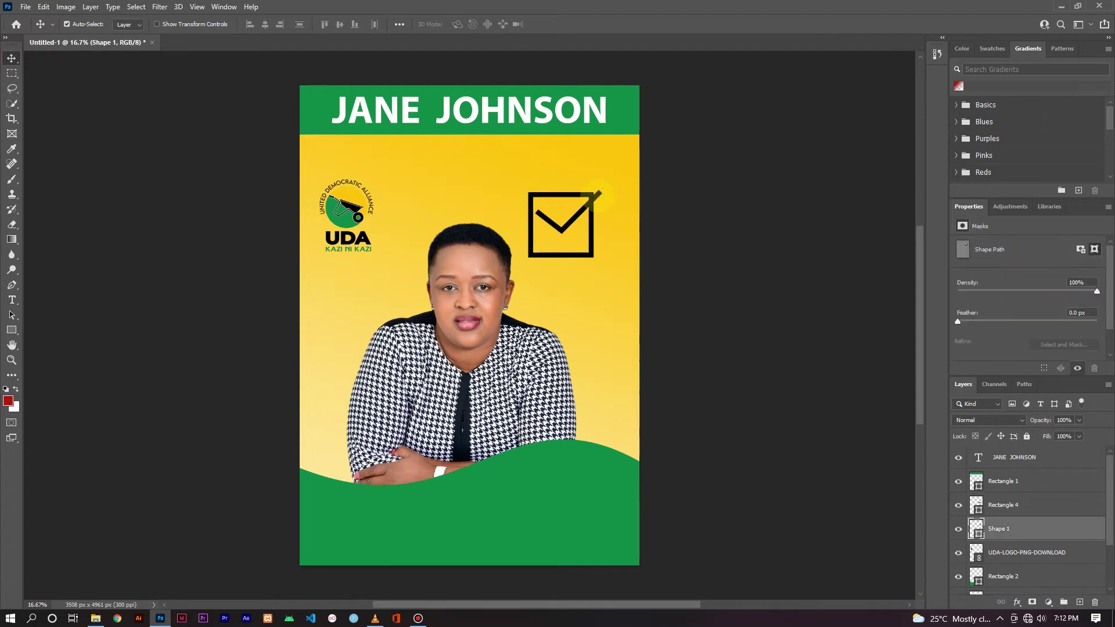
drag(598, 194, 599, 196)
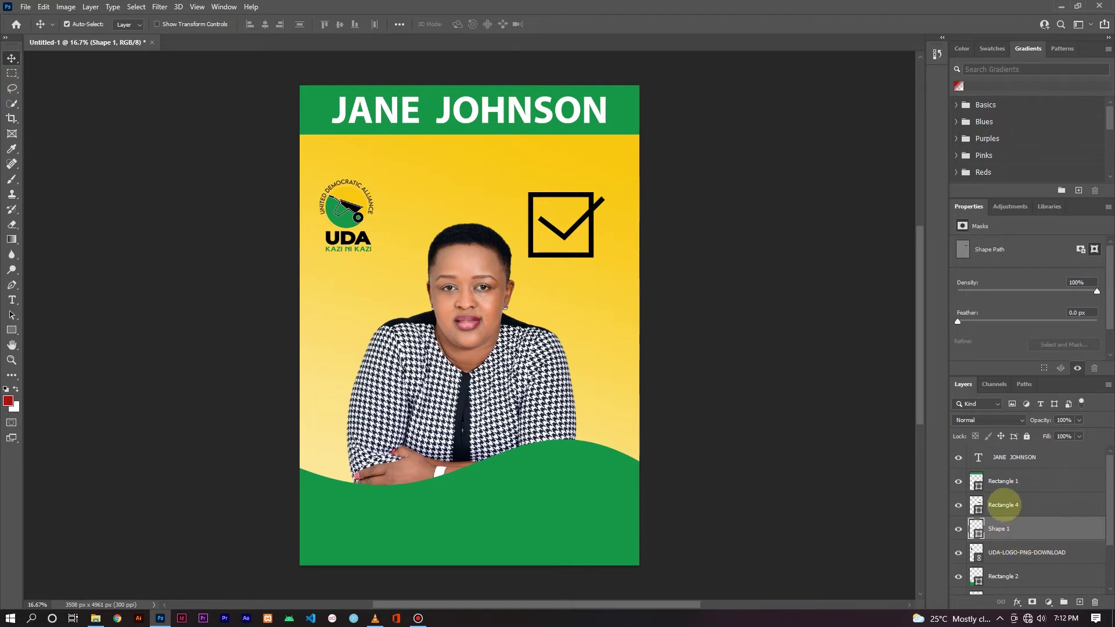
click(964, 505)
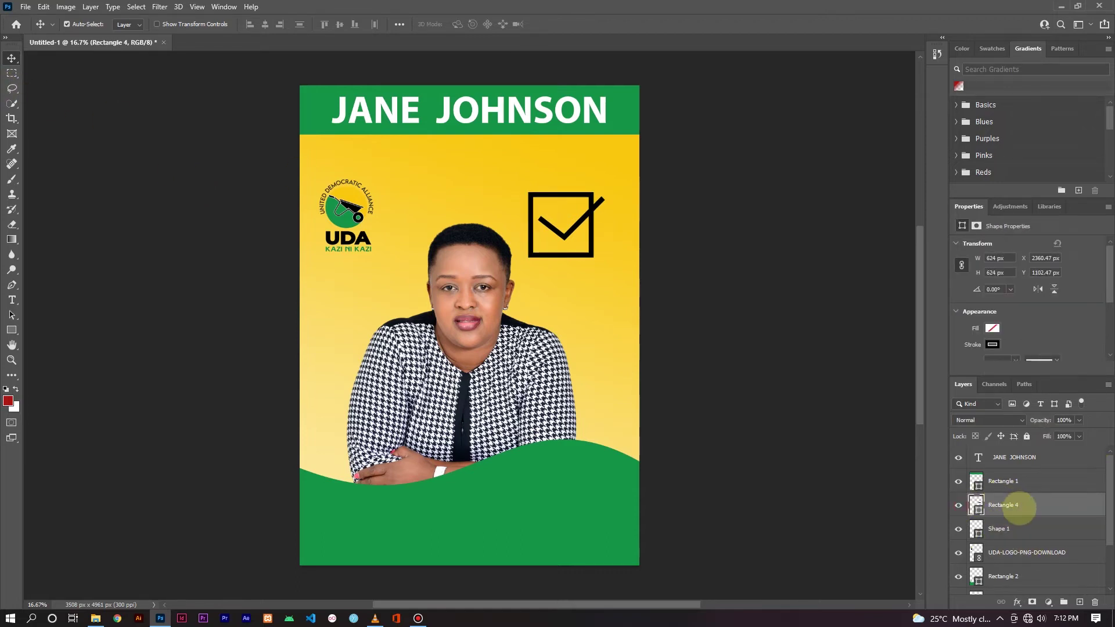
Step: Rasterize the square and cut away its corner edge behind the check's tip with the Polygonal Lasso
right_click(1022, 506)
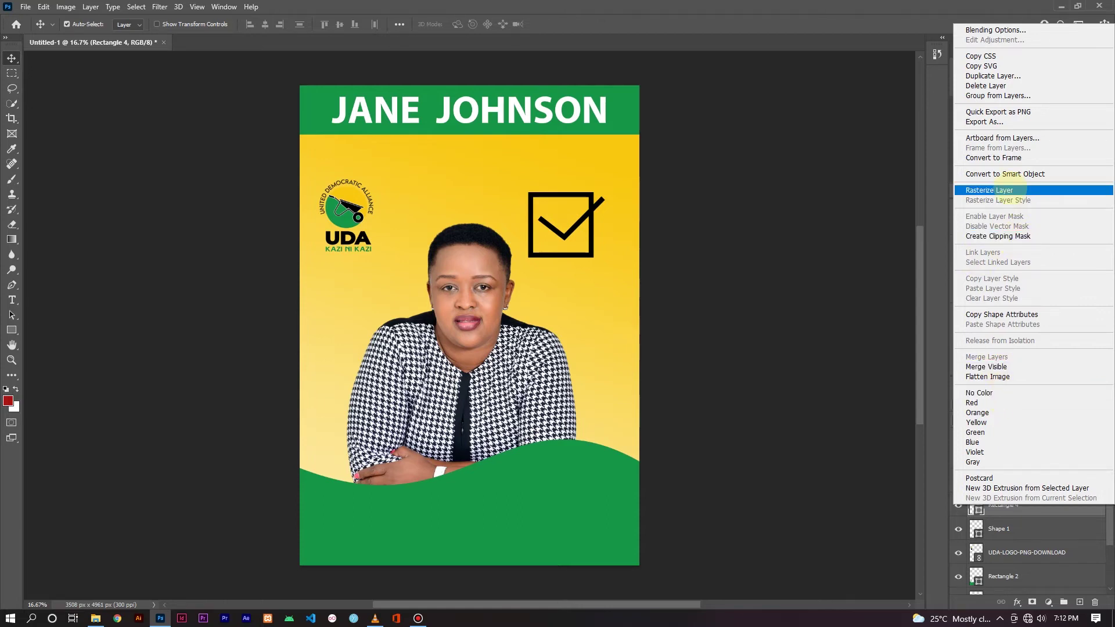
click(1011, 190)
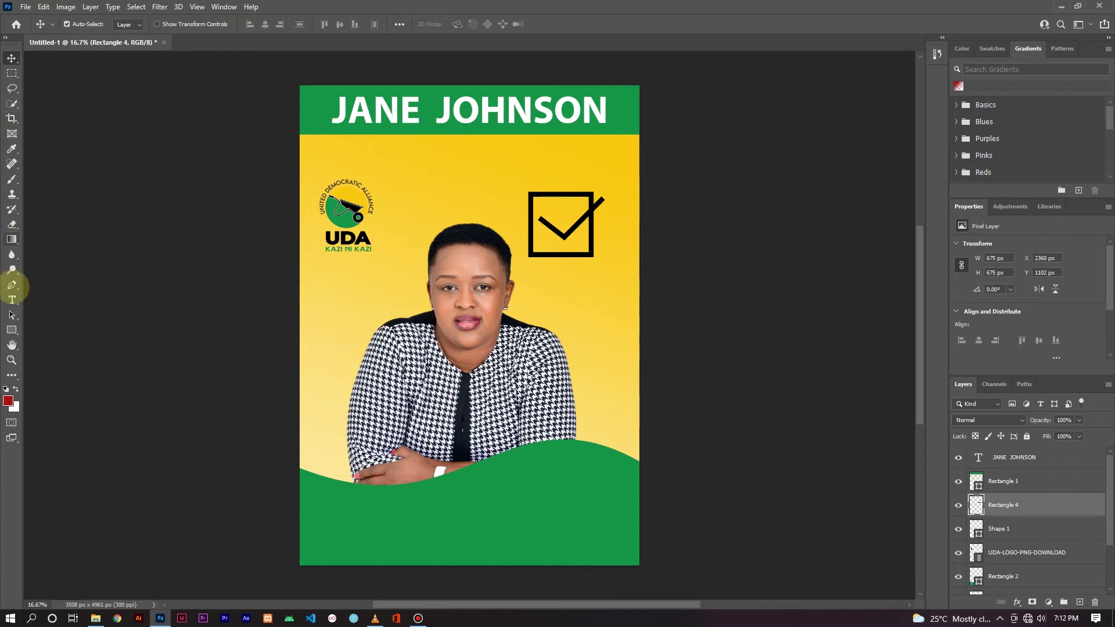
mouse_move(12, 87)
mouse_down()
mouse_move(34, 88)
mouse_move(40, 101)
mouse_up()
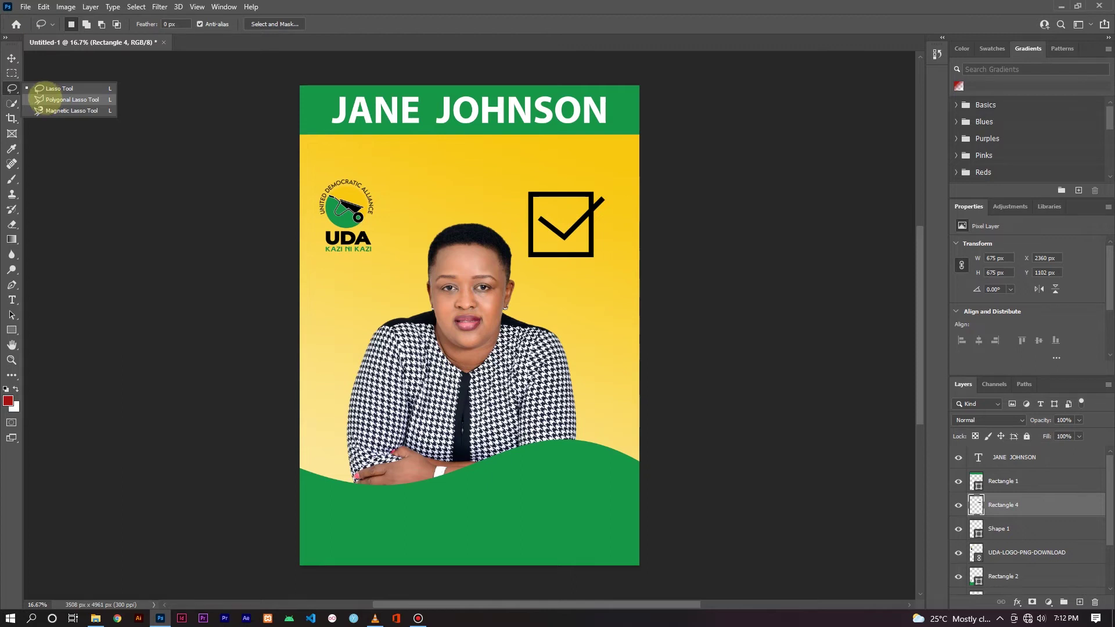
drag(48, 98, 49, 99)
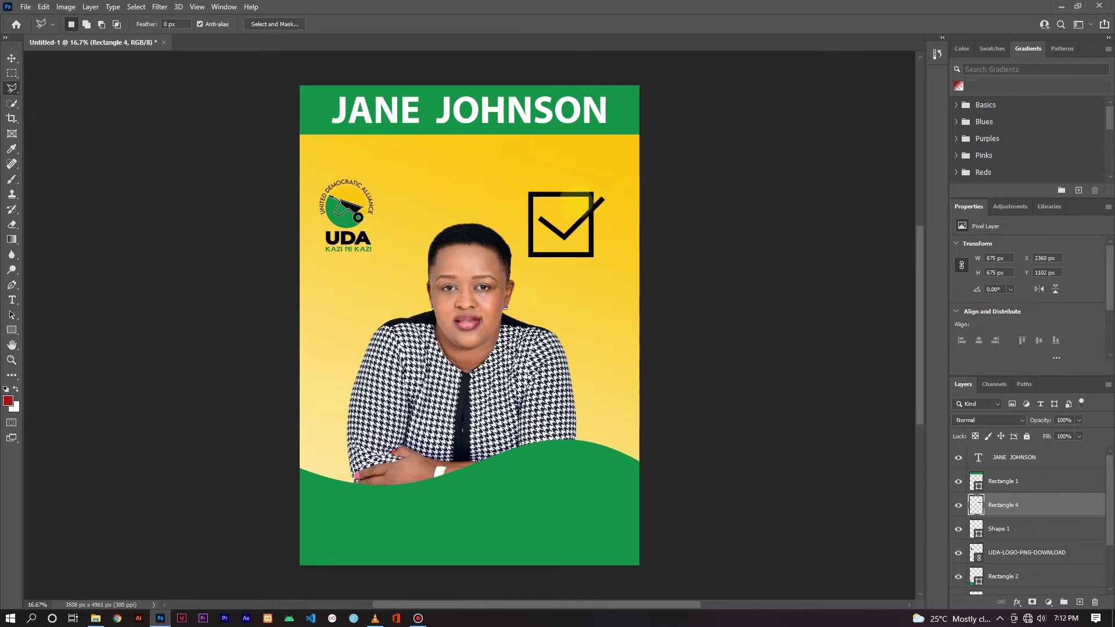
click(611, 192)
click(608, 208)
click(585, 230)
click(576, 213)
click(577, 202)
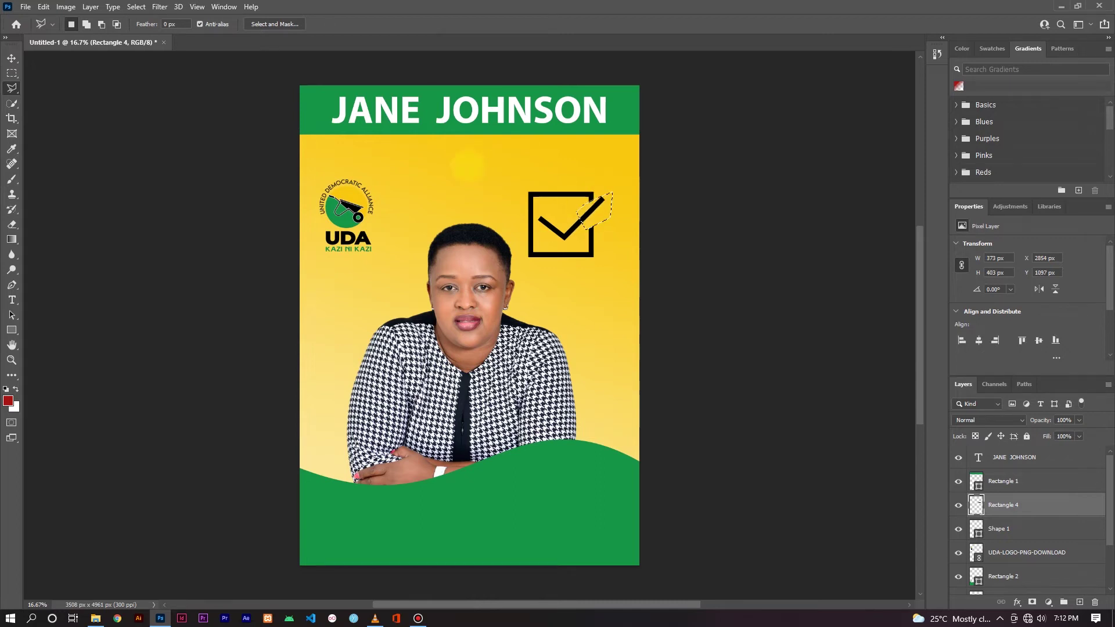
key(ctrl+d)
Step: Merge the check mark and square layers into one tick box layer
click(12, 59)
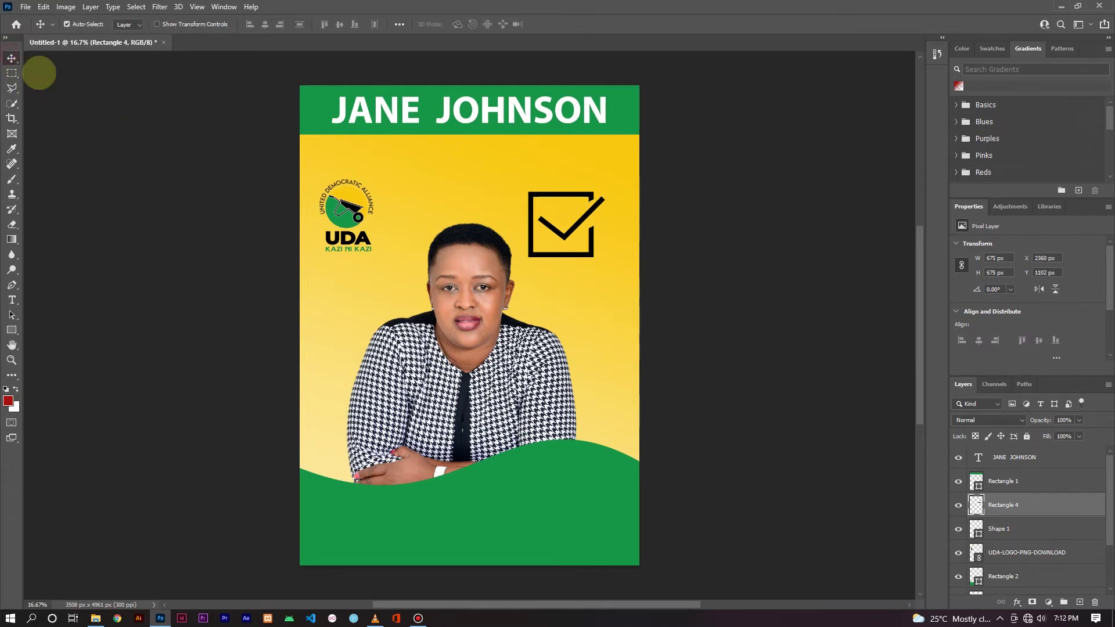
ctrl+click(1007, 529)
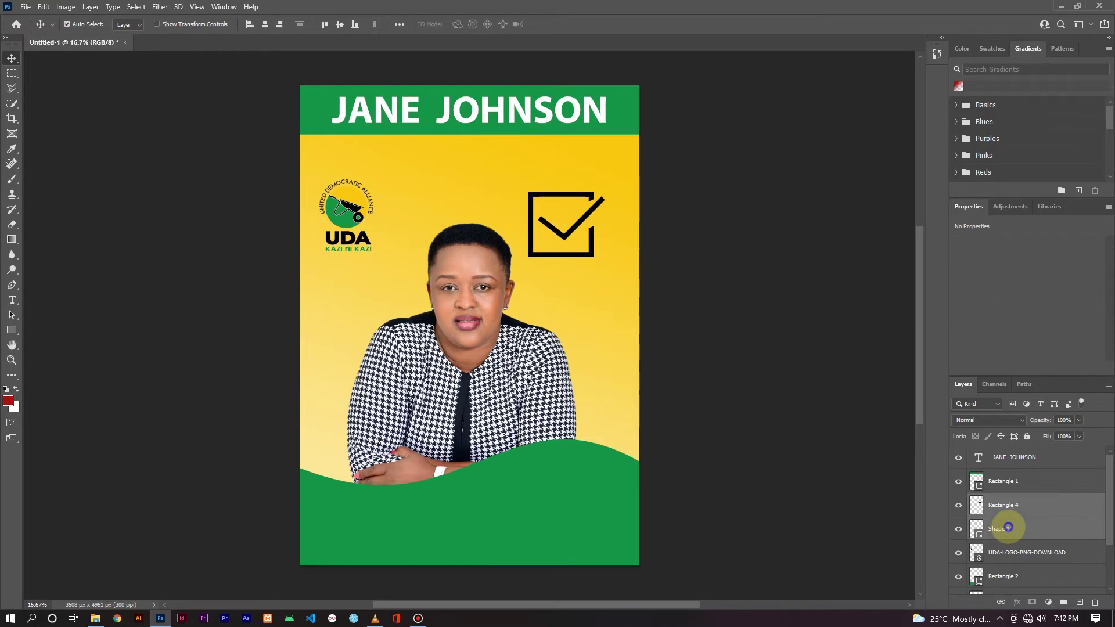
right_click(1007, 527)
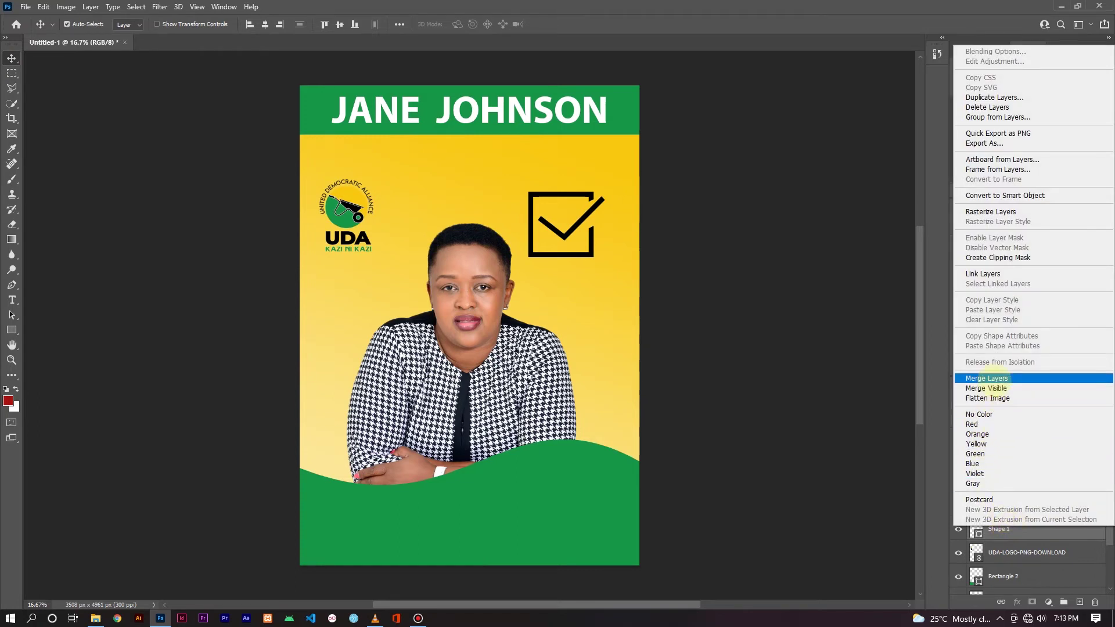
click(996, 378)
Step: Scale the tick box to about 70.78% and place it at the upper right
key(ctrl+t)
drag(530, 256, 551, 238)
mouse_move(574, 180)
mouse_down()
mouse_move(342, 168)
mouse_move(573, 182)
mouse_up()
click(13, 301)
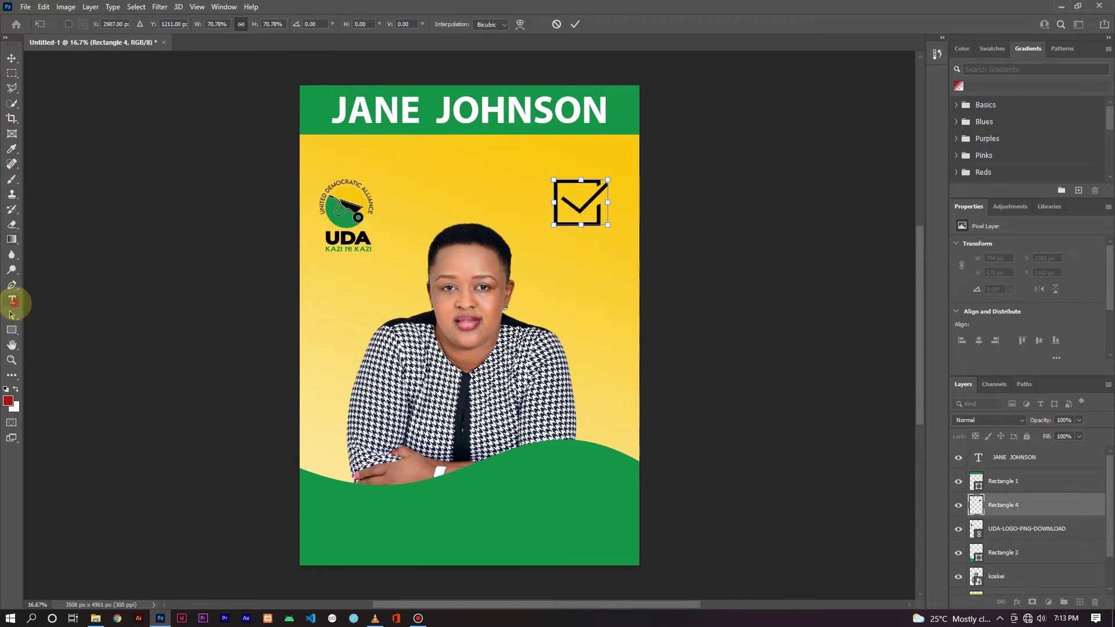
Step: Add a white bold VOTE caption with the candidate's first name, scaled and centred under the tick box
click(538, 251)
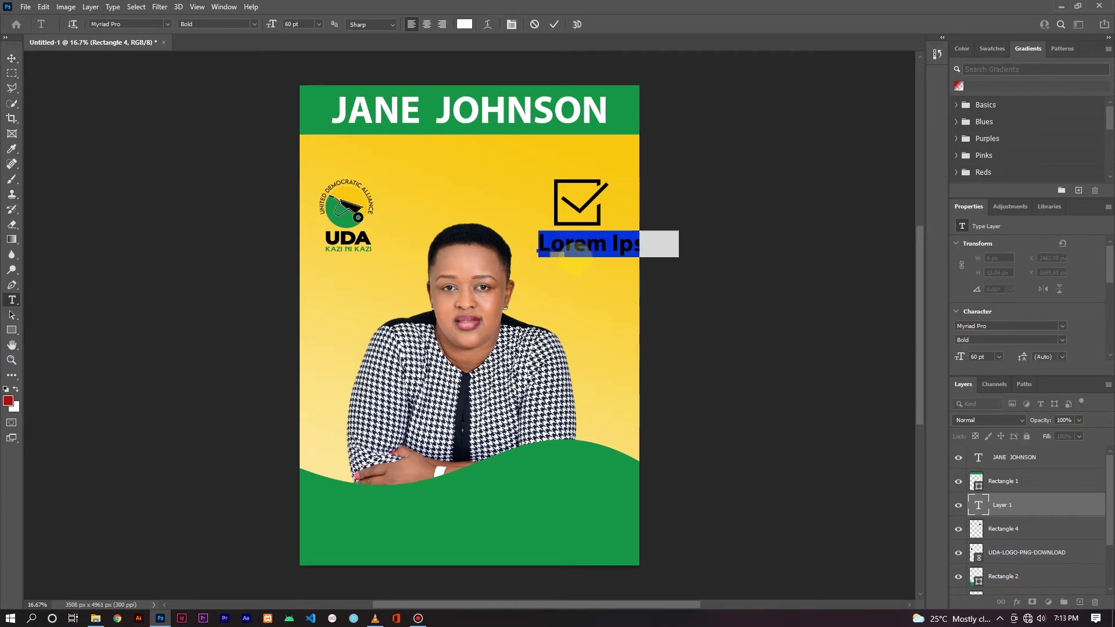
text(VOTE)
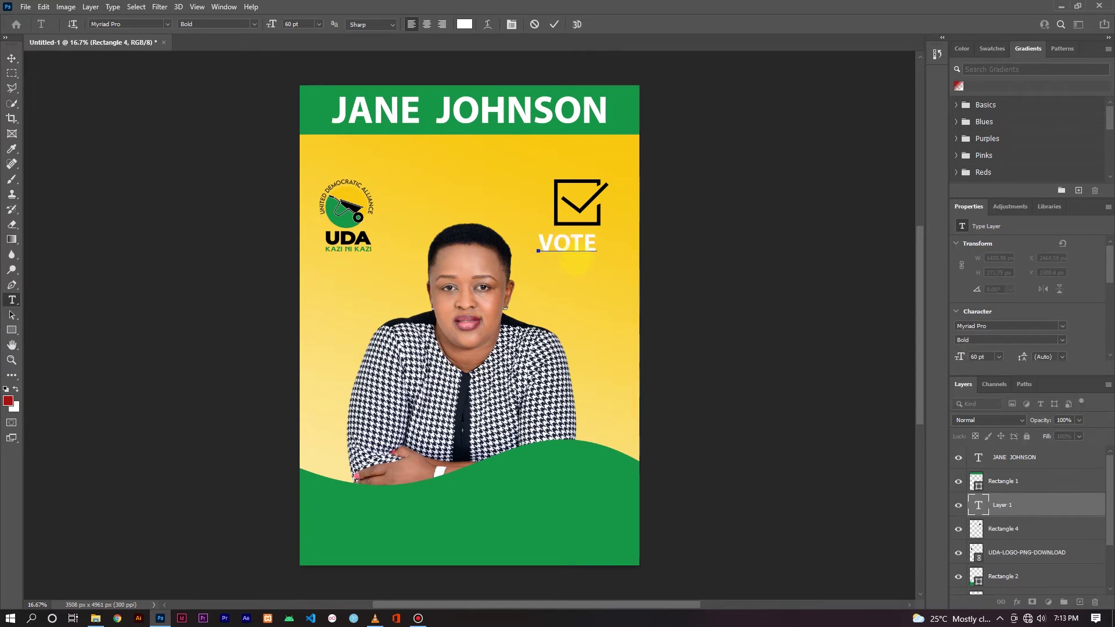
text( JANE)
click(12, 58)
click(129, 87)
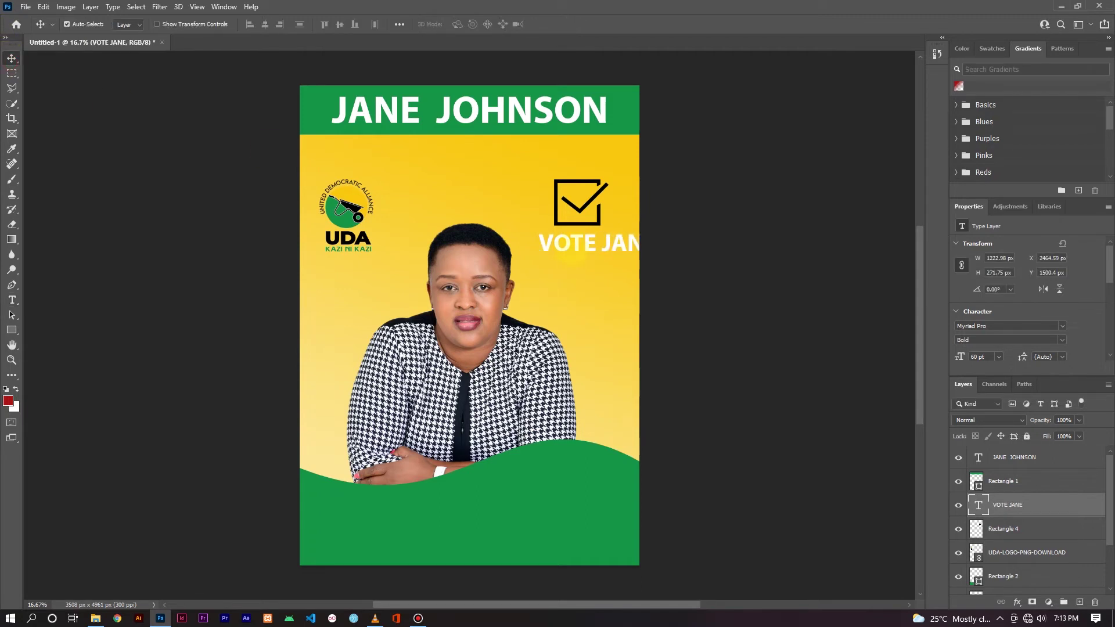
mouse_move(587, 232)
mouse_down()
mouse_move(566, 233)
mouse_move(604, 238)
mouse_up()
key(ctrl+t)
drag(539, 251, 554, 246)
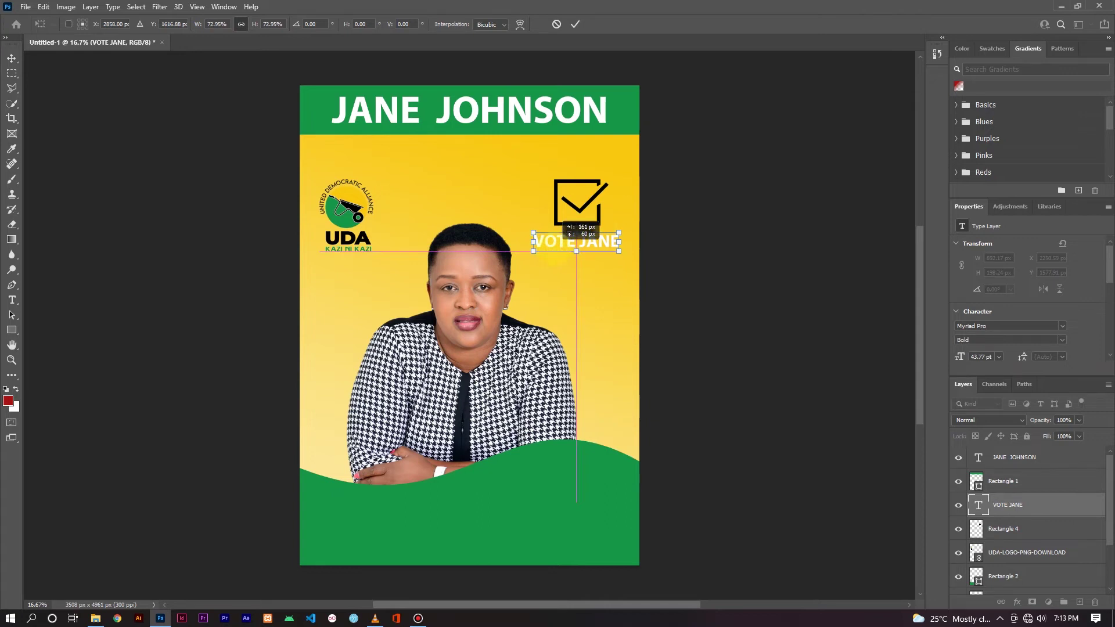
click(575, 24)
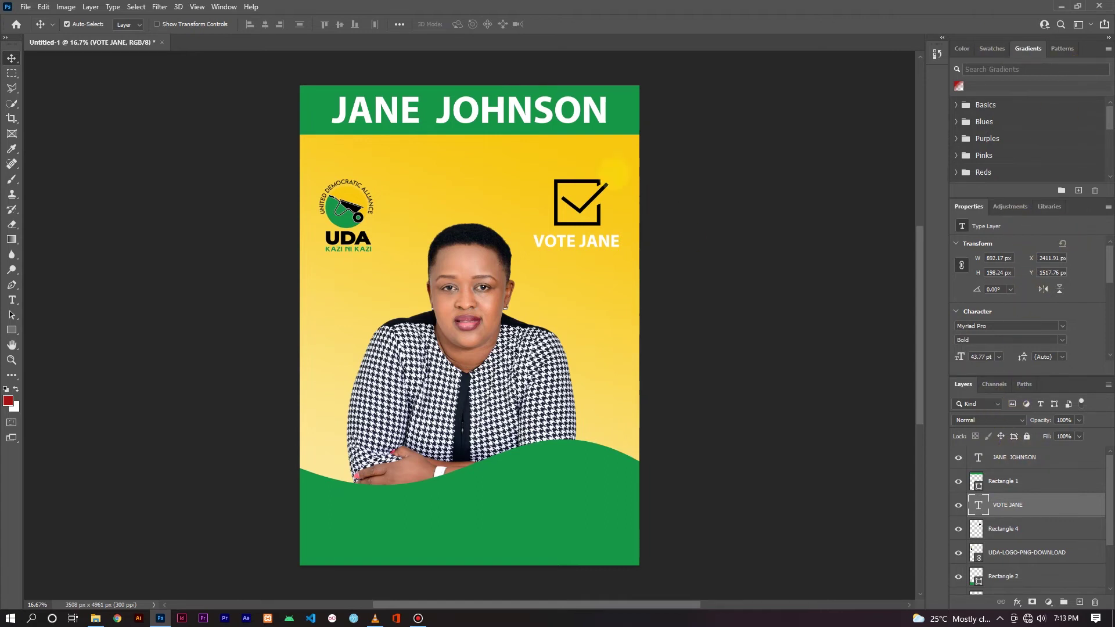
click(224, 7)
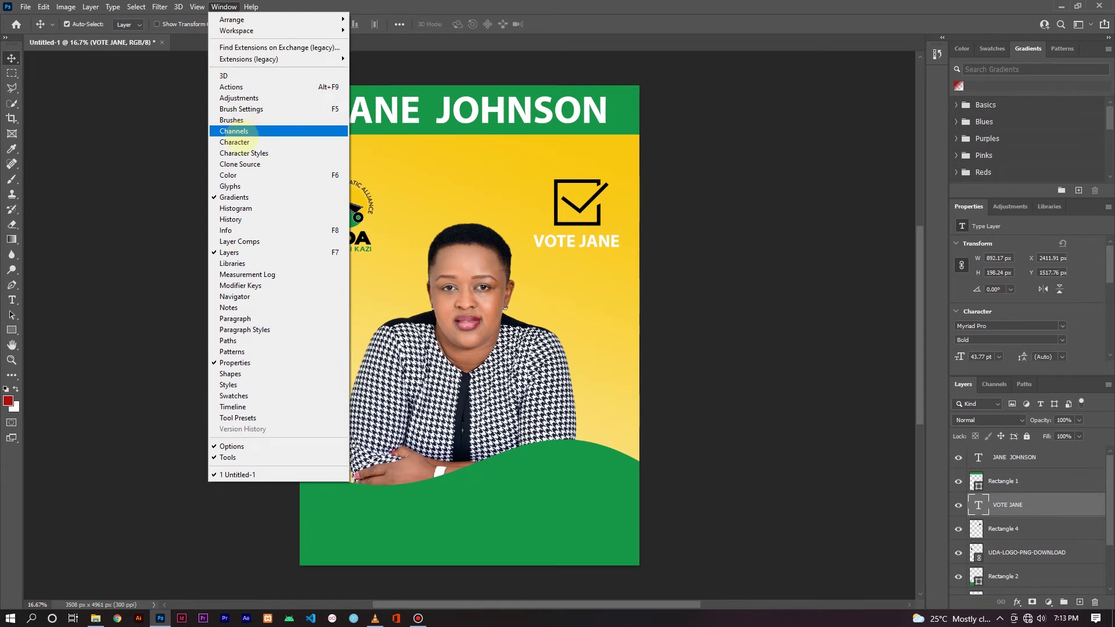
Step: Set the VOTE caption's colour to black (000000) in the Character panel
click(239, 142)
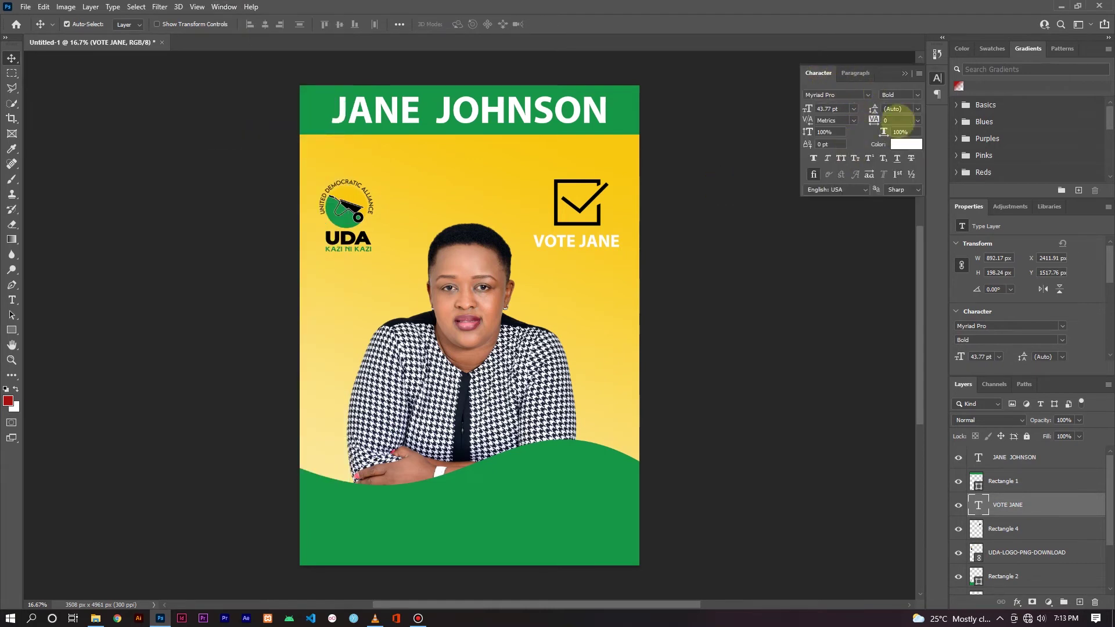
click(904, 143)
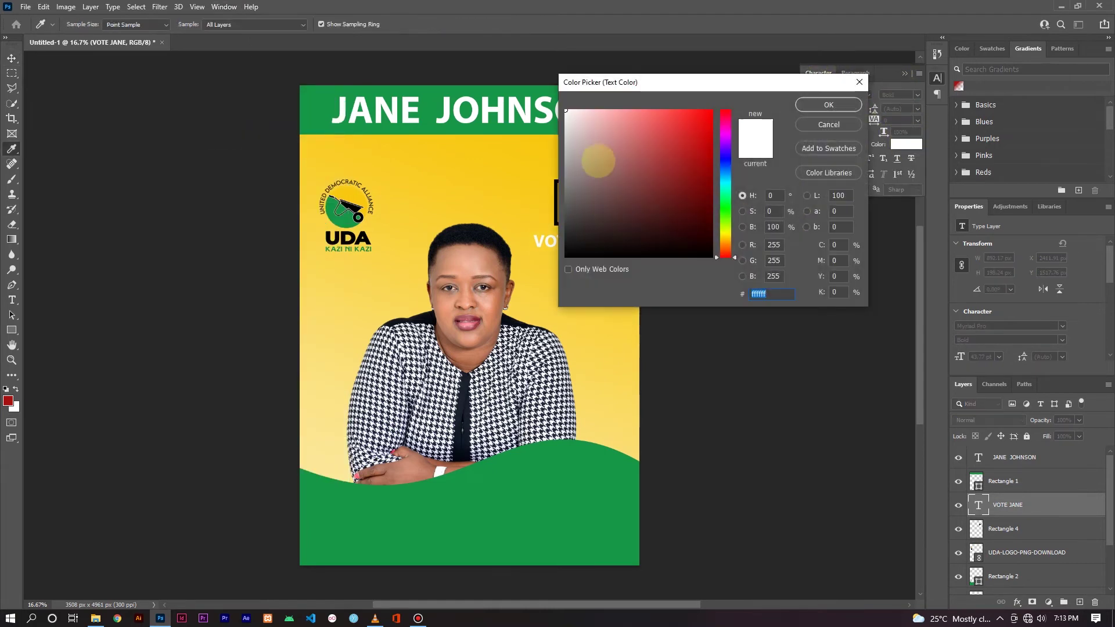
text(000000)
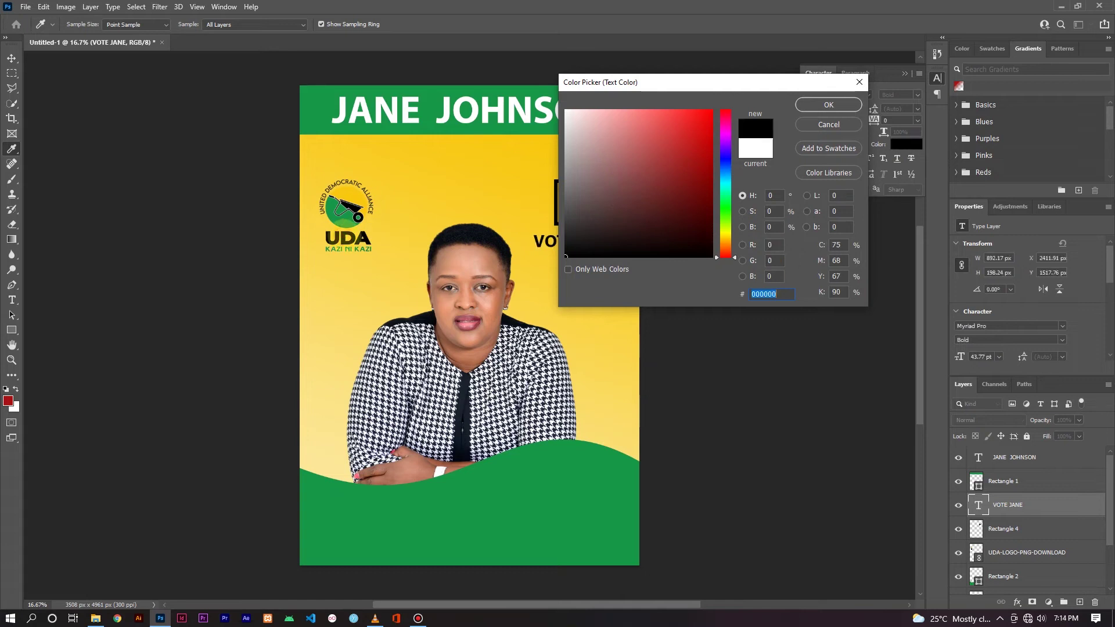
click(828, 105)
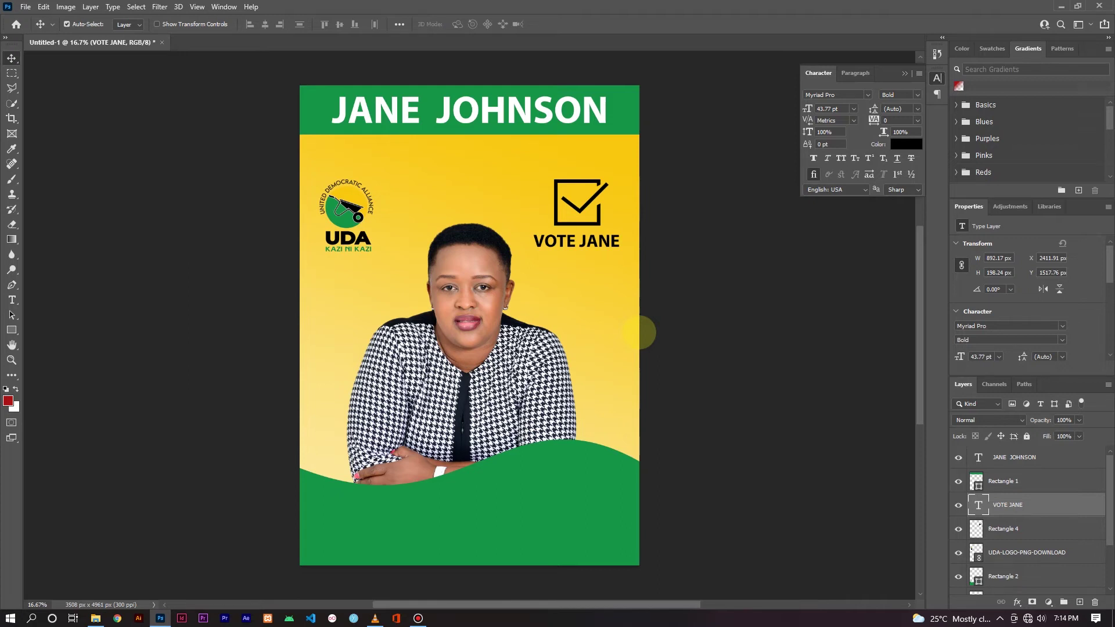
click(552, 463)
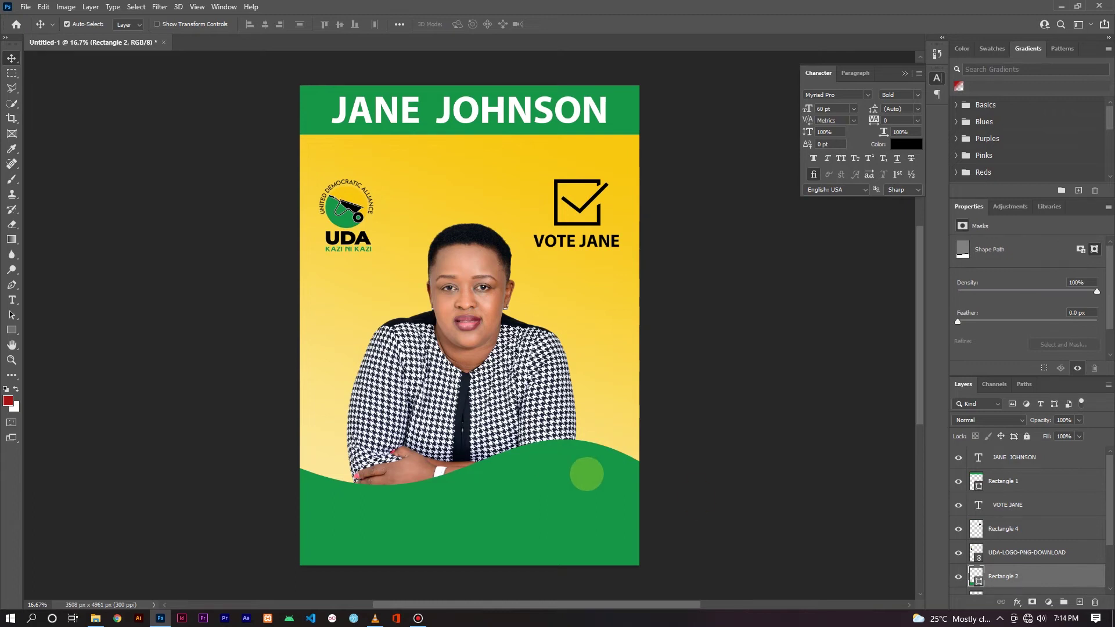
drag(1106, 506, 1110, 541)
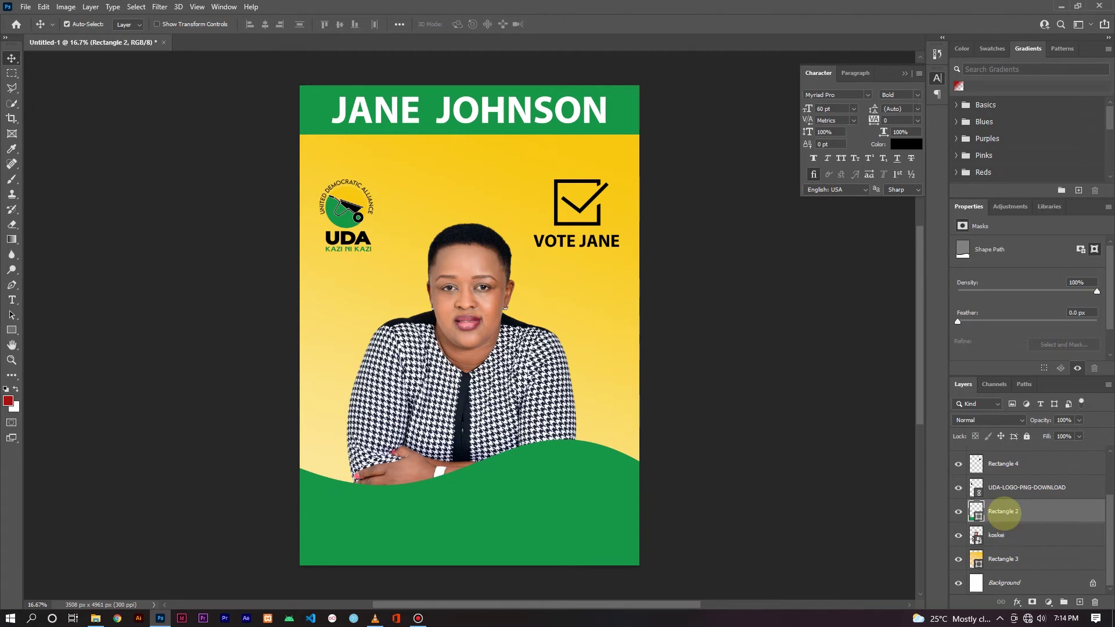
Step: Duplicate the footer wave twice and turn one copy light grey, placed just above-behind the green wave
key(ctrl+j)
key(ctrl+j)
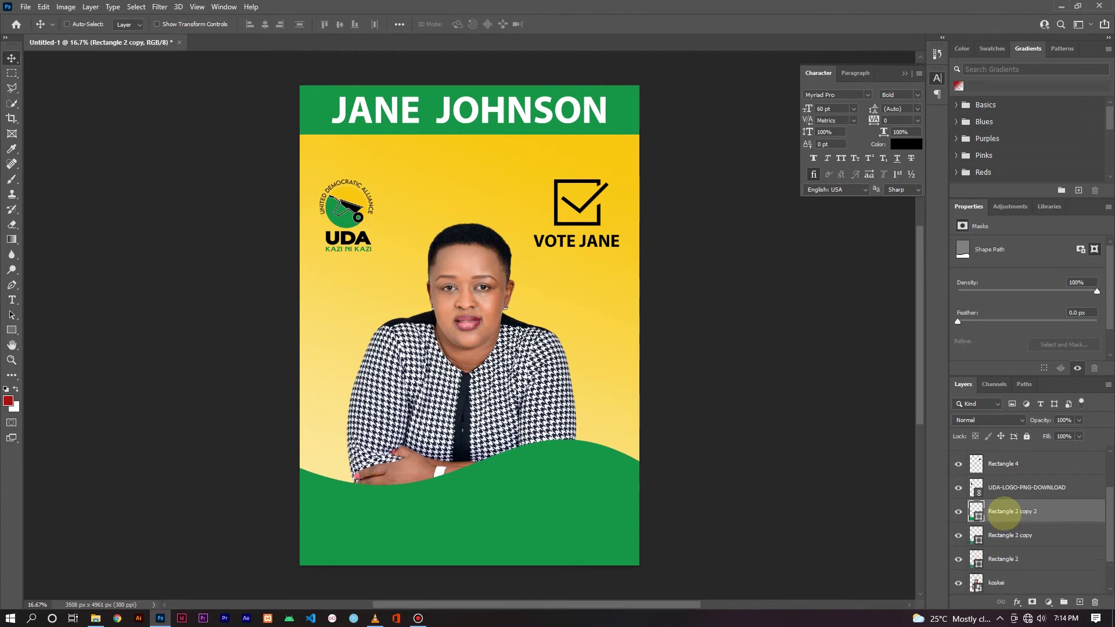
click(958, 511)
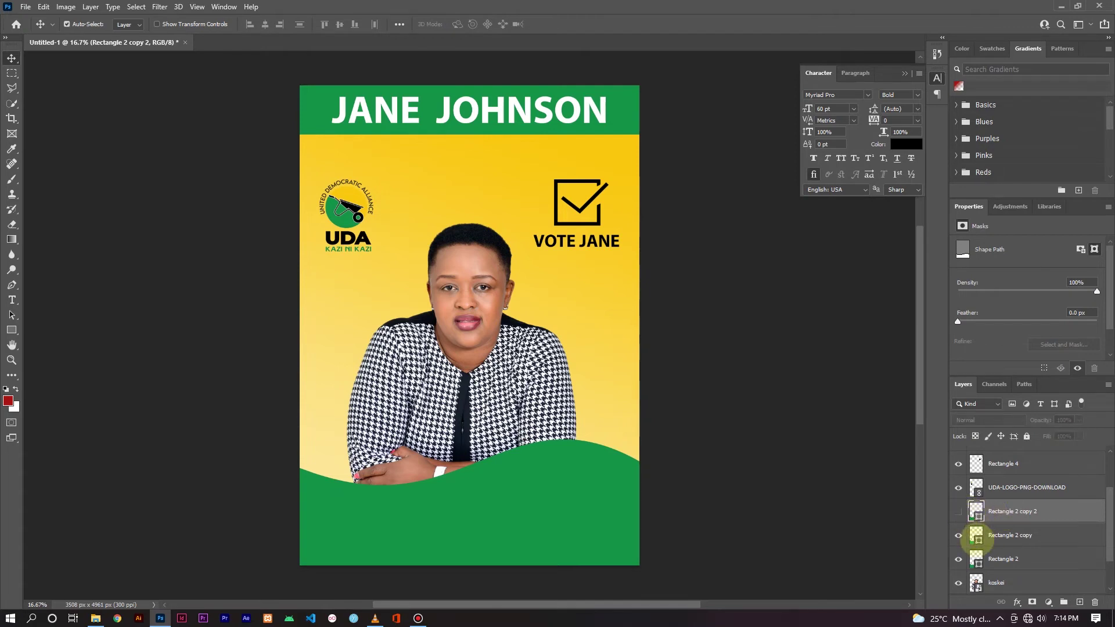
click(978, 535)
double_click(978, 535)
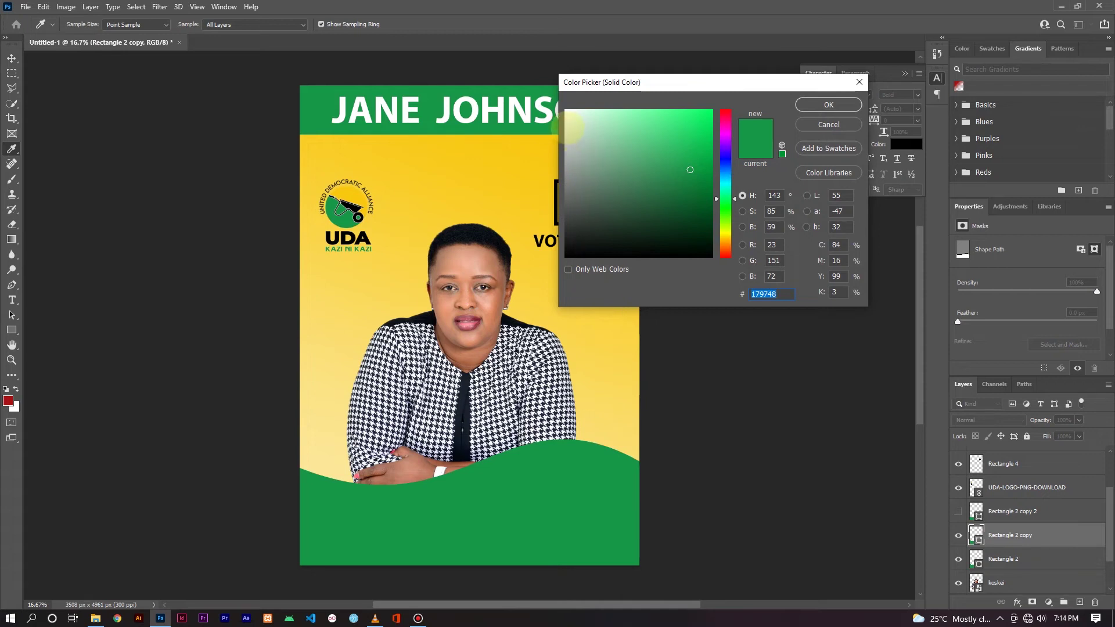
click(567, 127)
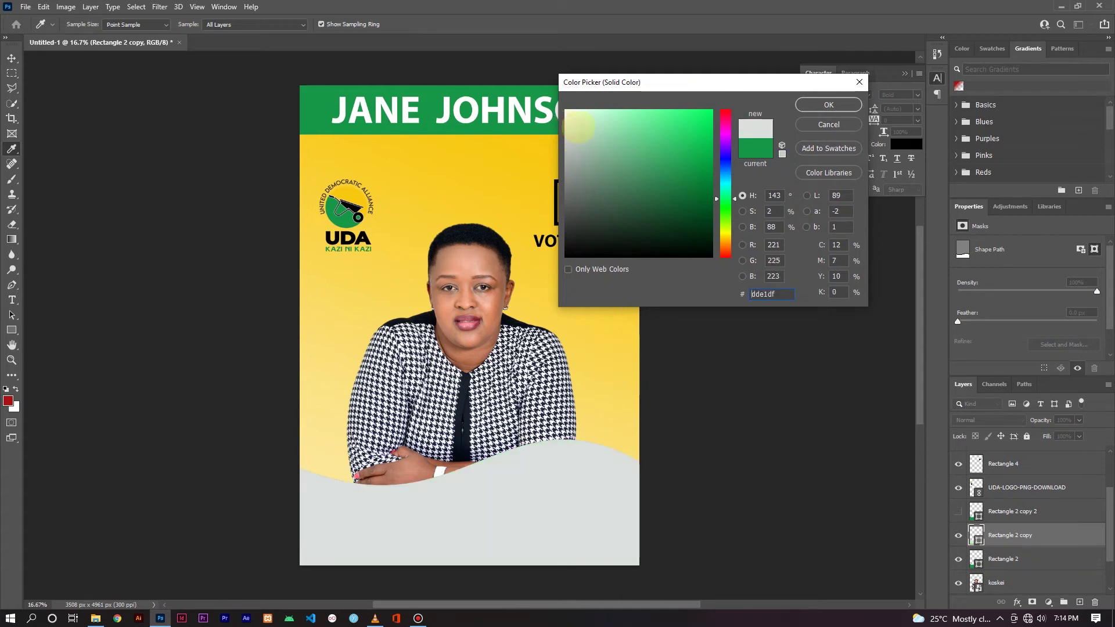
click(828, 104)
drag(1001, 534, 1009, 563)
key(shift+Up)
key(shift+Up)
key(shift+Up)
key(shift+Up)
key(shift+Up)
key(shift+Up)
key(shift+Up)
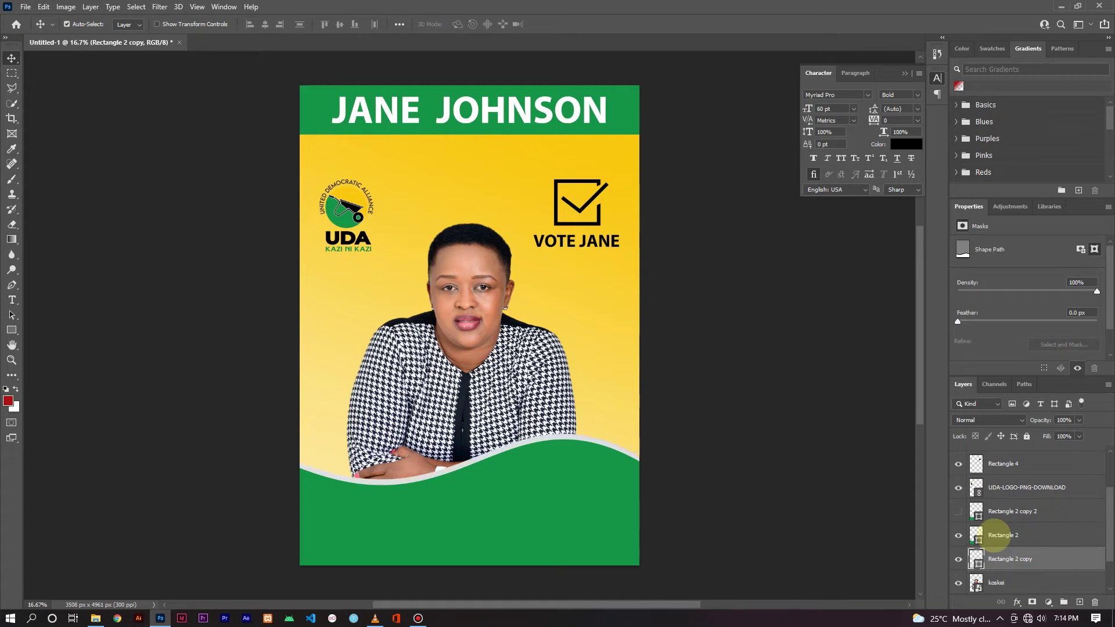
key(shift+Up)
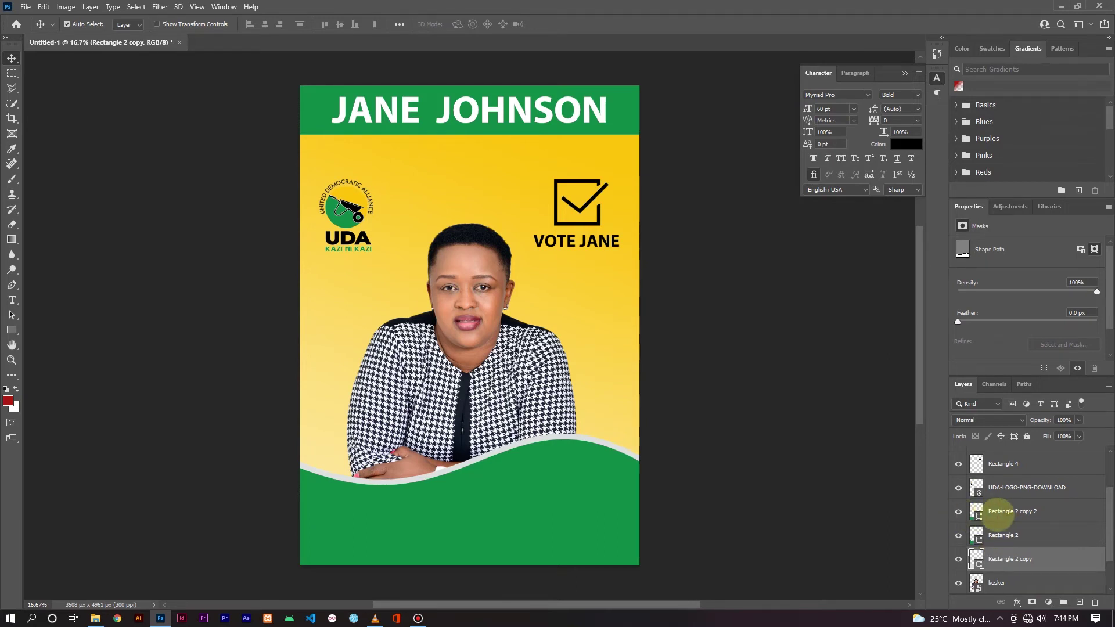
Step: Fill the other wave copy with the poster's yellow (#f8ca18) and move it below the other waves
double_click(977, 512)
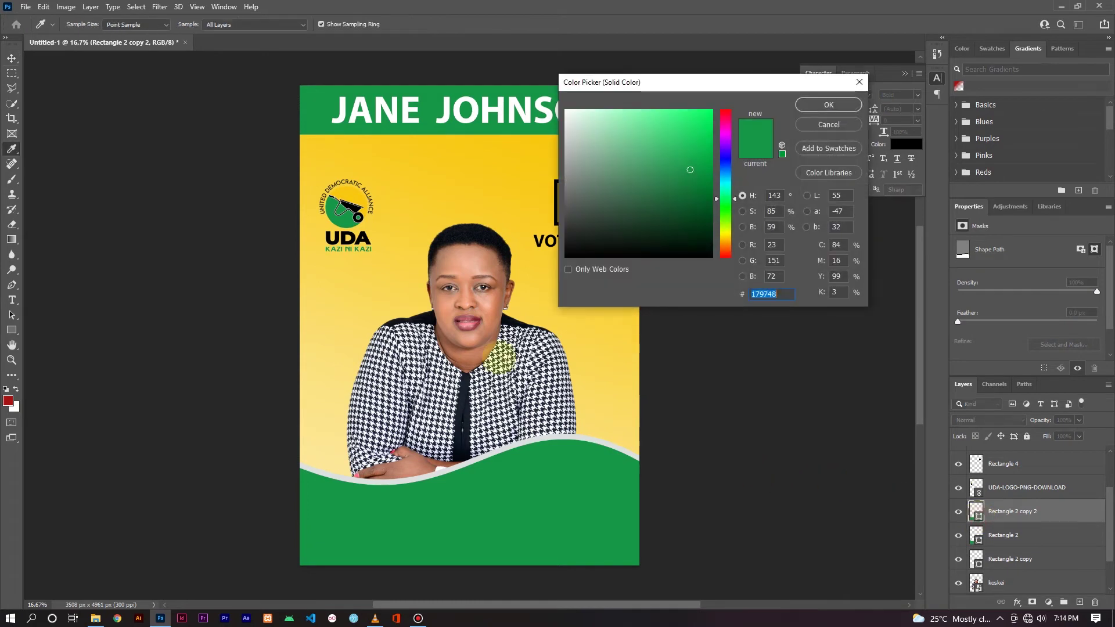
click(458, 152)
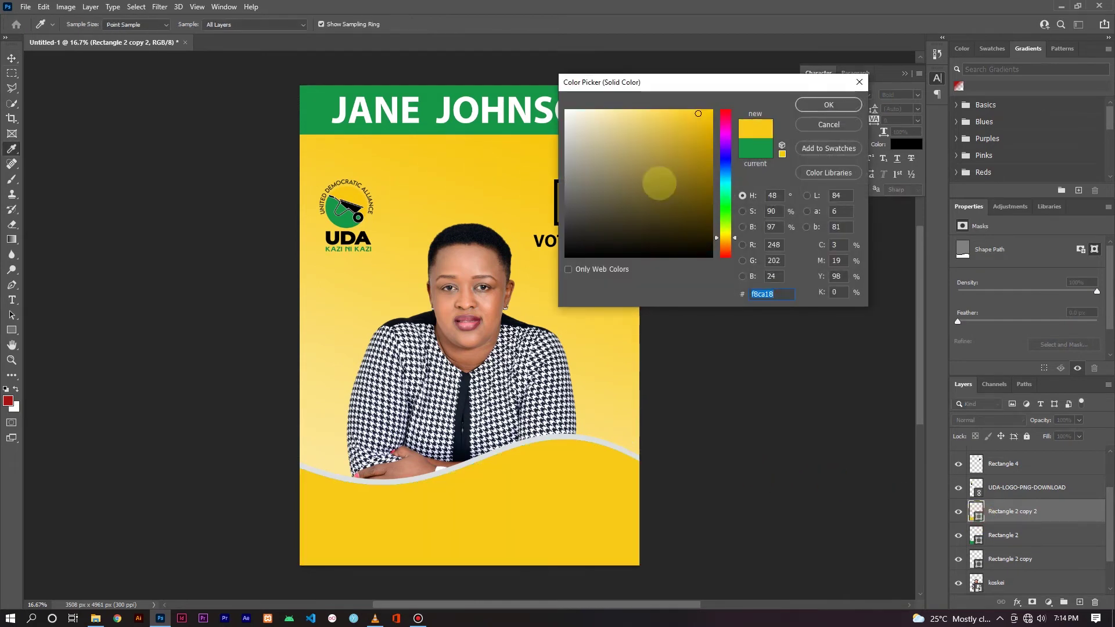
click(828, 105)
drag(1010, 511, 999, 561)
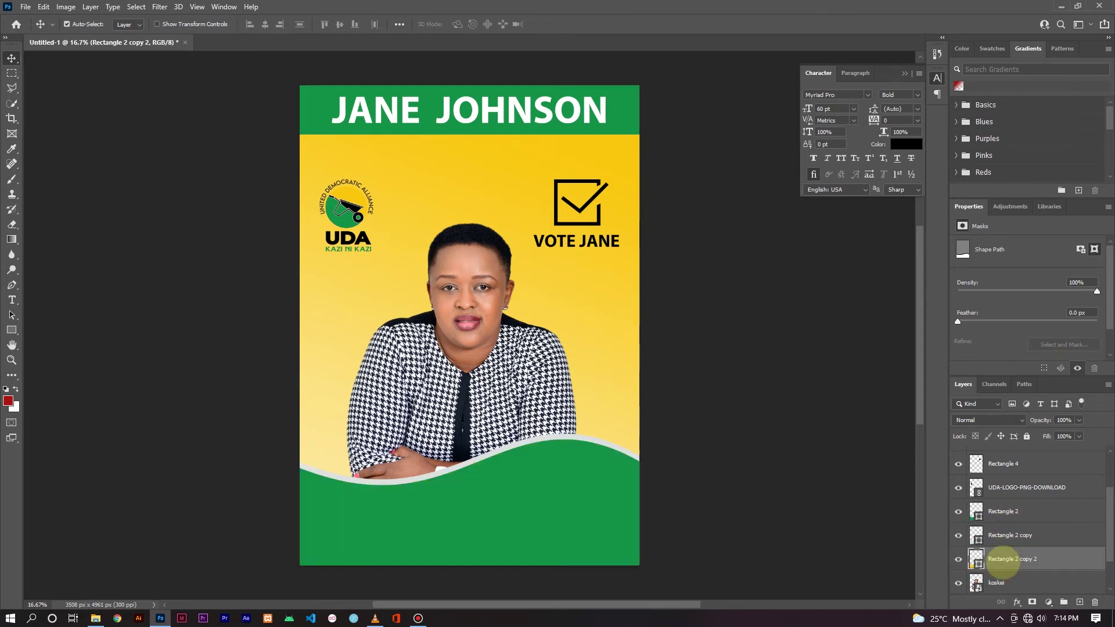
Step: Raise the yellow wave copy and warp its right end upward so a band shows above the grey edge
key(shift+Up)
key(shift+Up)
key(shift+Up)
key(shift+Up)
key(shift+Up)
key(shift+Up)
key(shift+Up)
key(ctrl+t)
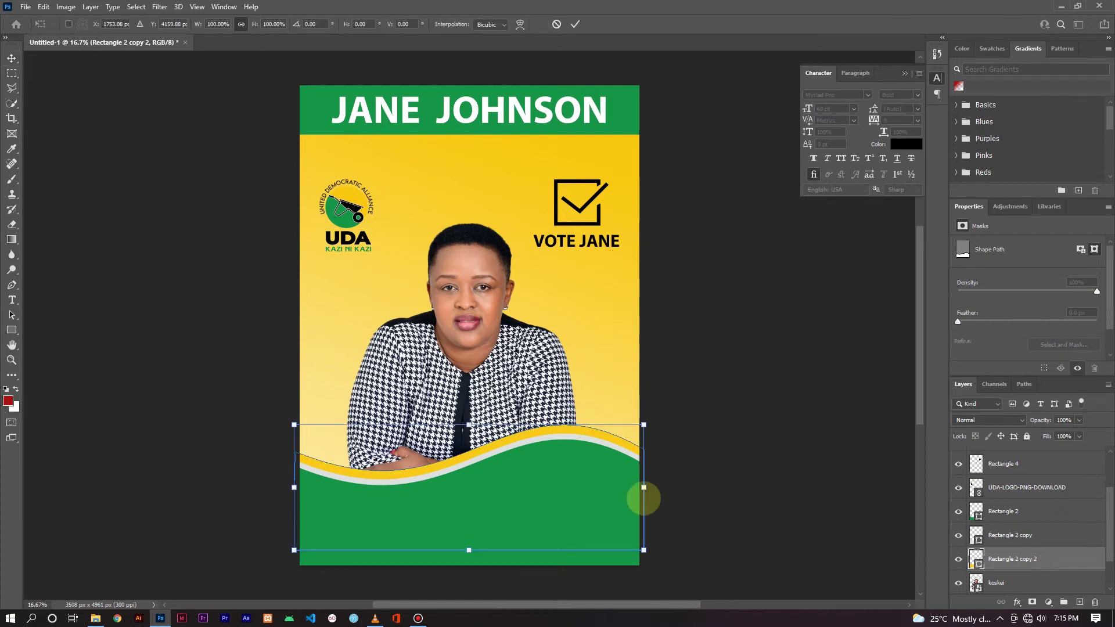
click(521, 24)
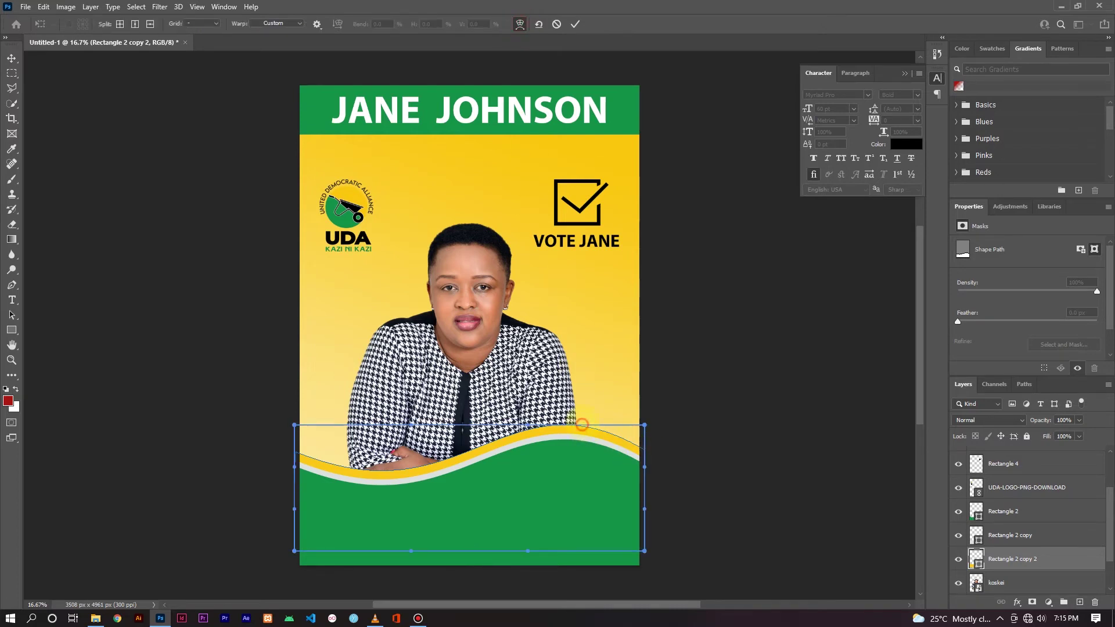
mouse_move(644, 425)
mouse_down()
mouse_move(650, 399)
mouse_move(649, 409)
mouse_up()
click(574, 23)
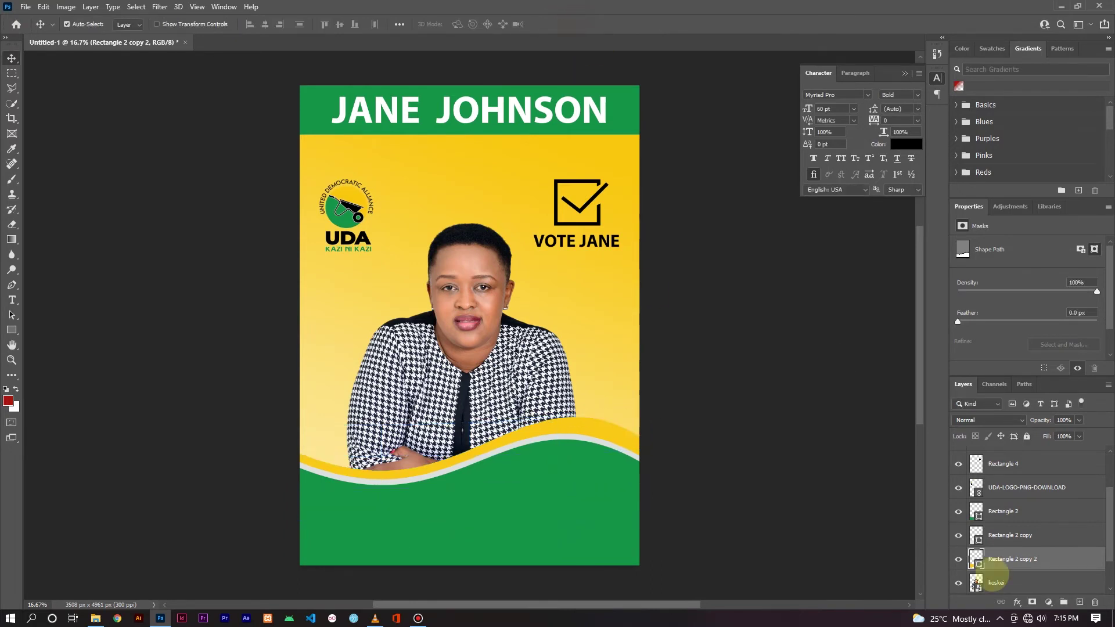
Step: Recolour the yellow wave to the bright yellow sampled near the logo (f8c80f)
double_click(976, 561)
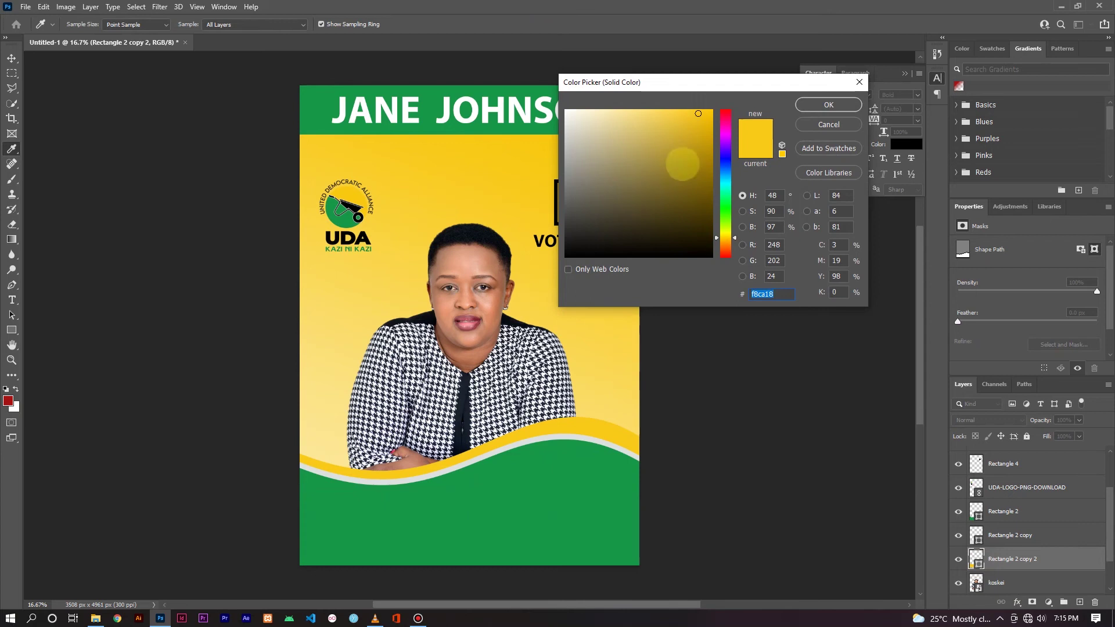
click(695, 152)
click(509, 147)
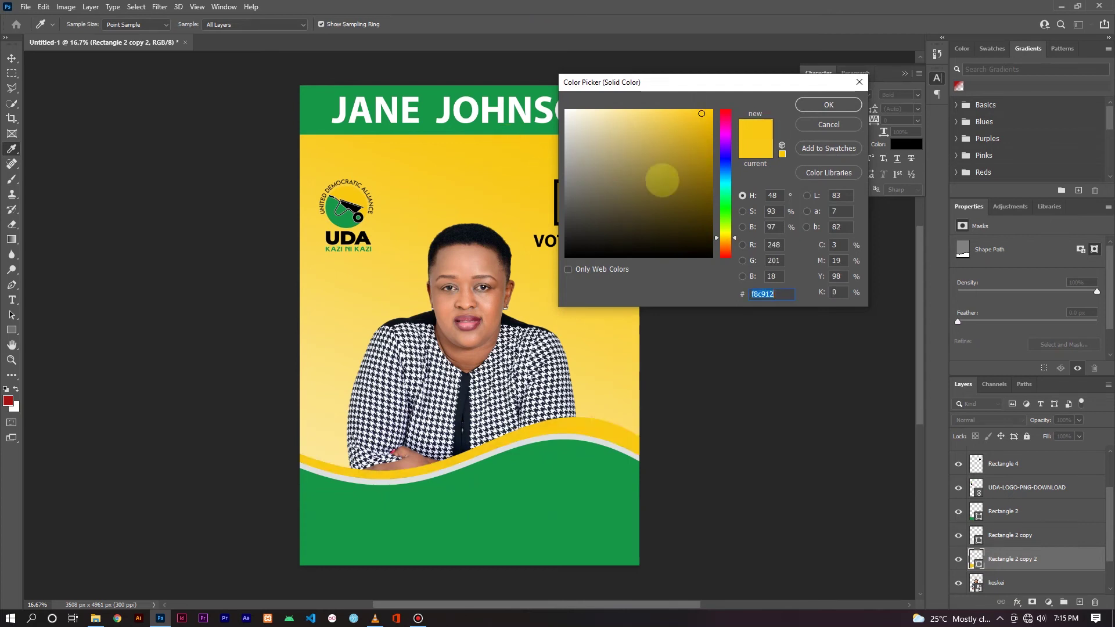
click(699, 146)
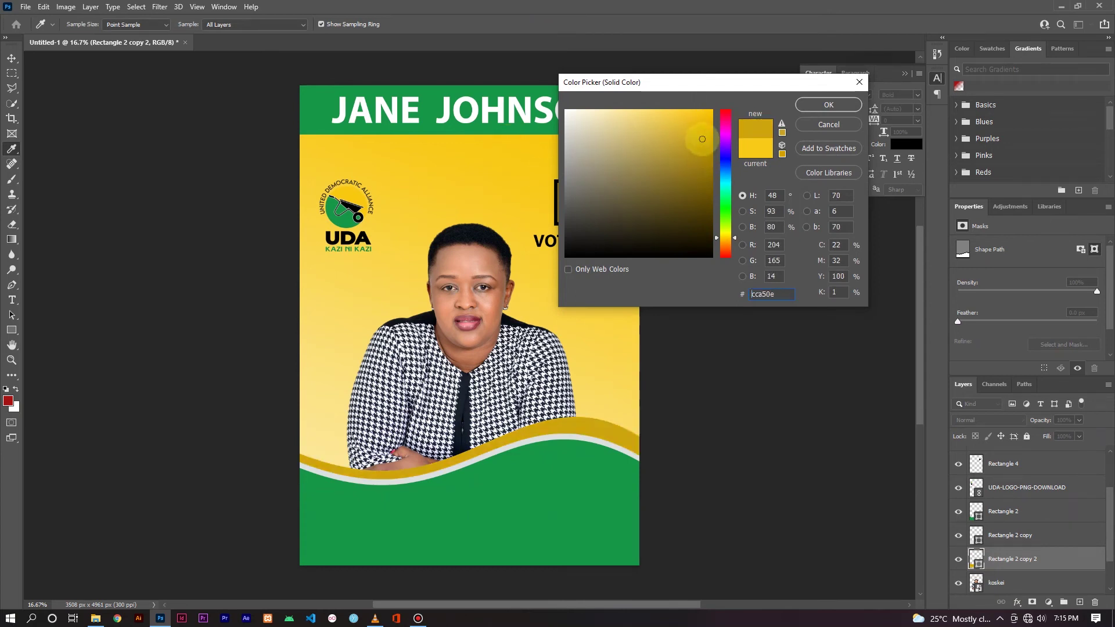
click(334, 175)
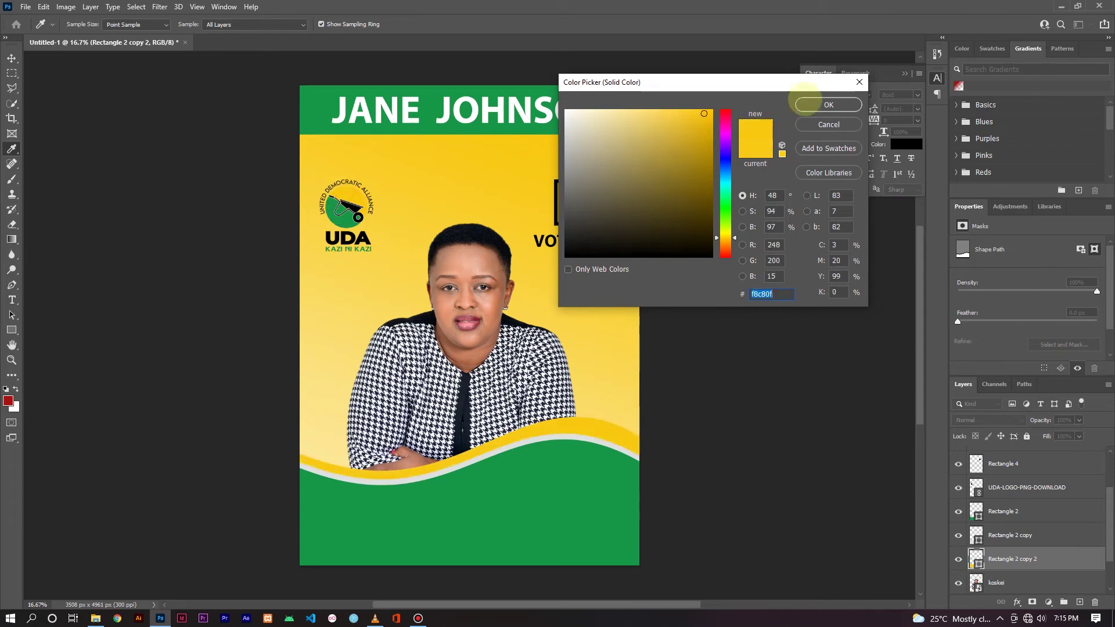
click(816, 103)
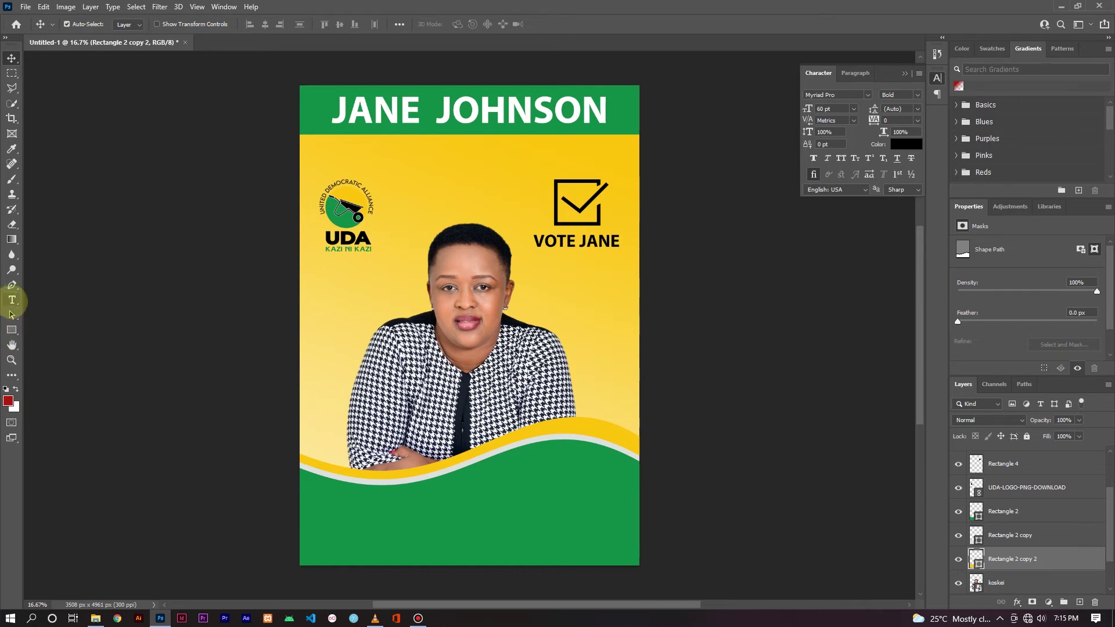
Step: Type the caption 'MP SHANZU CONSTITUENCY' on the poster
click(1006, 511)
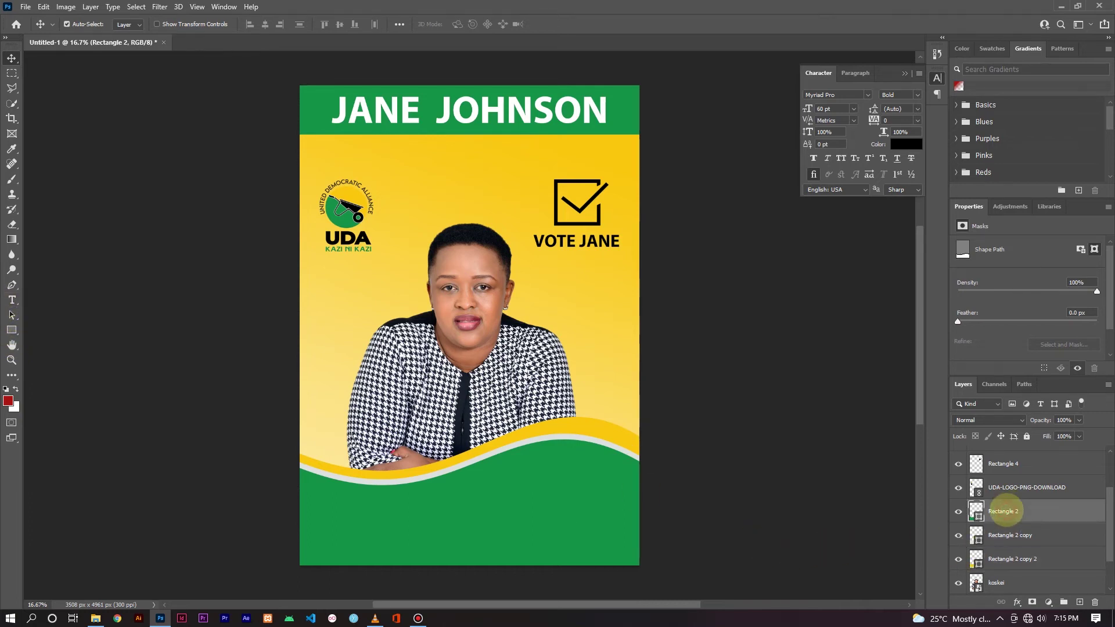
click(12, 299)
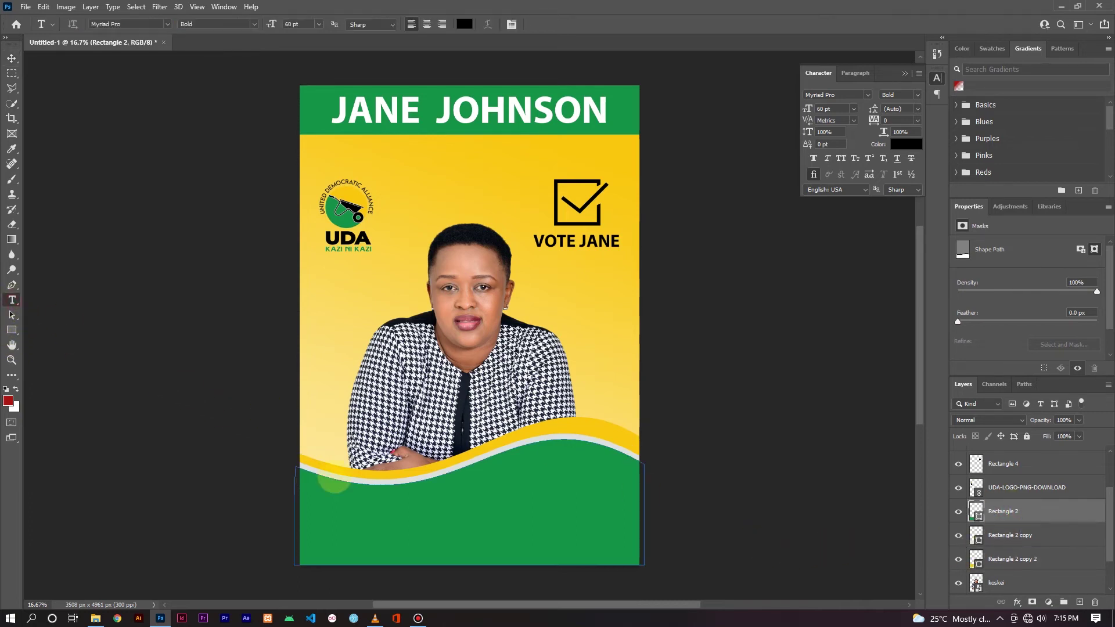
click(323, 401)
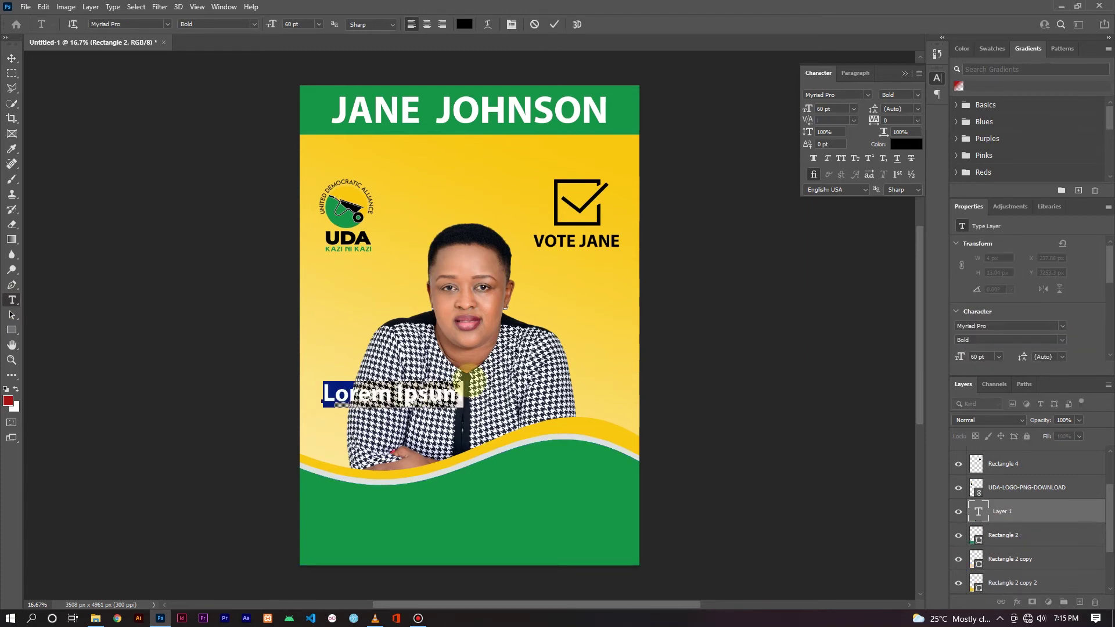
text(mp)
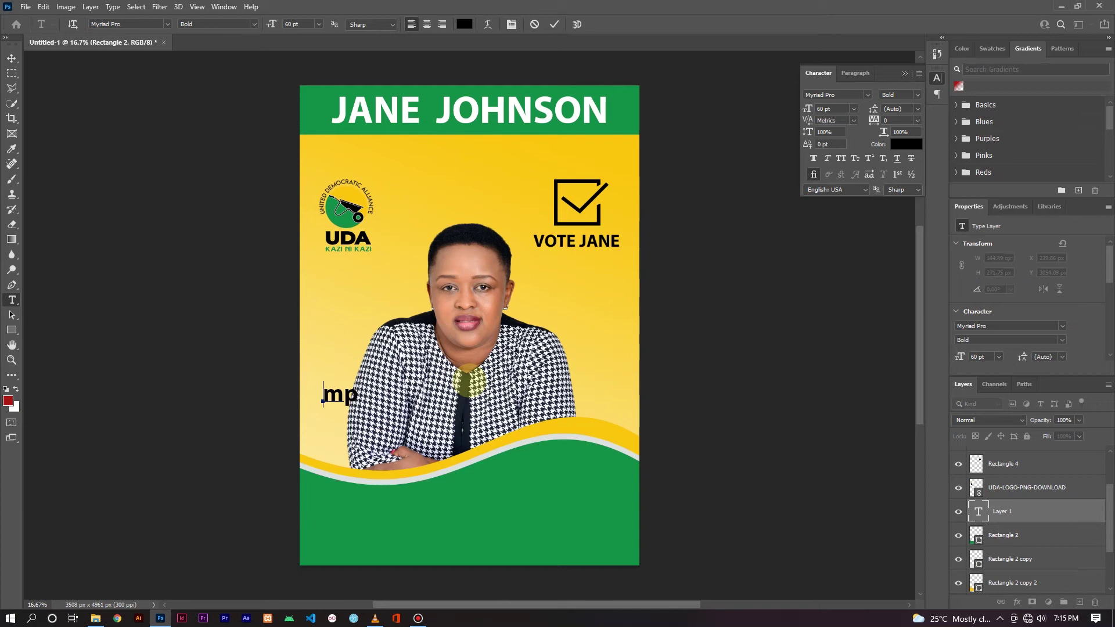
key(BackSpace)
key(BackSpace)
text(MP SHANZU)
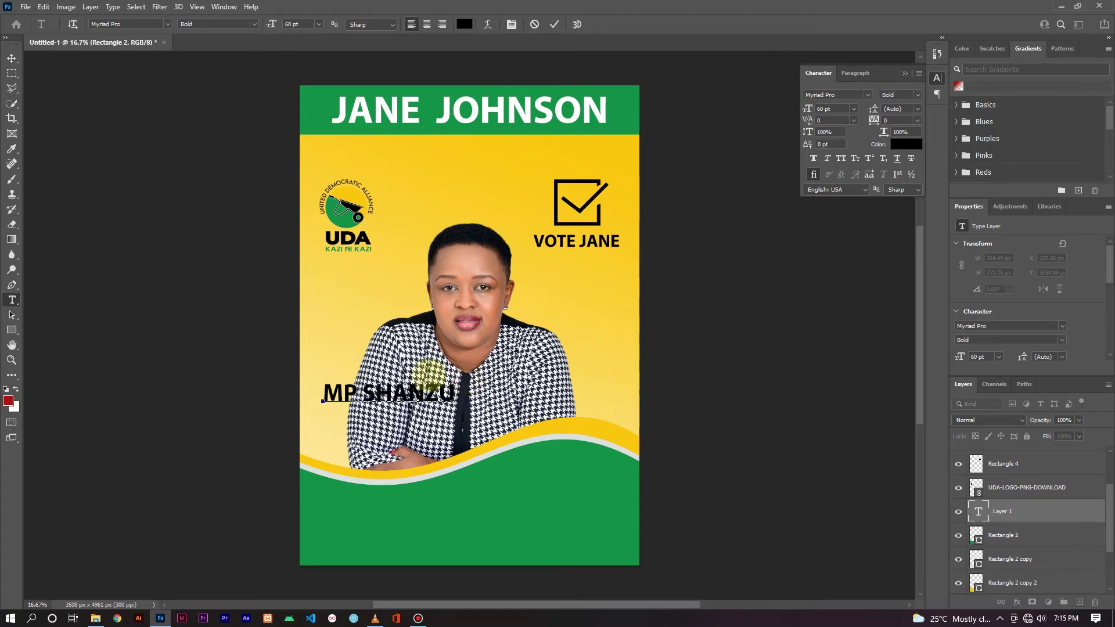
text( CONST)
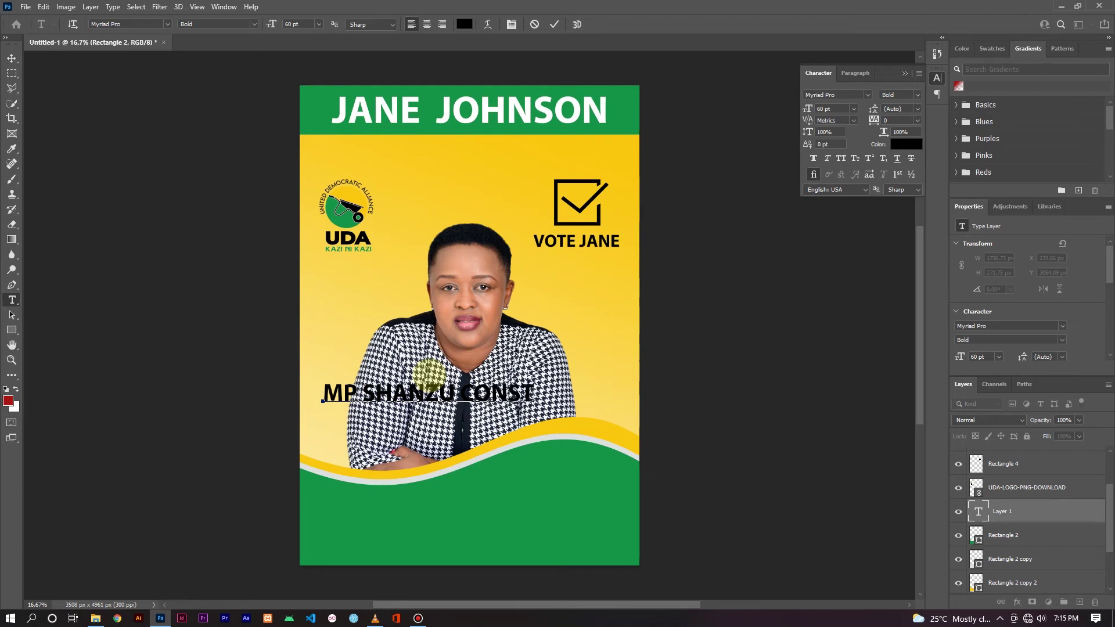
text(ITUEN)
key(BackSpace)
text(C)
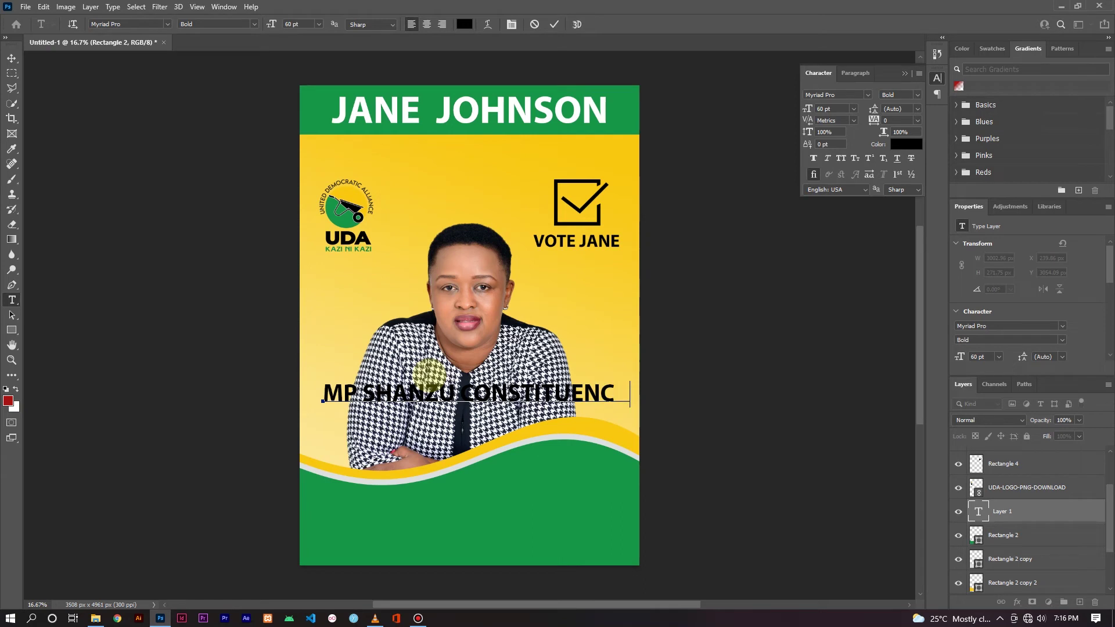
text(Y)
click(12, 58)
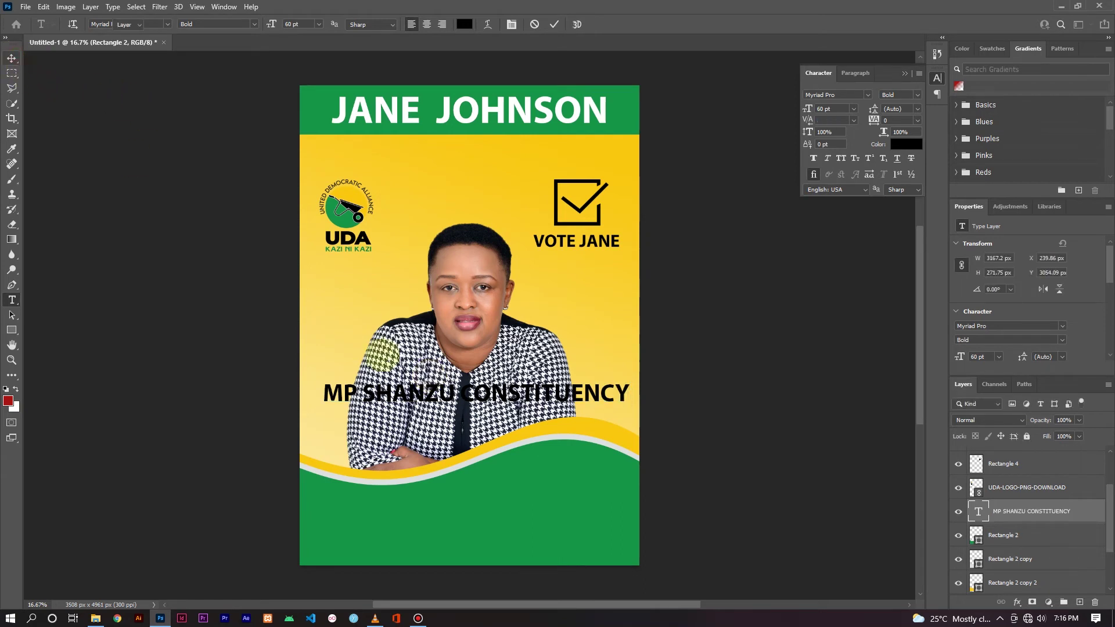
Step: Move the constituency caption onto the green footer and colour it light grey sampled from the wave stripe
drag(406, 395, 405, 511)
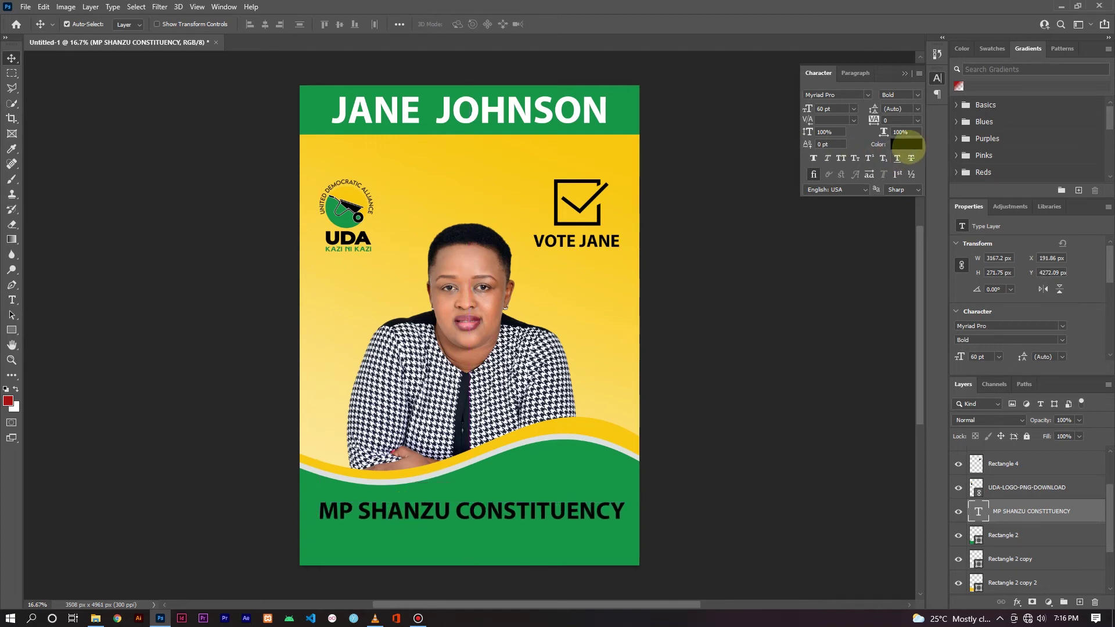
click(908, 145)
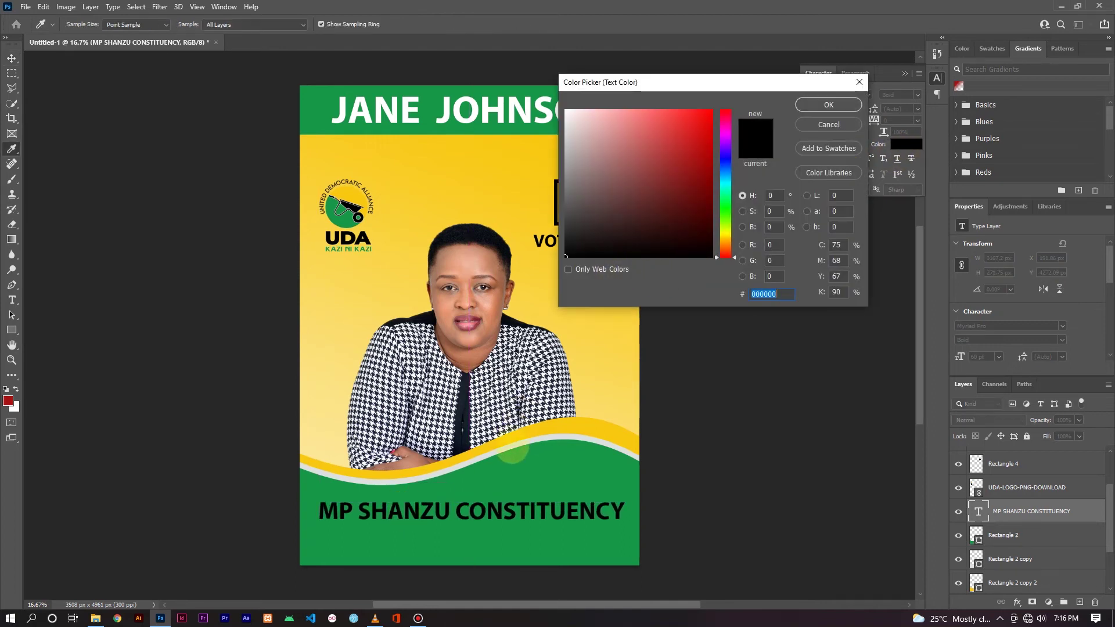
click(511, 448)
click(829, 105)
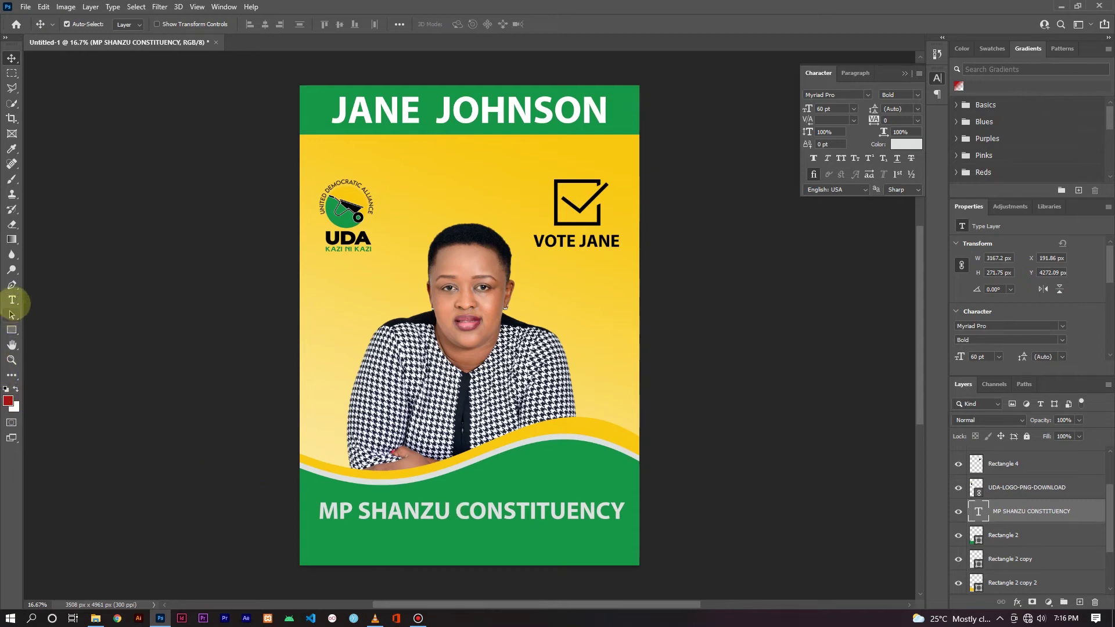
Step: Draw a light grey bar with no outline beneath the MP SHANZU CONSTITUENCY text
click(11, 329)
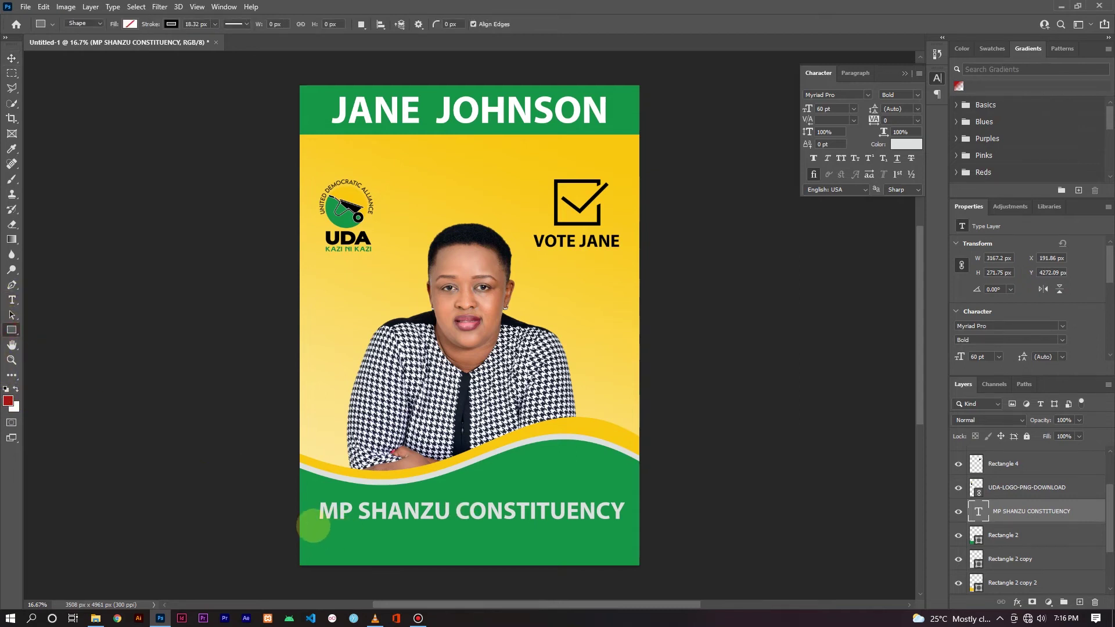
mouse_move(316, 523)
mouse_down()
mouse_move(414, 539)
mouse_move(620, 541)
mouse_up()
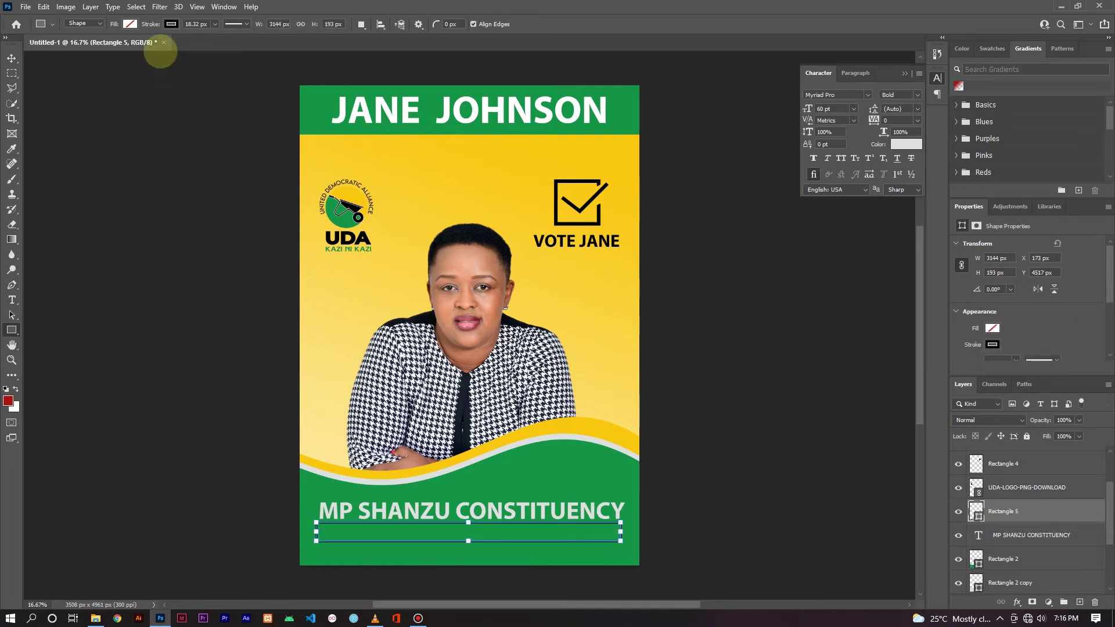
click(171, 24)
click(103, 46)
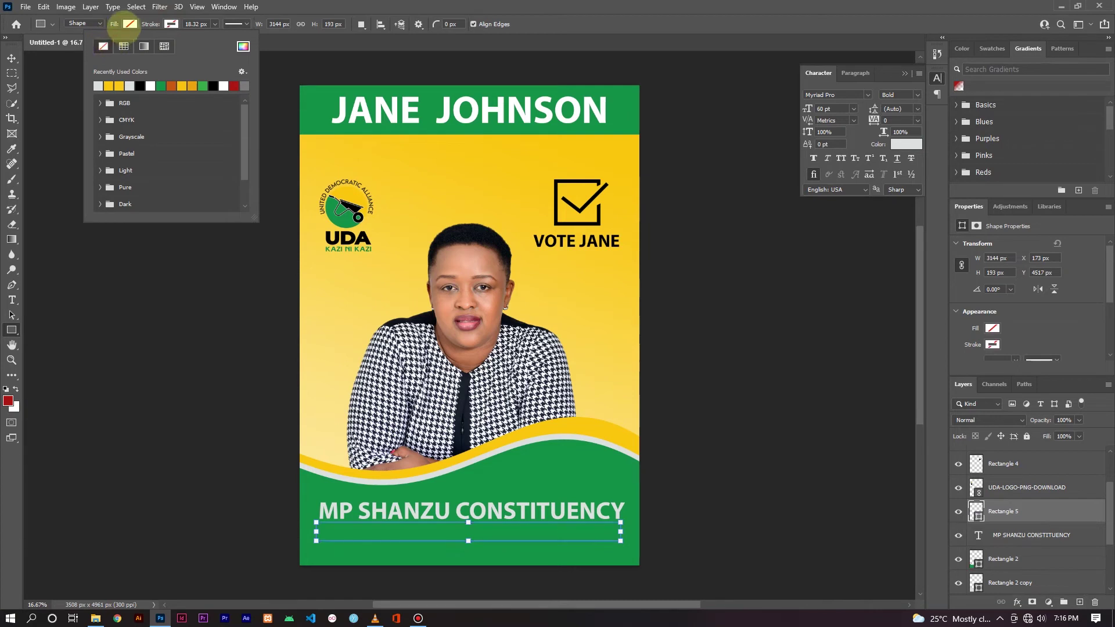
click(129, 23)
click(56, 86)
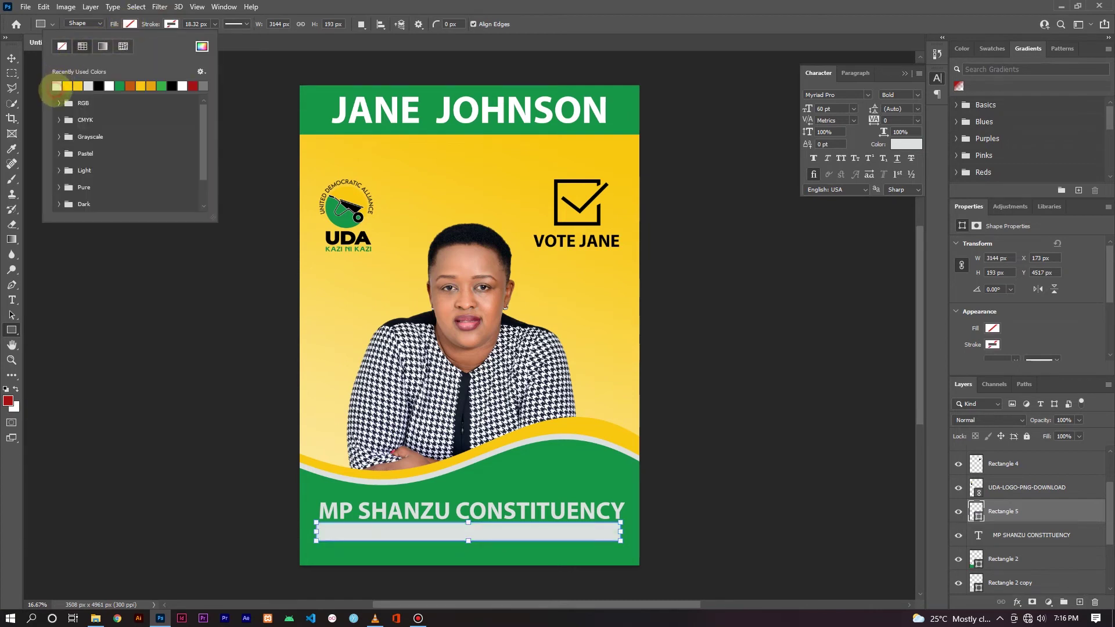
click(129, 23)
Step: Start a new text box on the poster with the Type tool
click(11, 58)
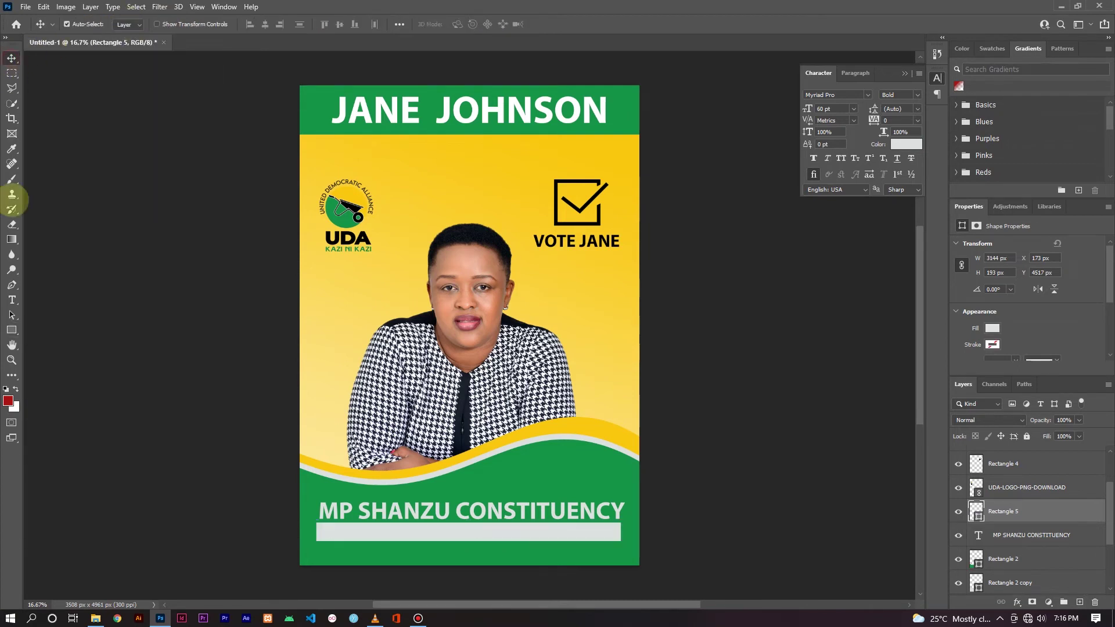
click(12, 300)
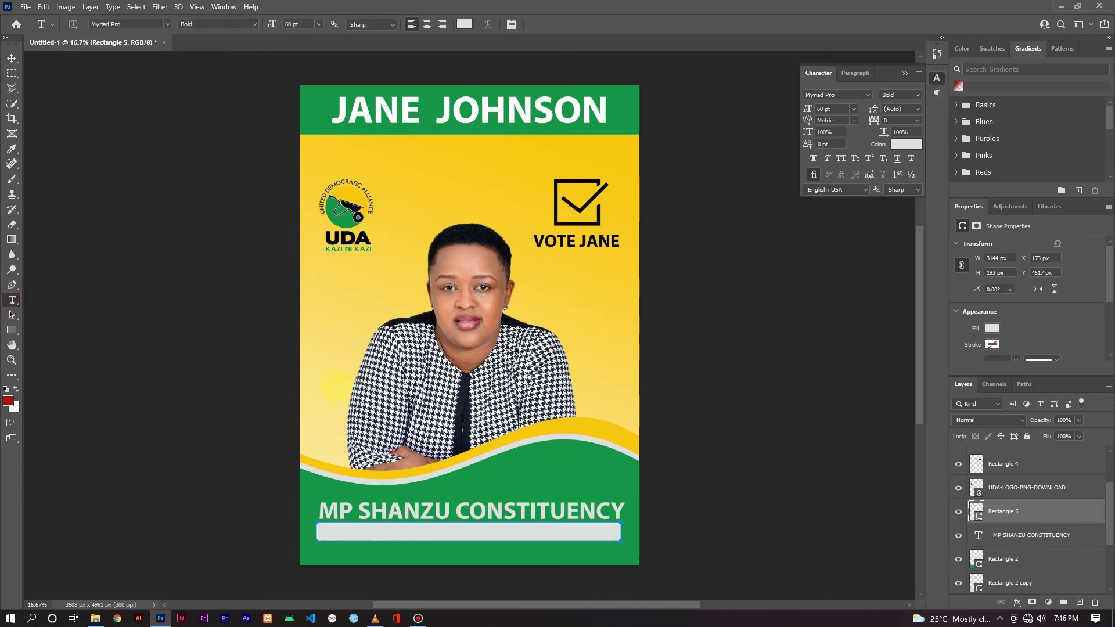
click(335, 388)
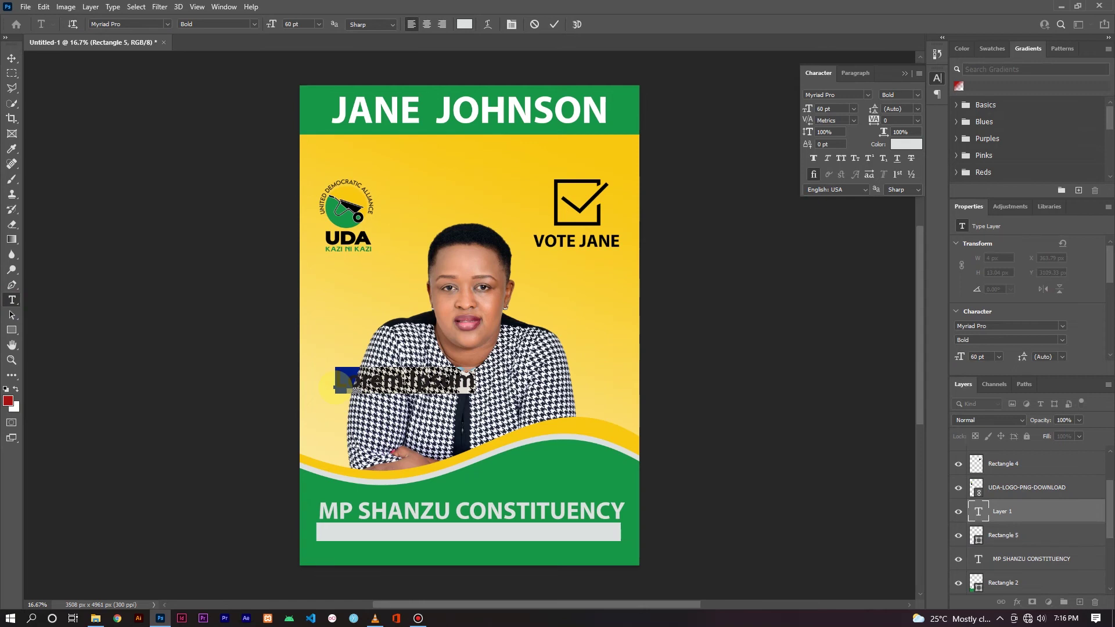
Step: Replace the placeholder with the slogan 'For better housing and infrastructure' and commit it
key(BackSpace)
text(FOR)
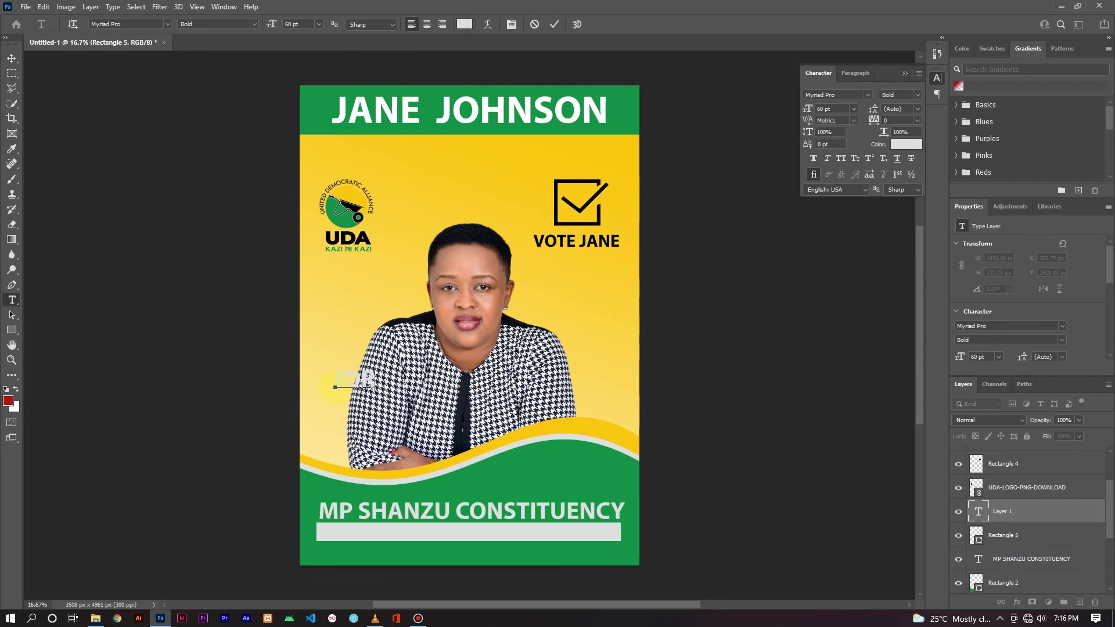
key(BackSpace)
key(BackSpace)
key(BackSpace)
text(For better fious)
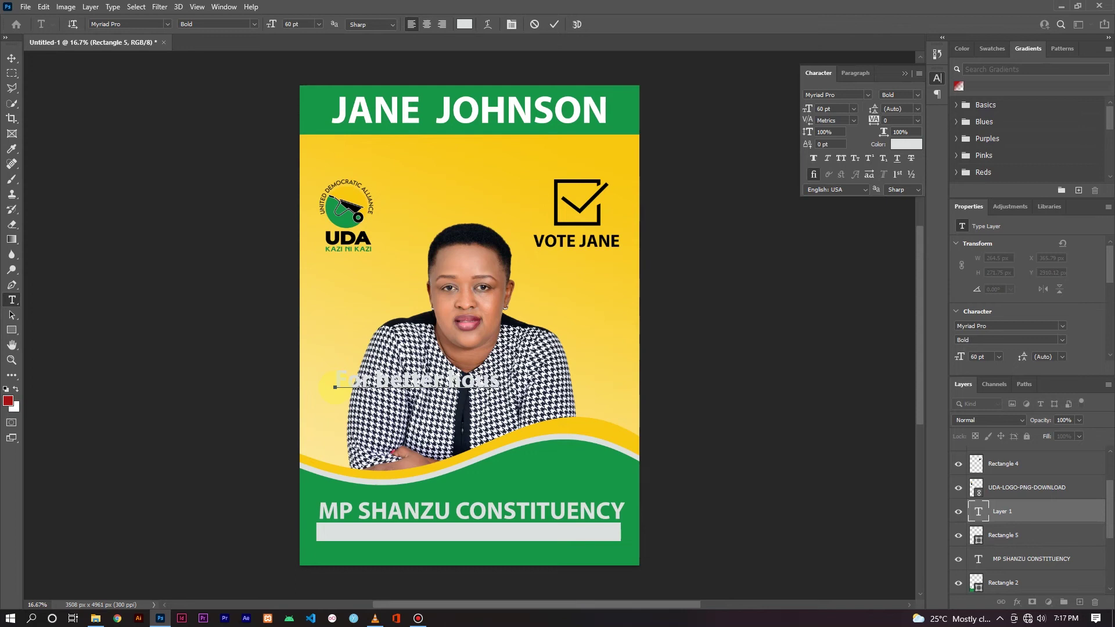
text(ing and)
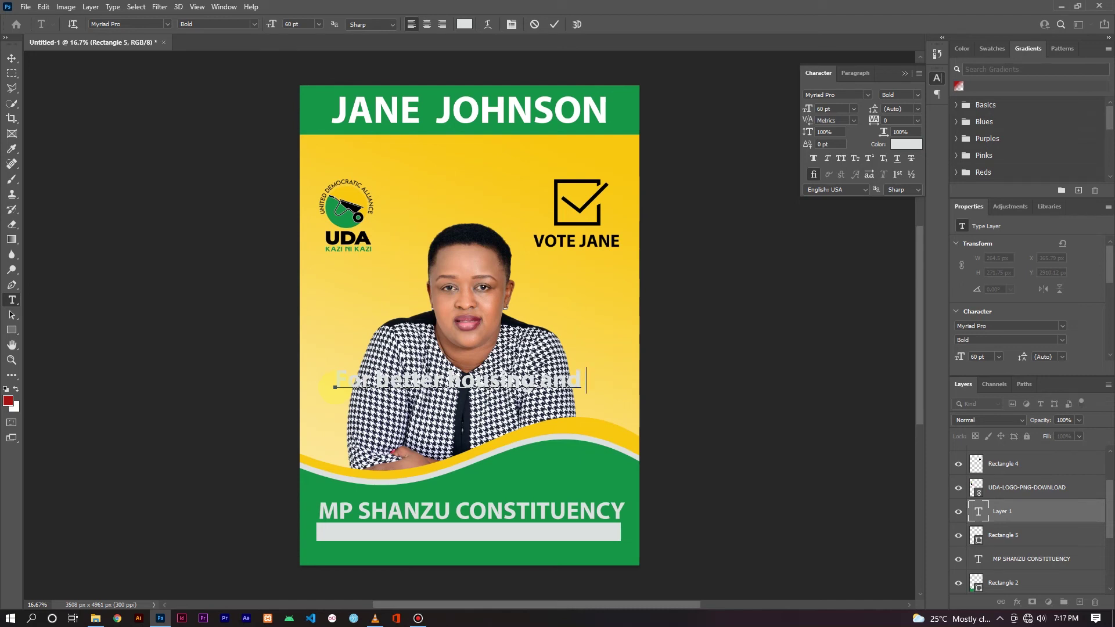
text( infra)
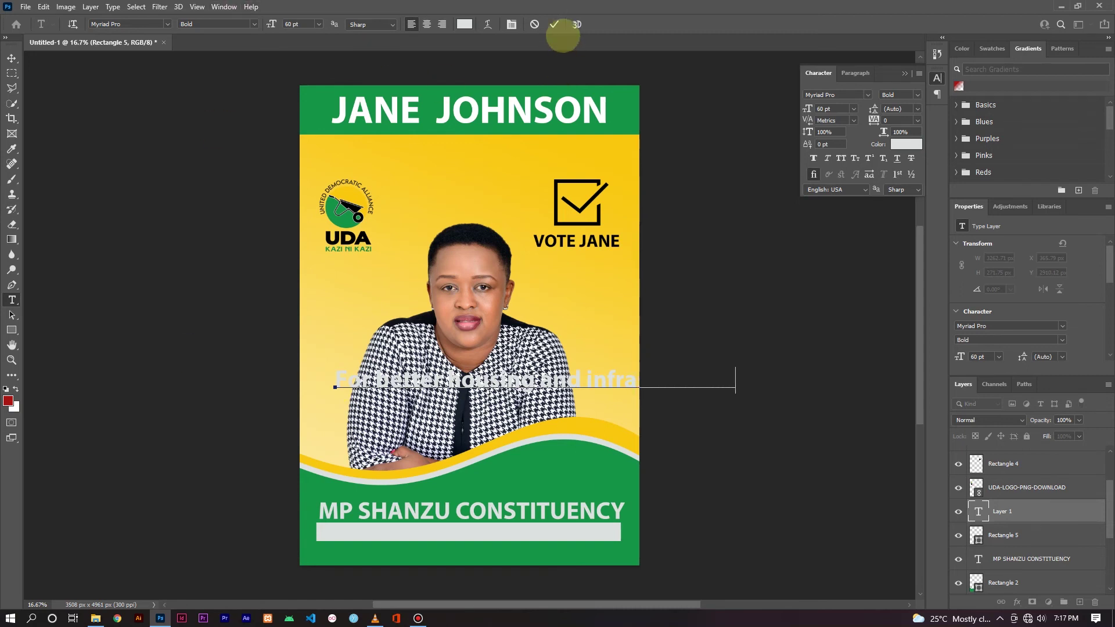
click(553, 24)
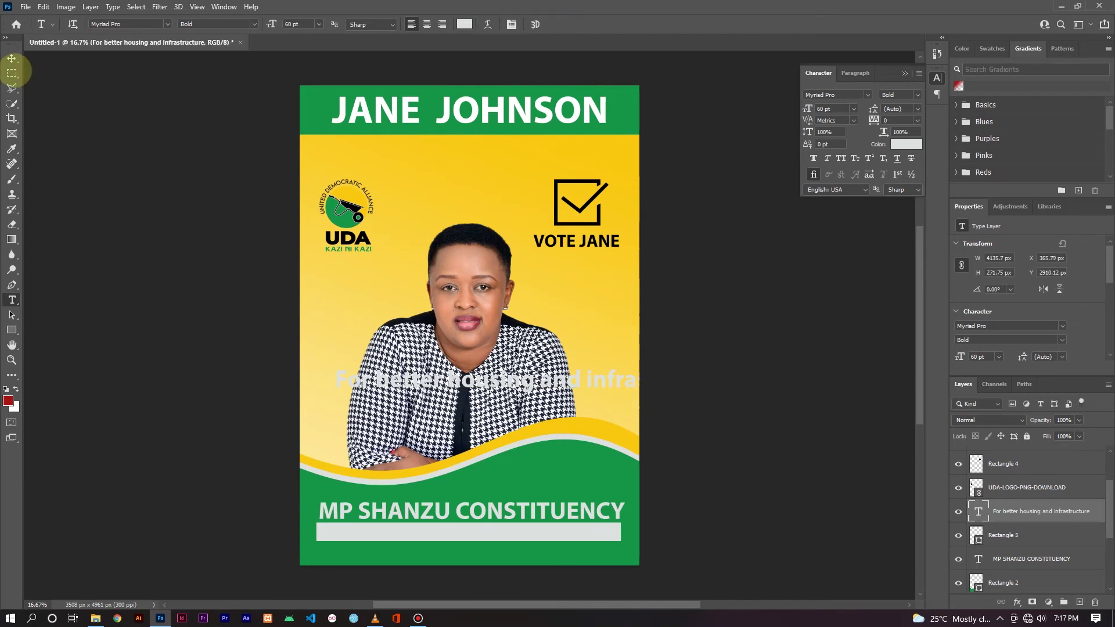
Step: Set the slogan's text colour to black (000000)
click(11, 58)
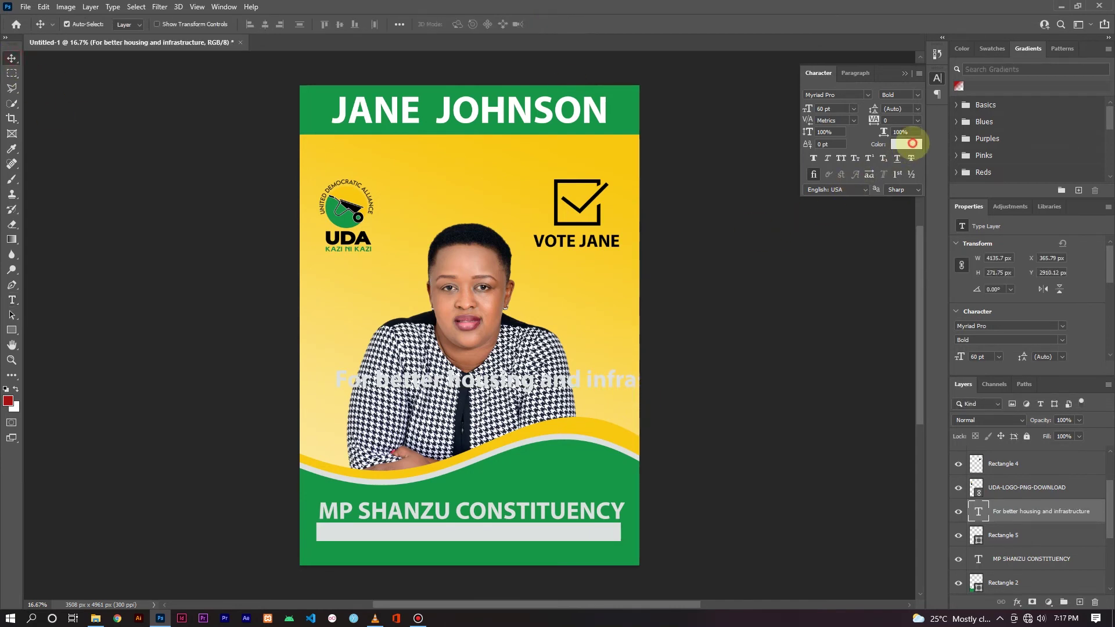
click(910, 144)
text(000000)
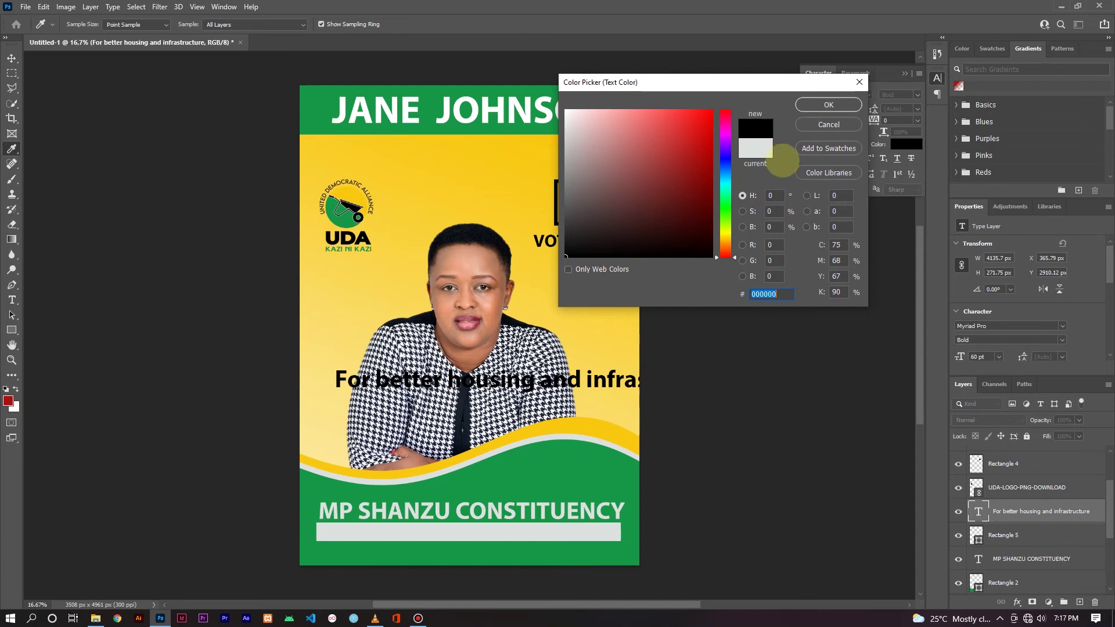
click(828, 104)
Step: Move the slogan onto the grey bar and scale it down to about 64%
drag(455, 385, 463, 533)
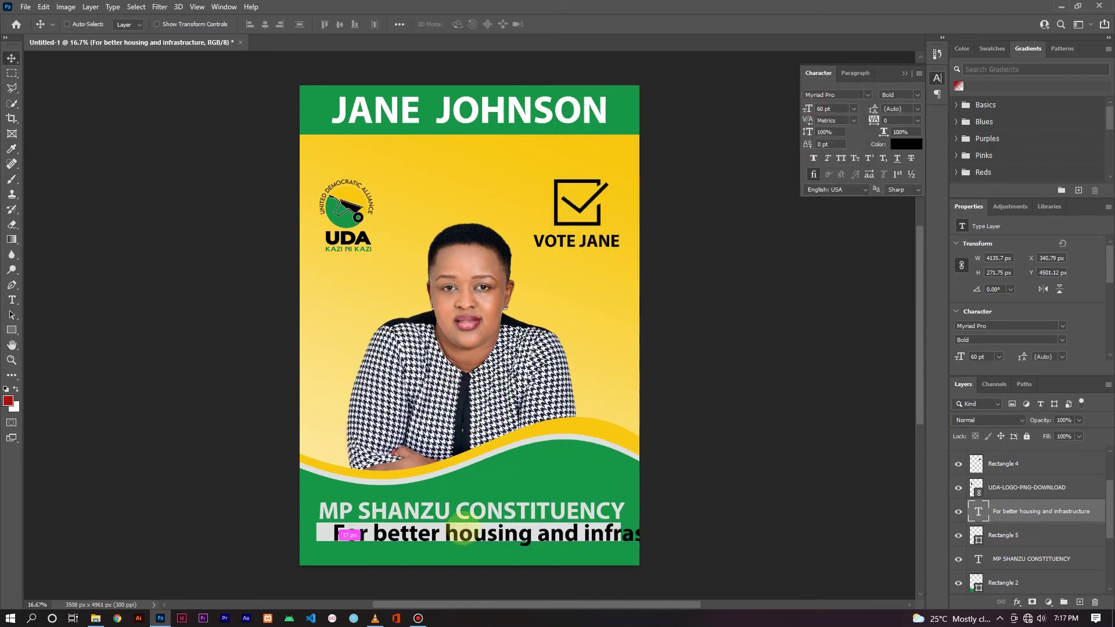
key(ctrl+t)
drag(733, 547, 591, 545)
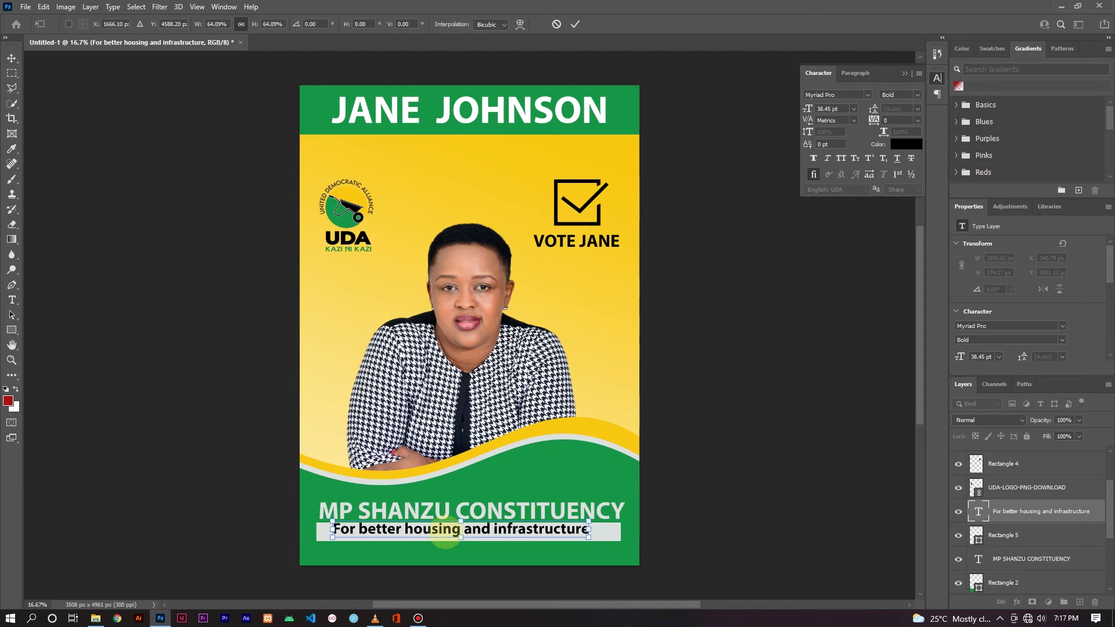
drag(445, 535, 445, 538)
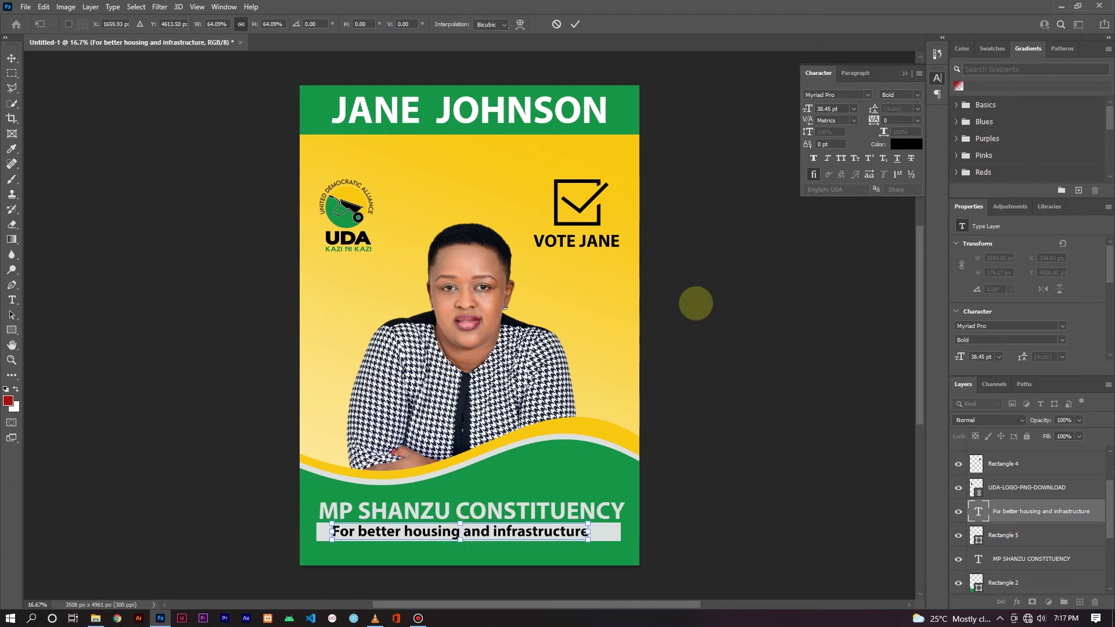
Step: Apply the resize, nudge the slogan right and down, and set its font to Caveat Brush
click(575, 23)
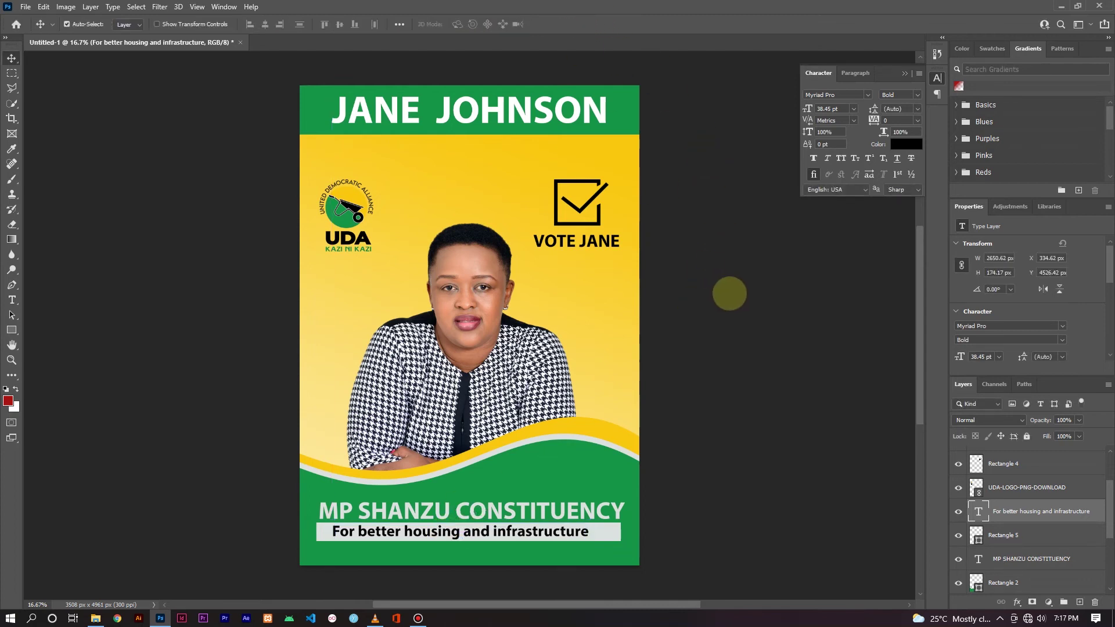
key(Right)
key(Right)
key(Right)
key(Right)
key(Right)
key(Right)
key(Right)
key(Down)
click(992, 327)
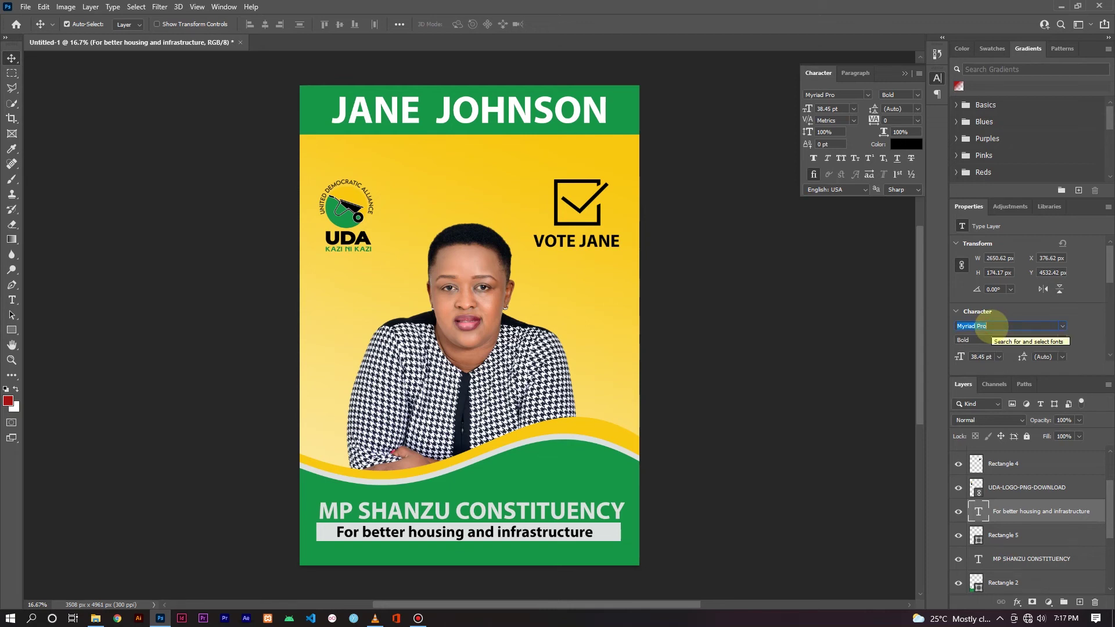
text(brus)
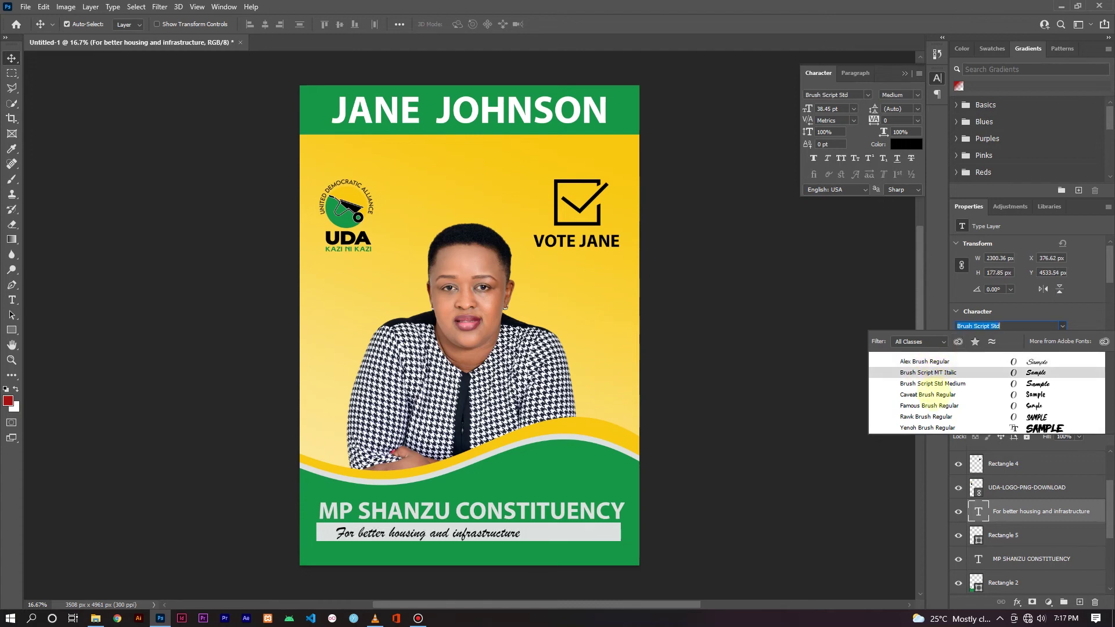
key(Down)
key(Down)
key(Down)
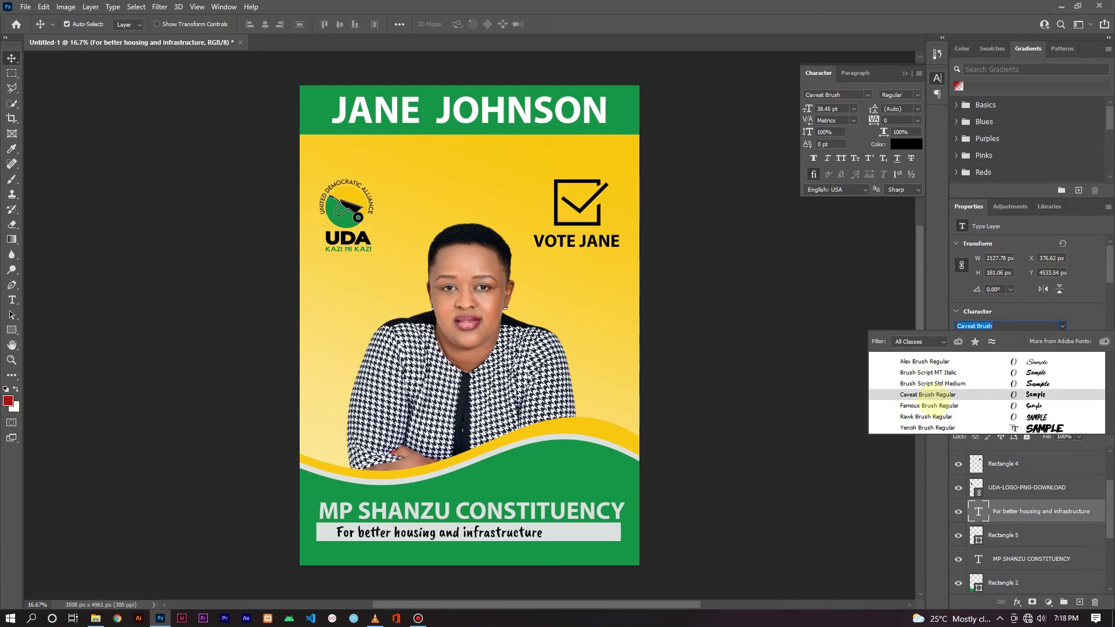
click(929, 395)
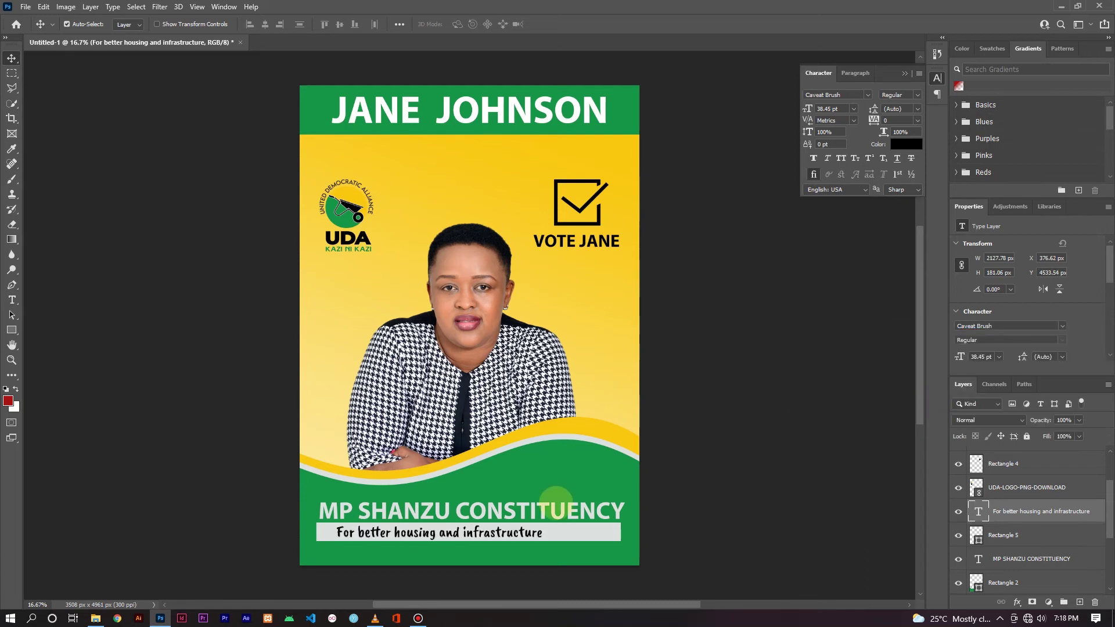
Step: Stretch the slogan slightly wider and set its letter tracking to 50
key(ctrl+t)
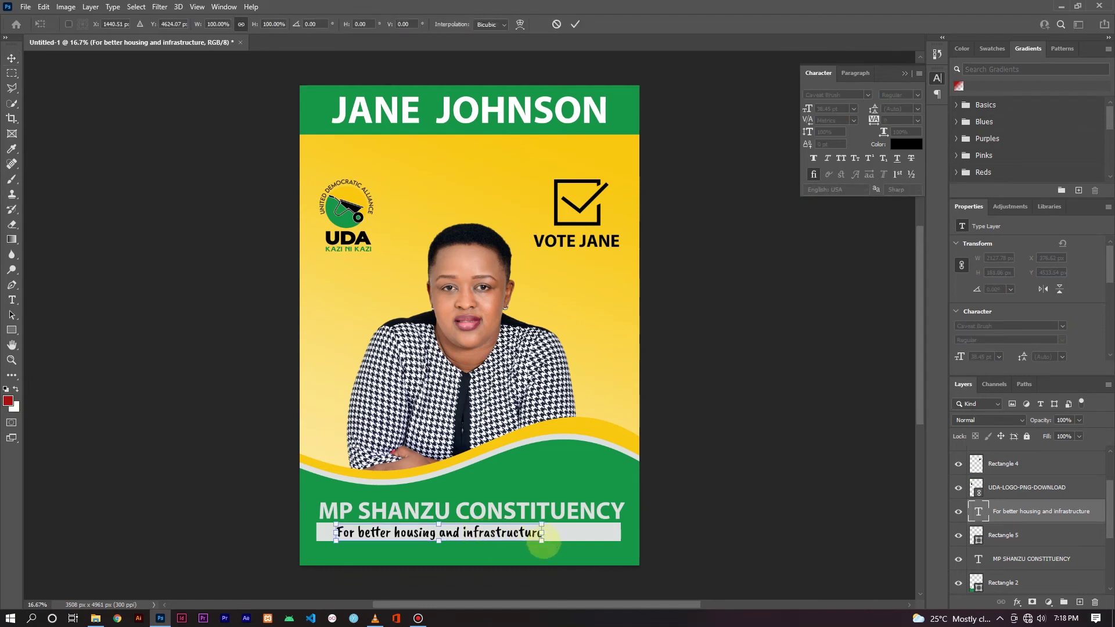
drag(544, 544, 554, 542)
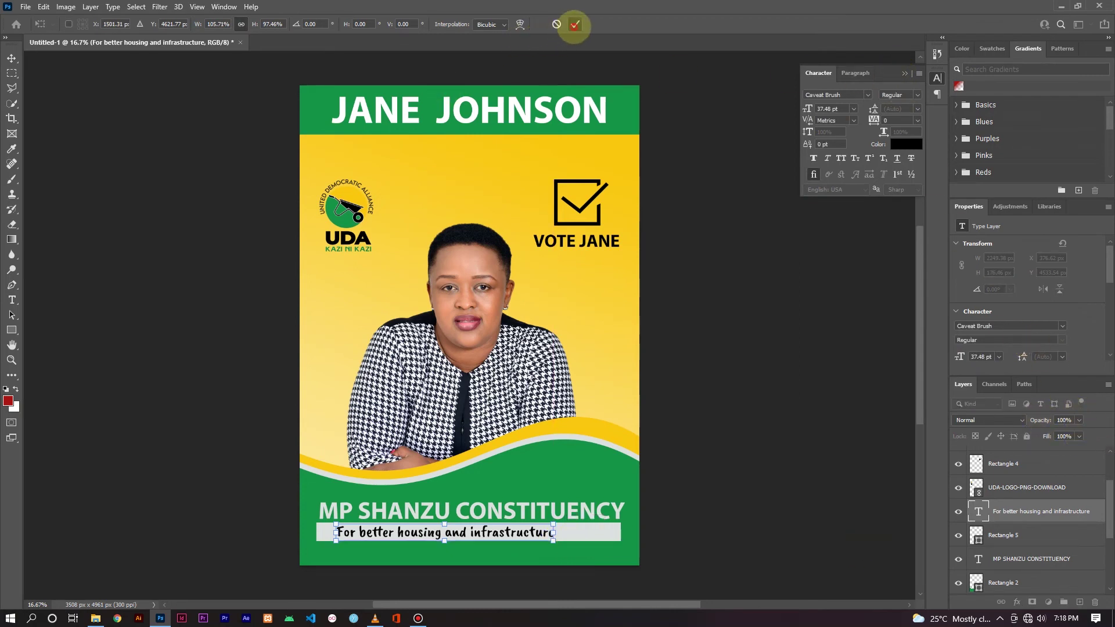
click(574, 24)
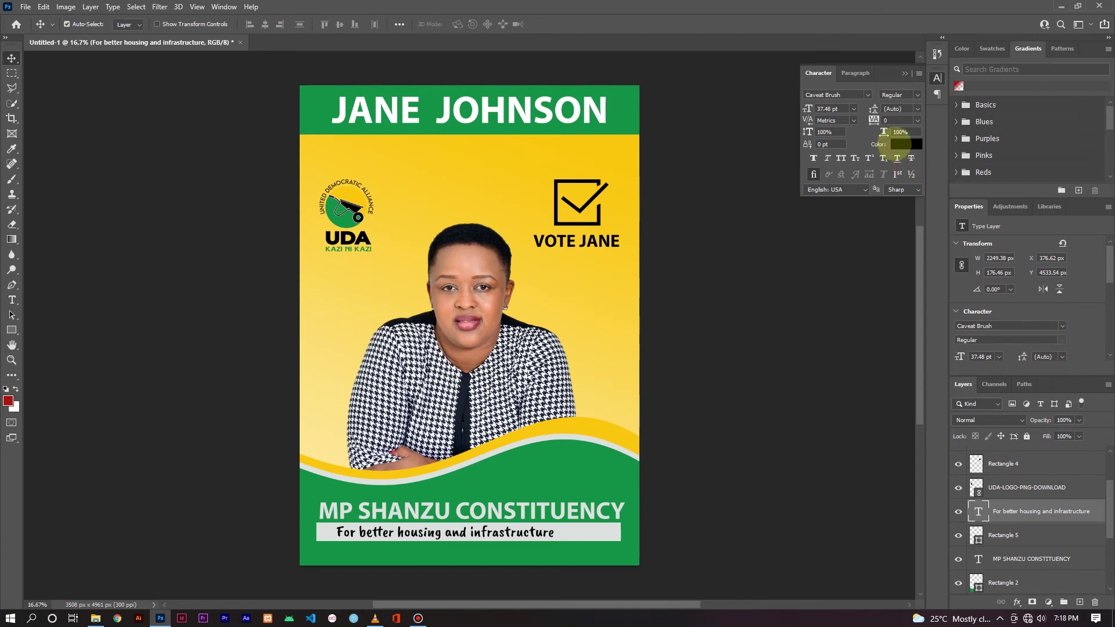
click(918, 120)
click(900, 248)
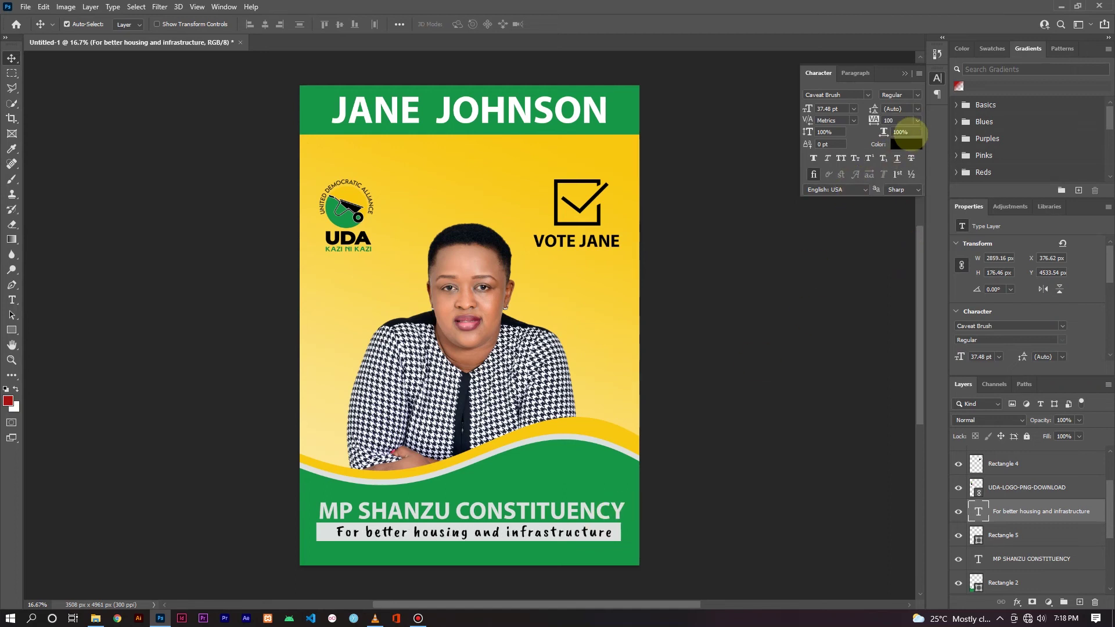
click(918, 120)
click(900, 231)
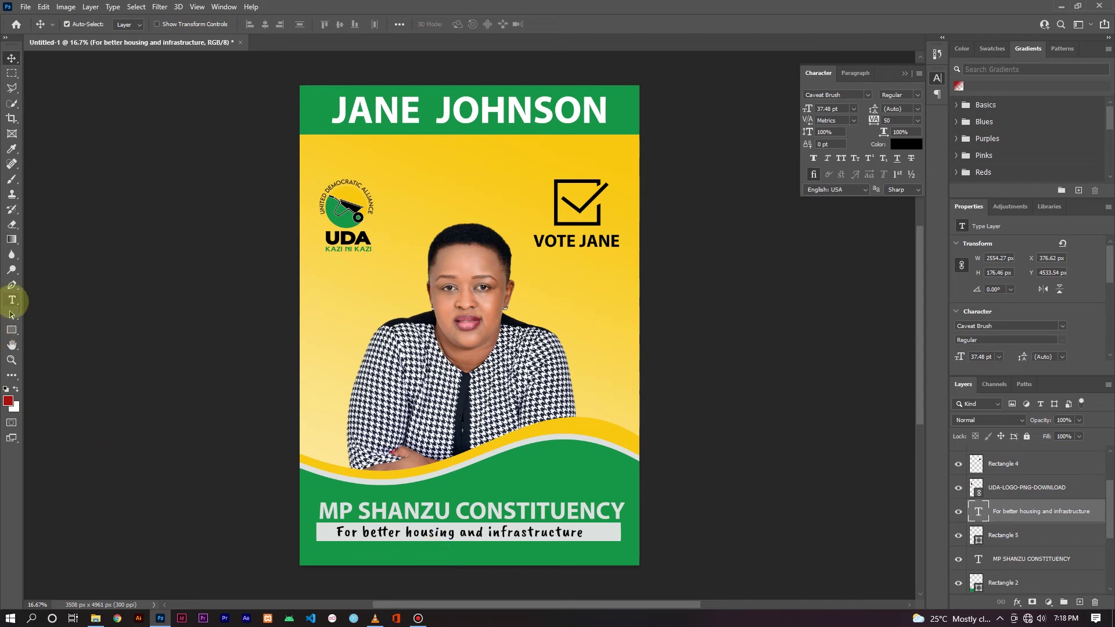
Step: Give the thin bottom-left footer line a yellow stroke from the recently used colours
click(12, 329)
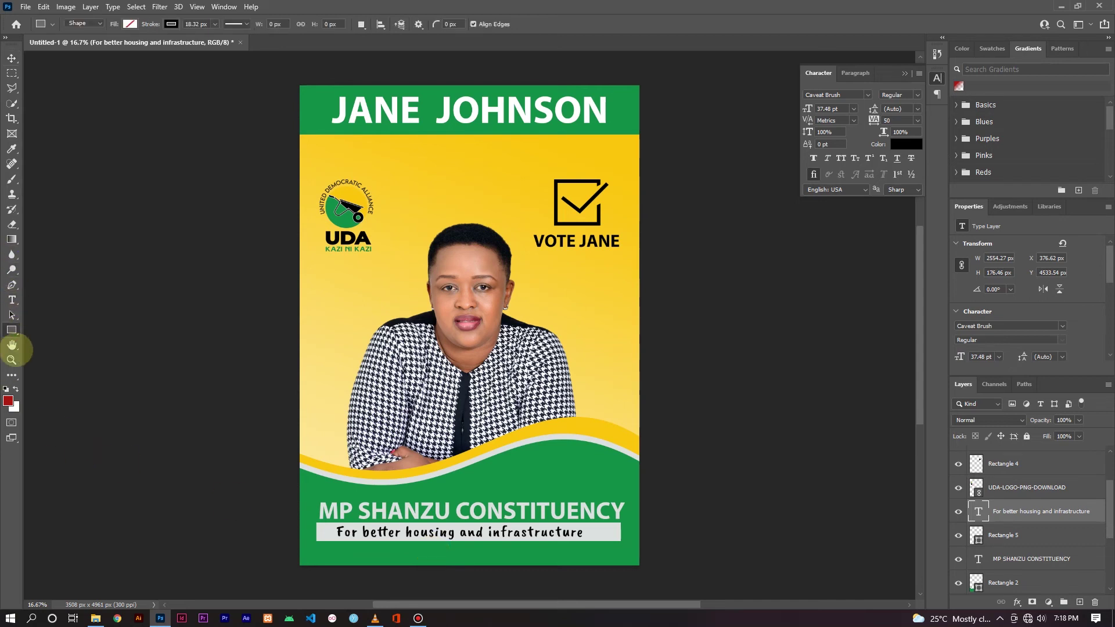
click(12, 284)
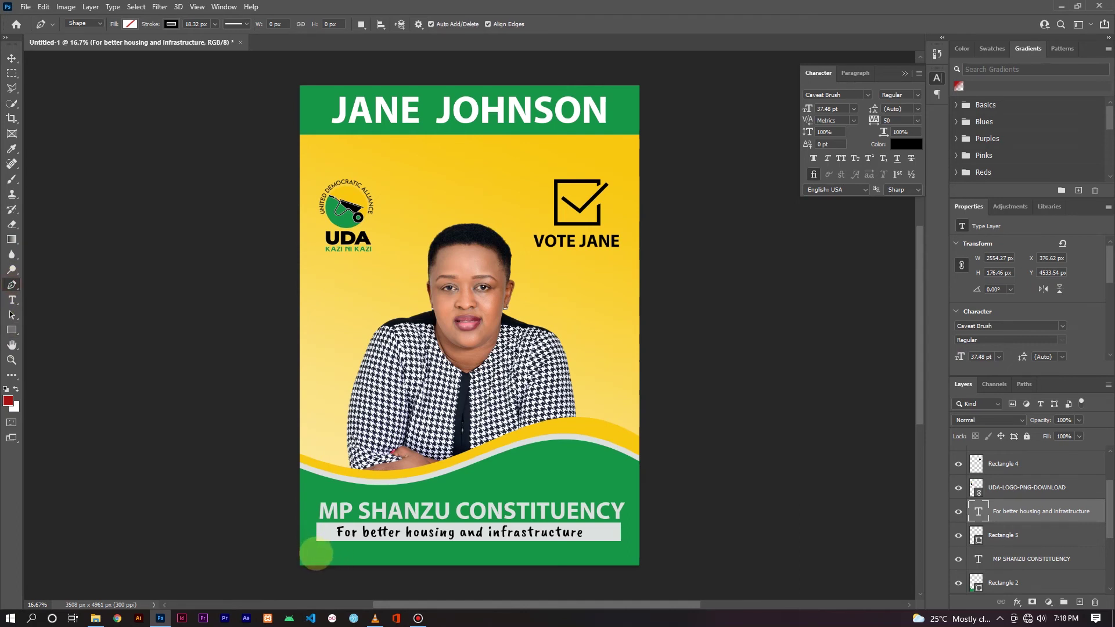
click(316, 553)
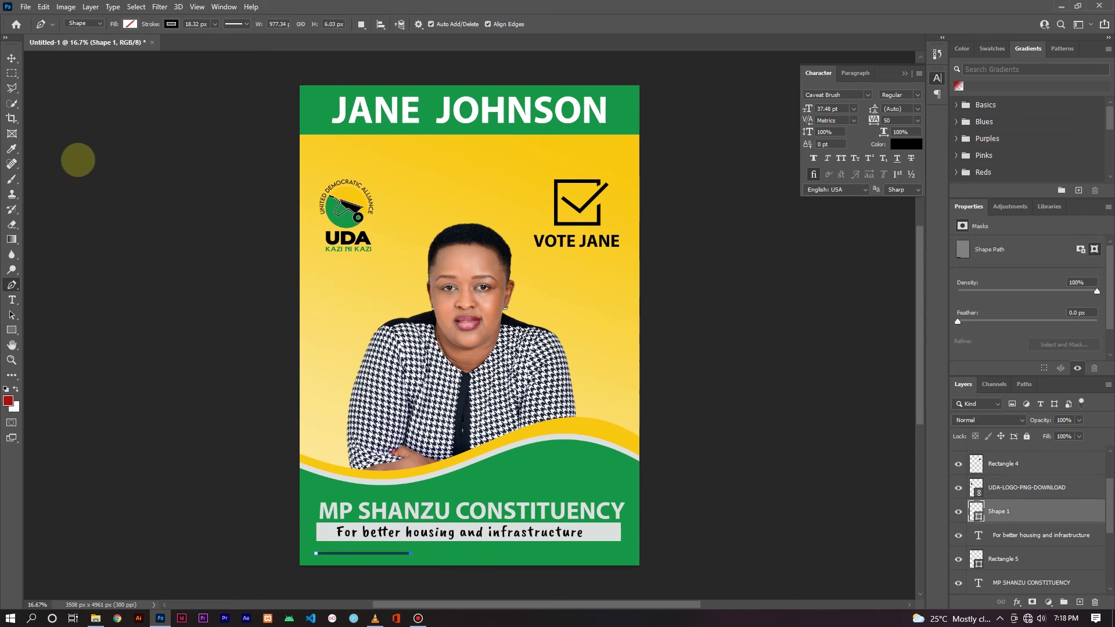
click(171, 24)
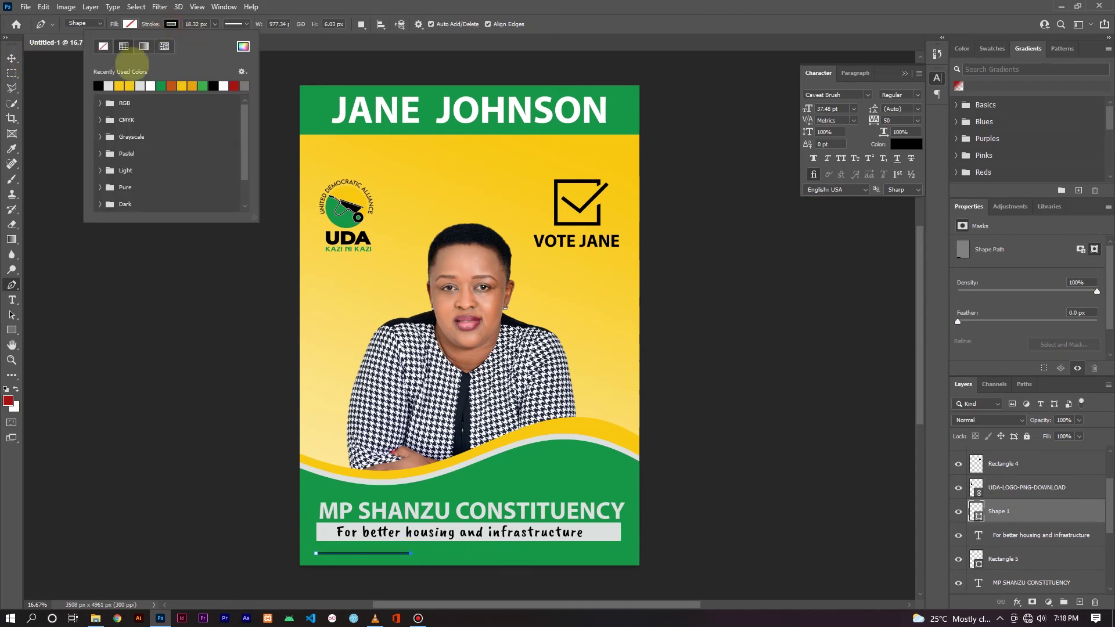
click(97, 86)
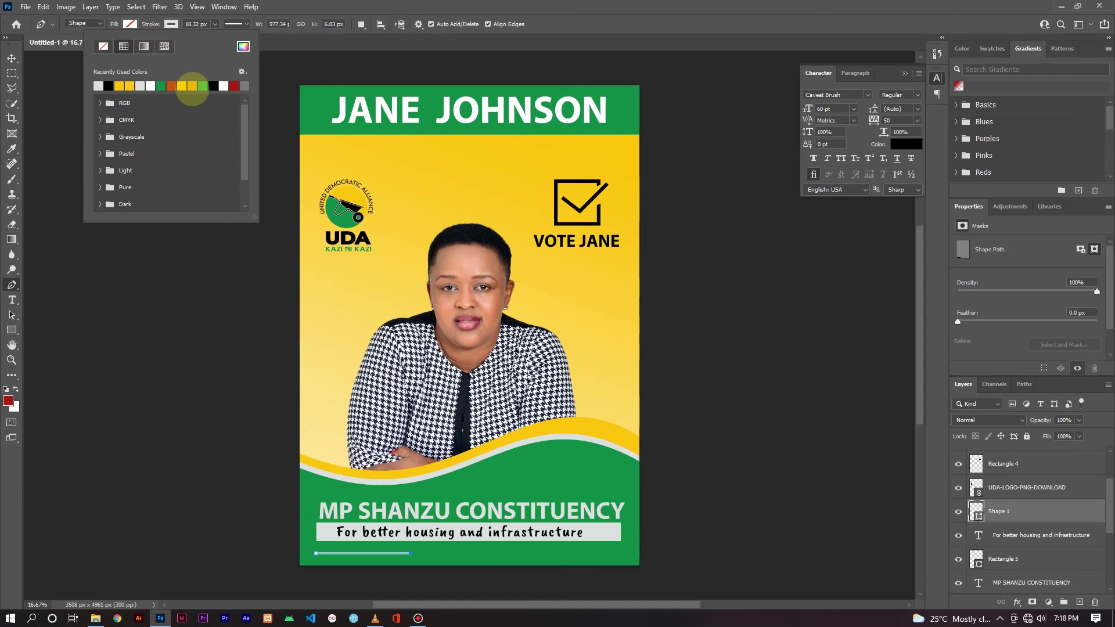
click(119, 86)
click(170, 24)
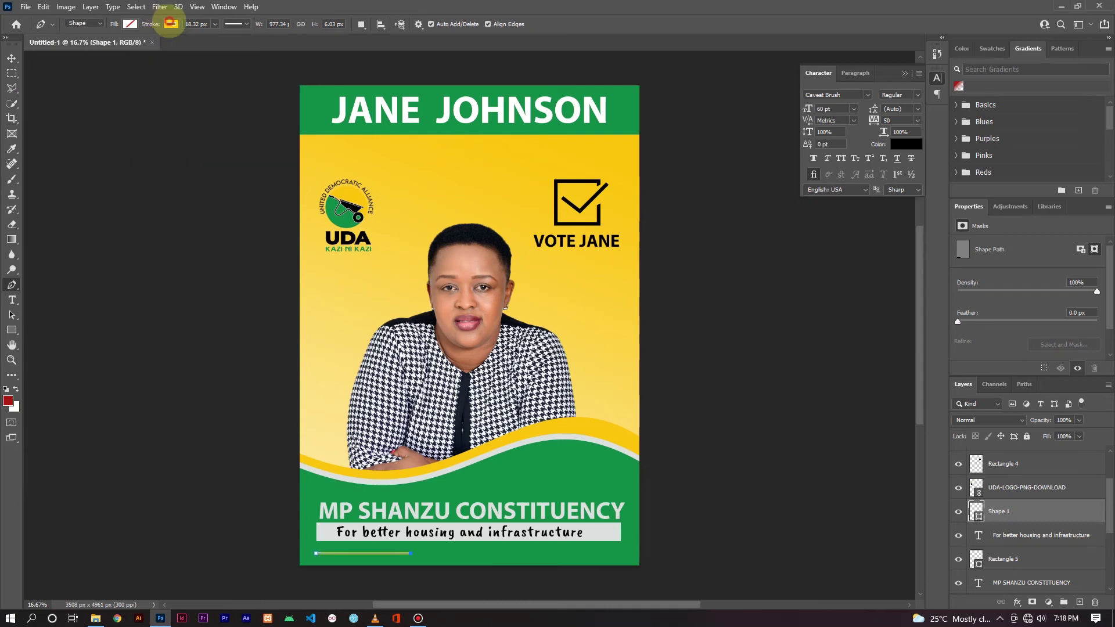
Step: Duplicate the yellow line onto the right side of the footer
click(12, 58)
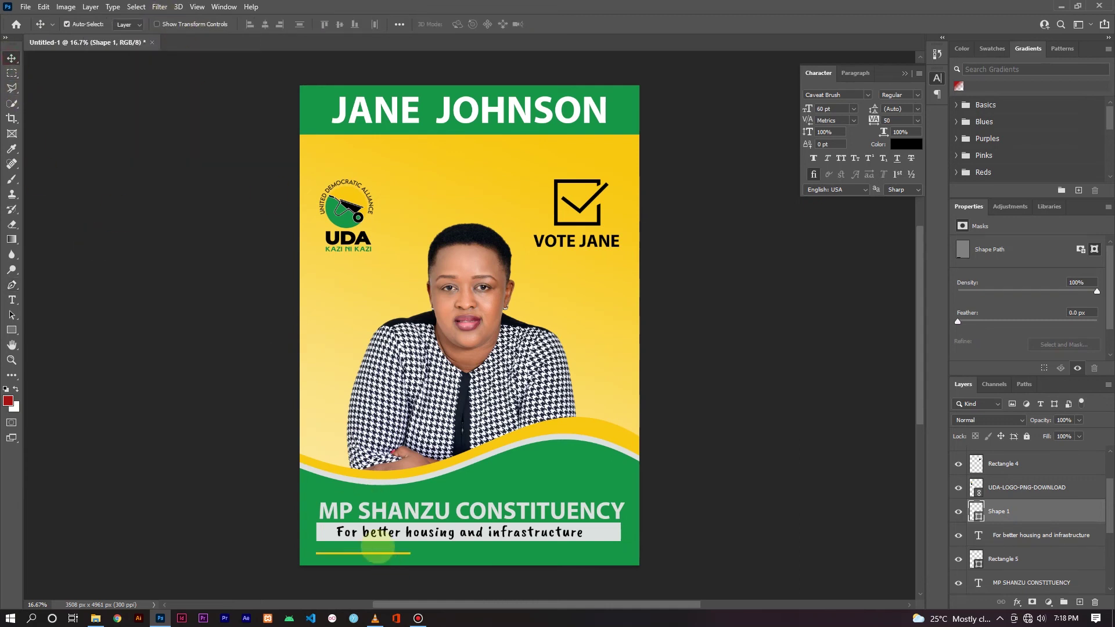
drag(382, 556, 431, 559)
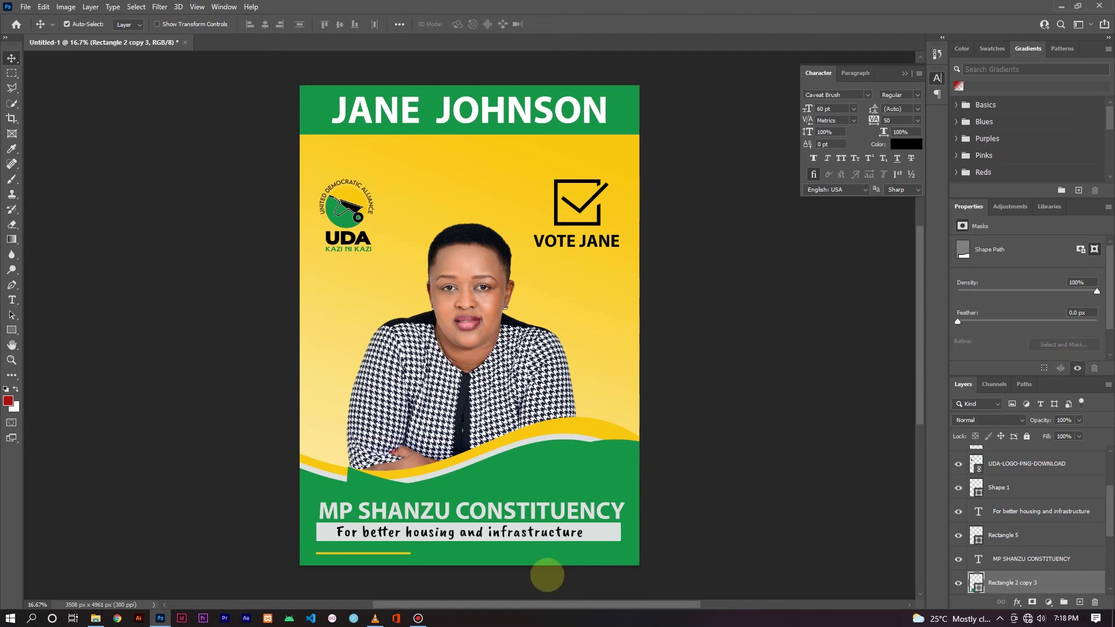
click(397, 554)
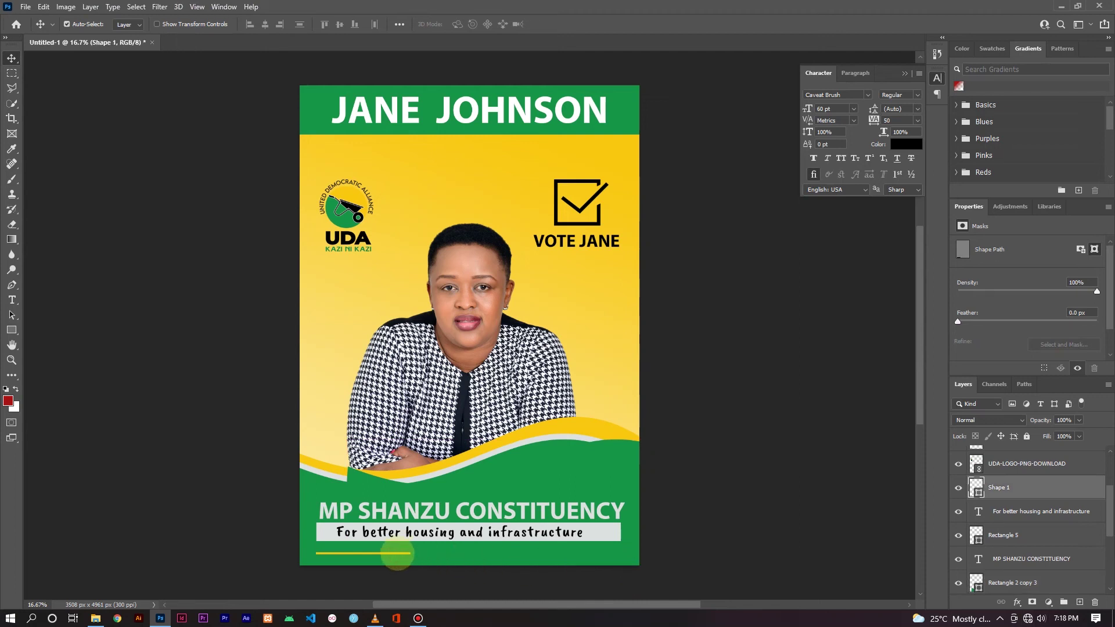
drag(398, 553, 598, 554)
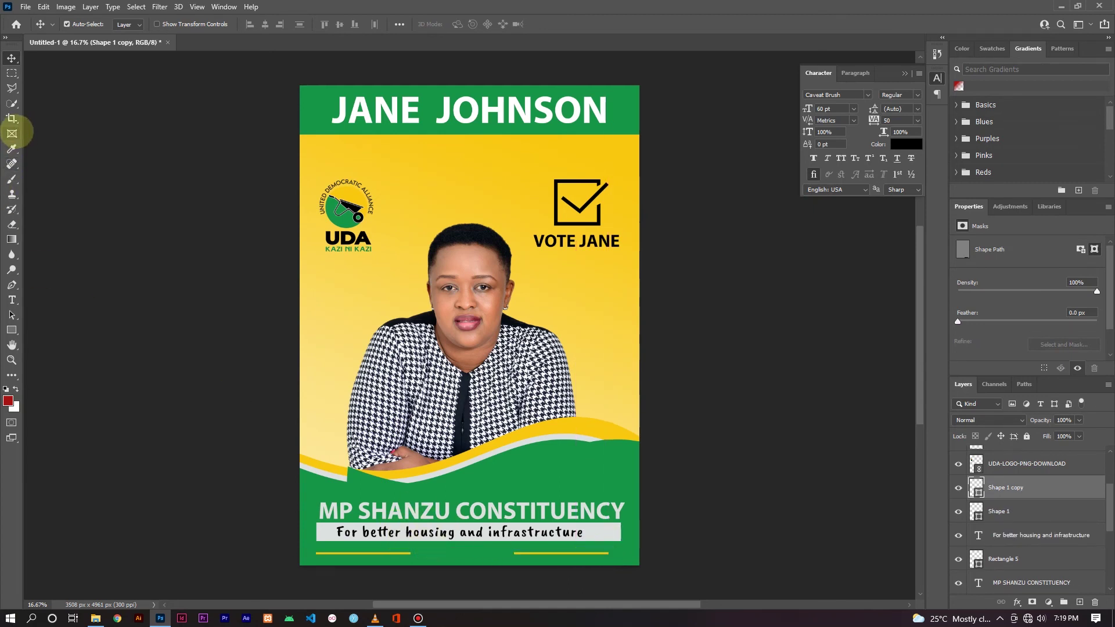
click(11, 300)
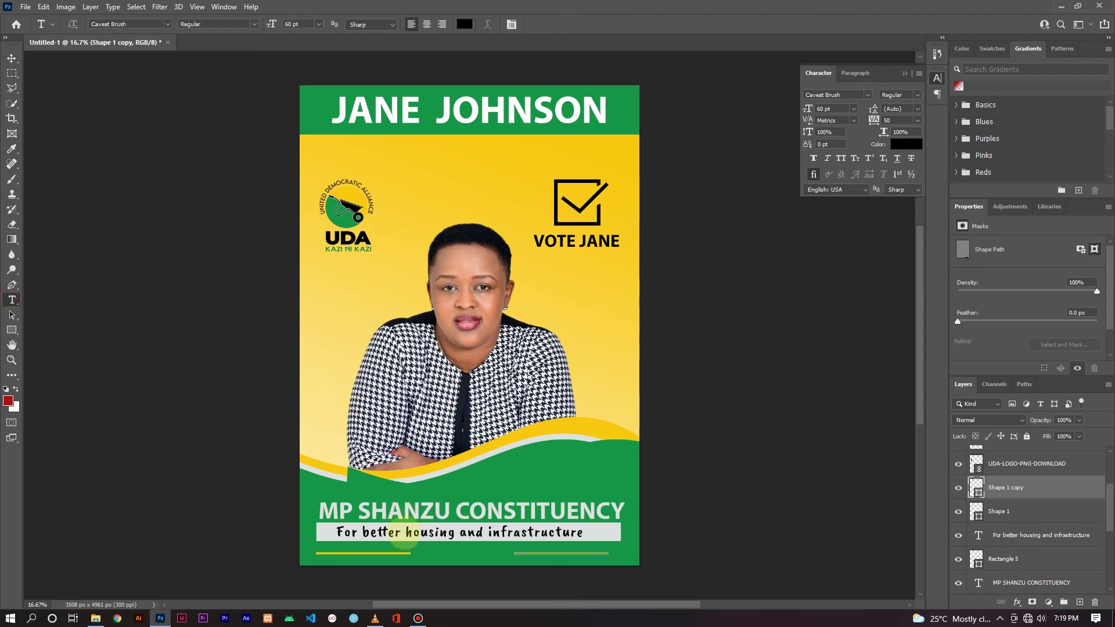
Step: Add a 'MORE TEXT' line between the yellow lines in Myriad Pro
click(422, 559)
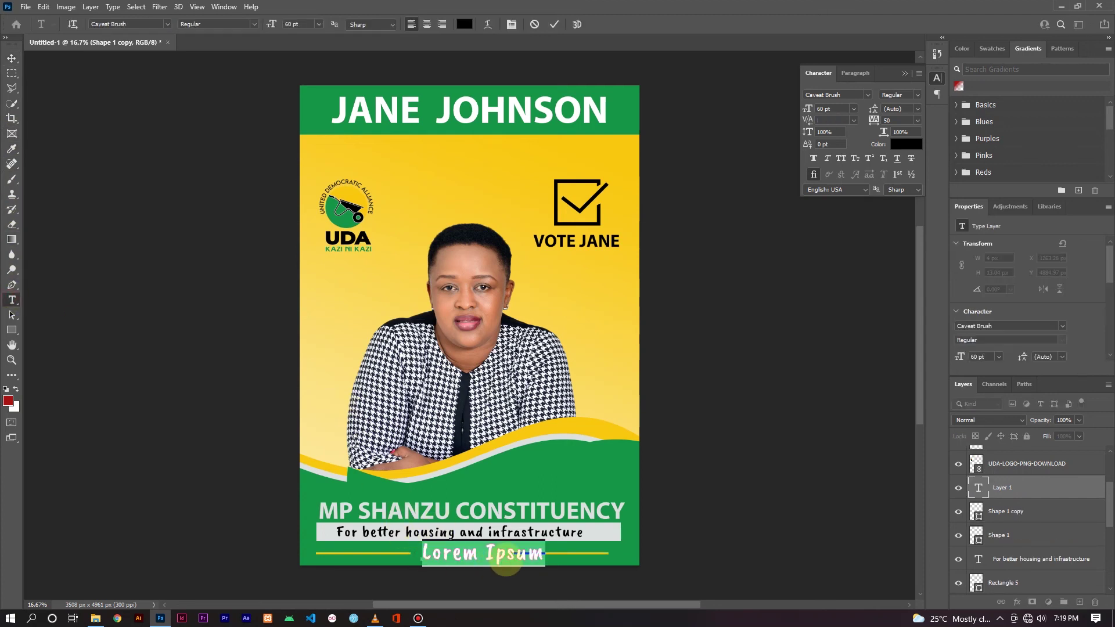
text(MORE TEXT)
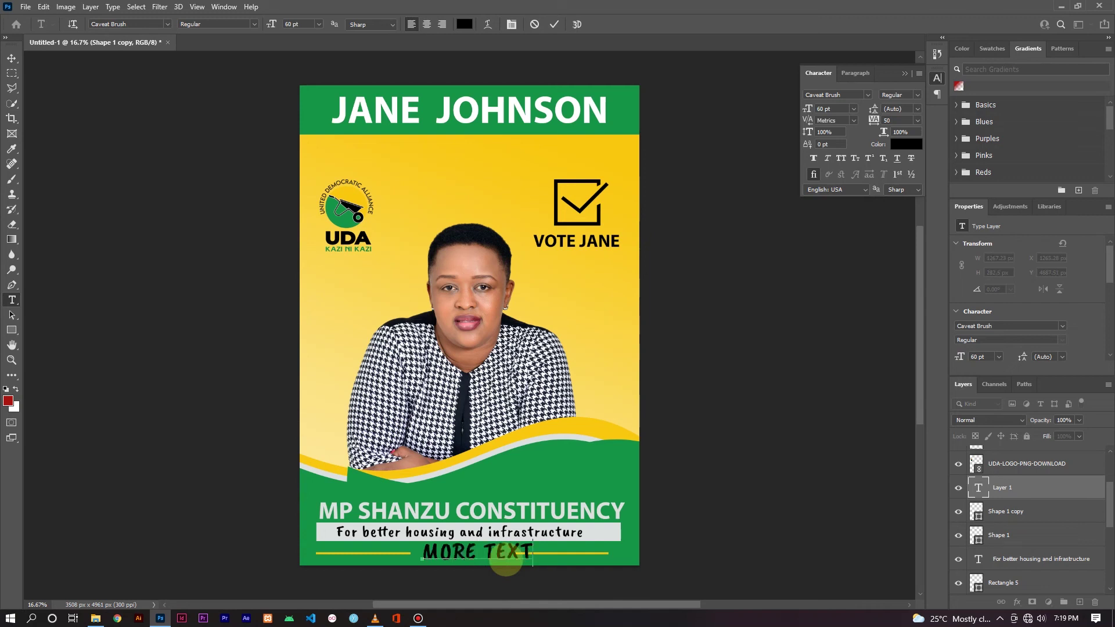
click(554, 23)
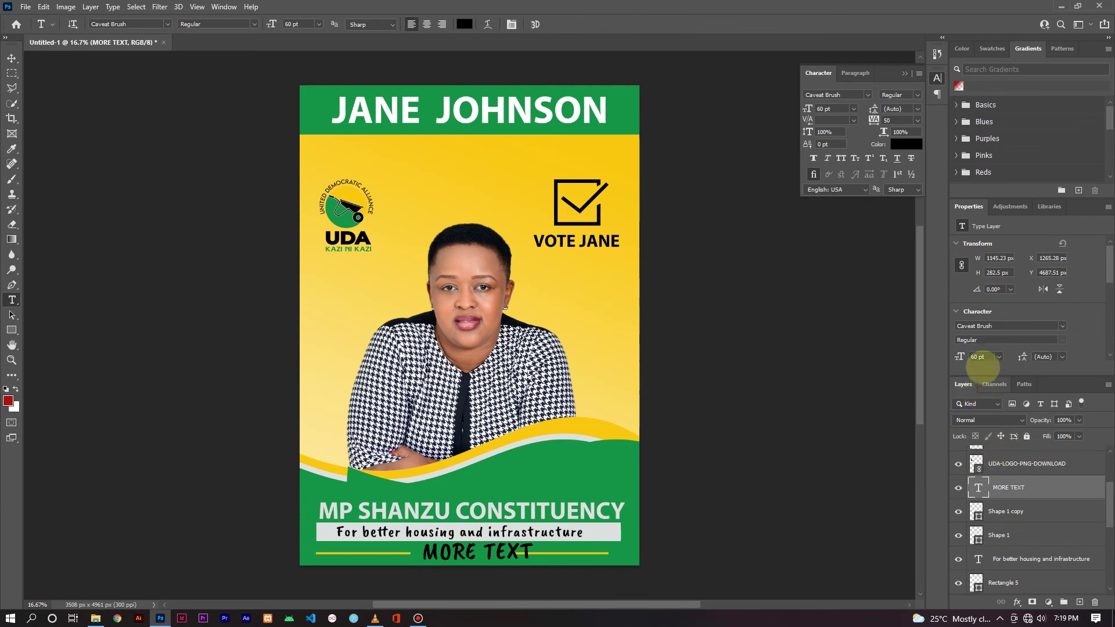
key(Home)
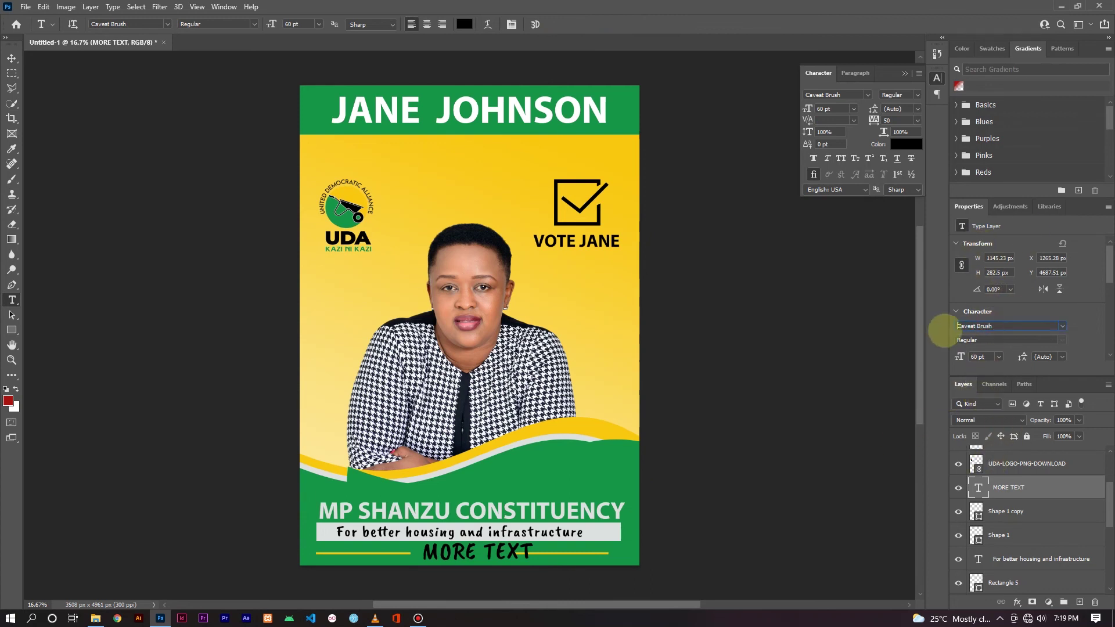
text(MYR)
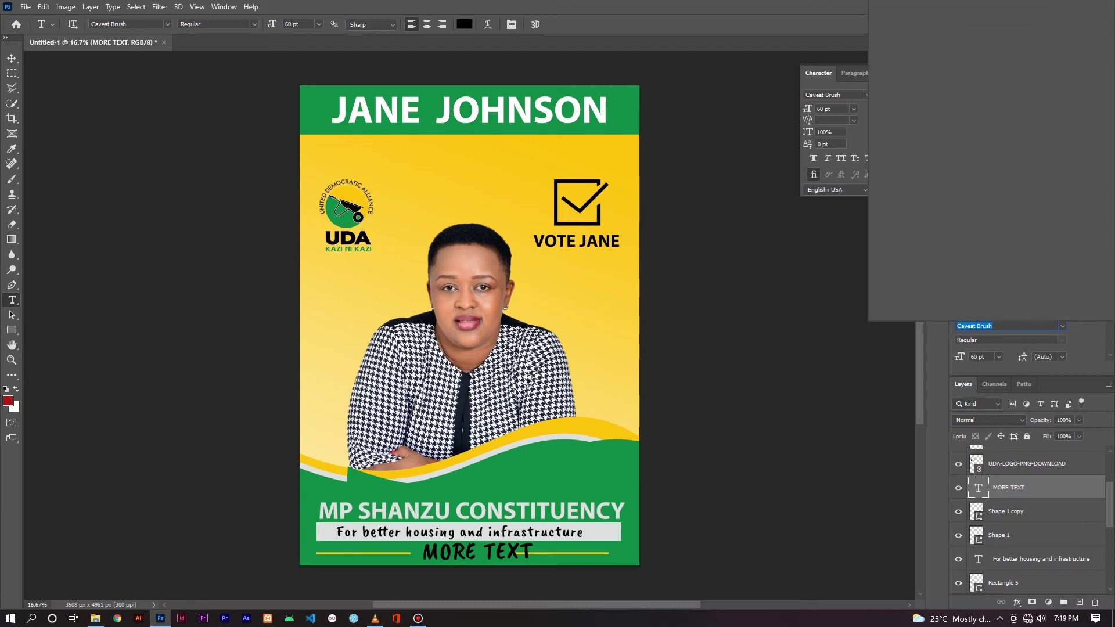
text(IAD Pro)
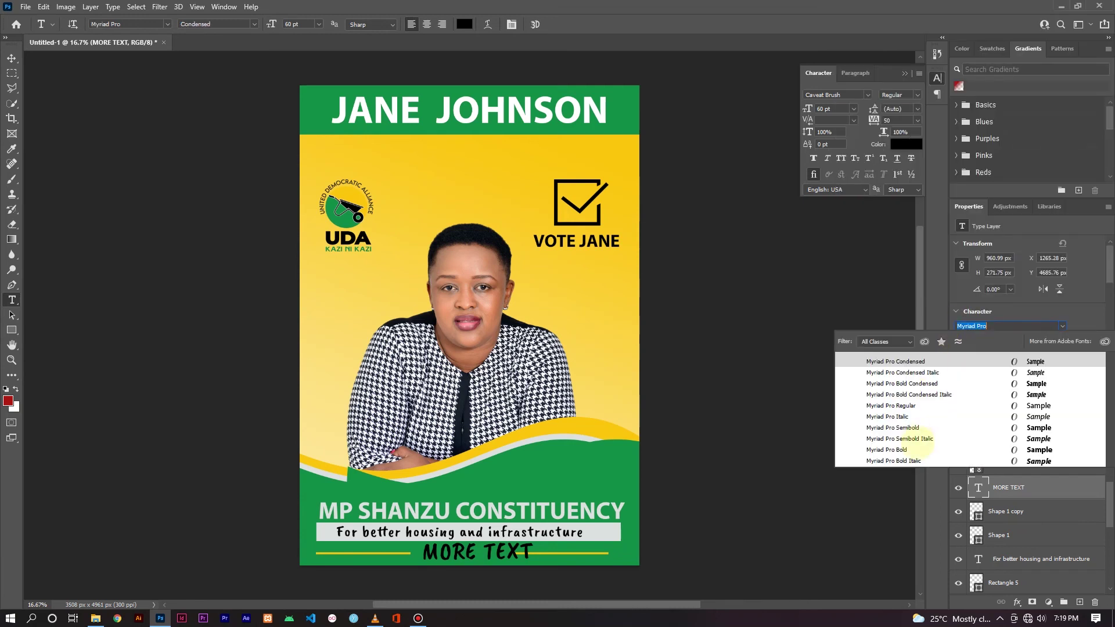
click(894, 416)
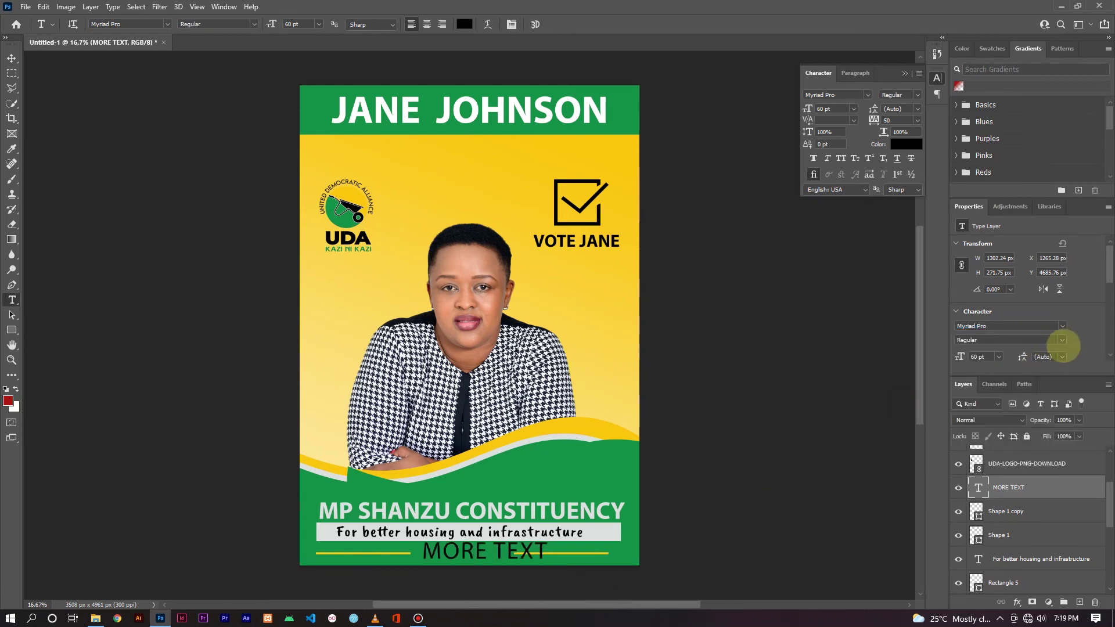
Step: Scale the MORE TEXT caption down to about two thirds of its size
click(11, 59)
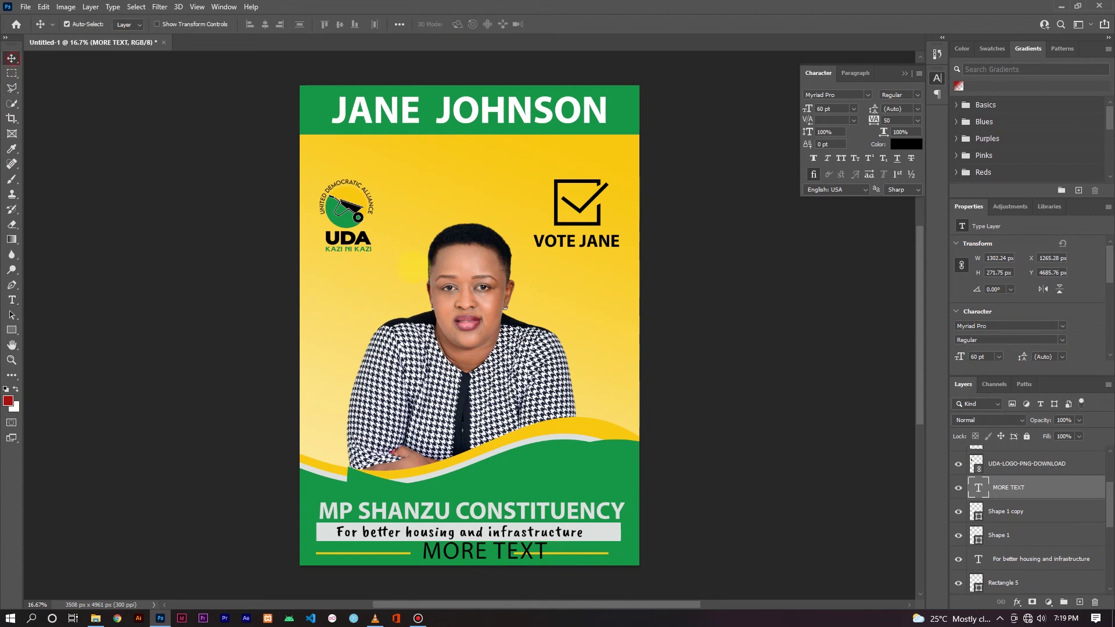
key(ctrl+t)
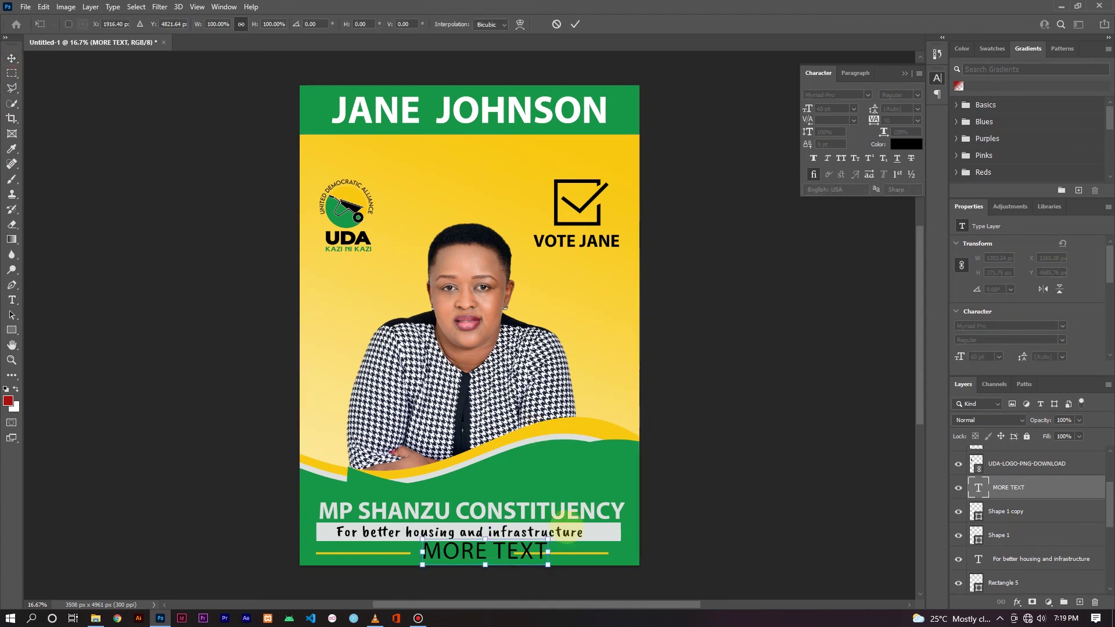
drag(548, 540, 468, 556)
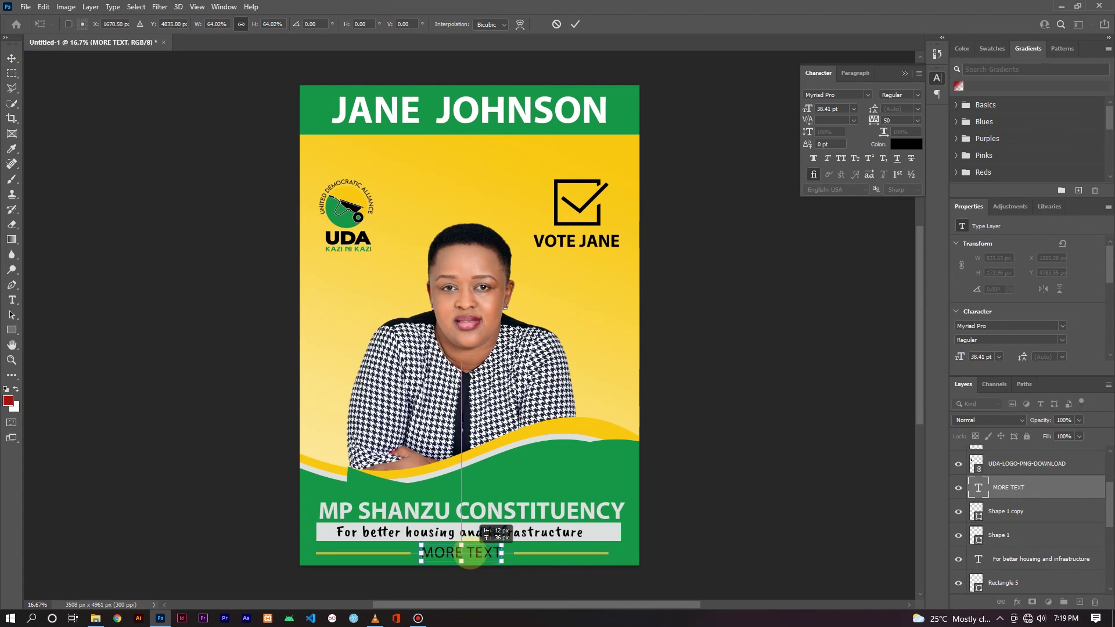
click(575, 24)
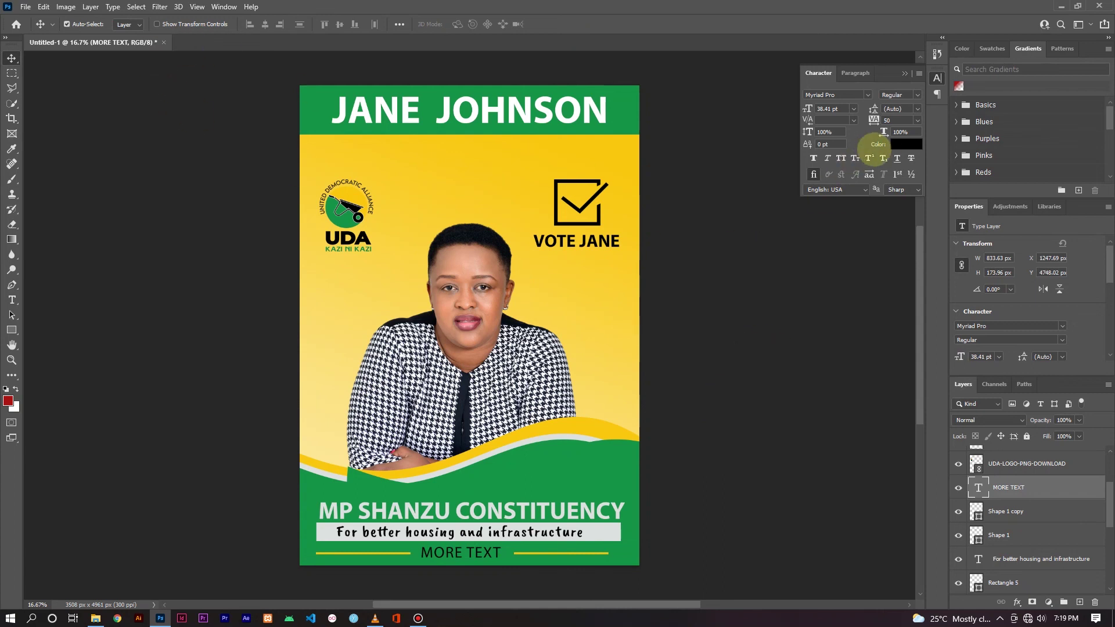
Step: Colour MORE TEXT white sampled from the title and delete the stray green rectangle copy
click(906, 143)
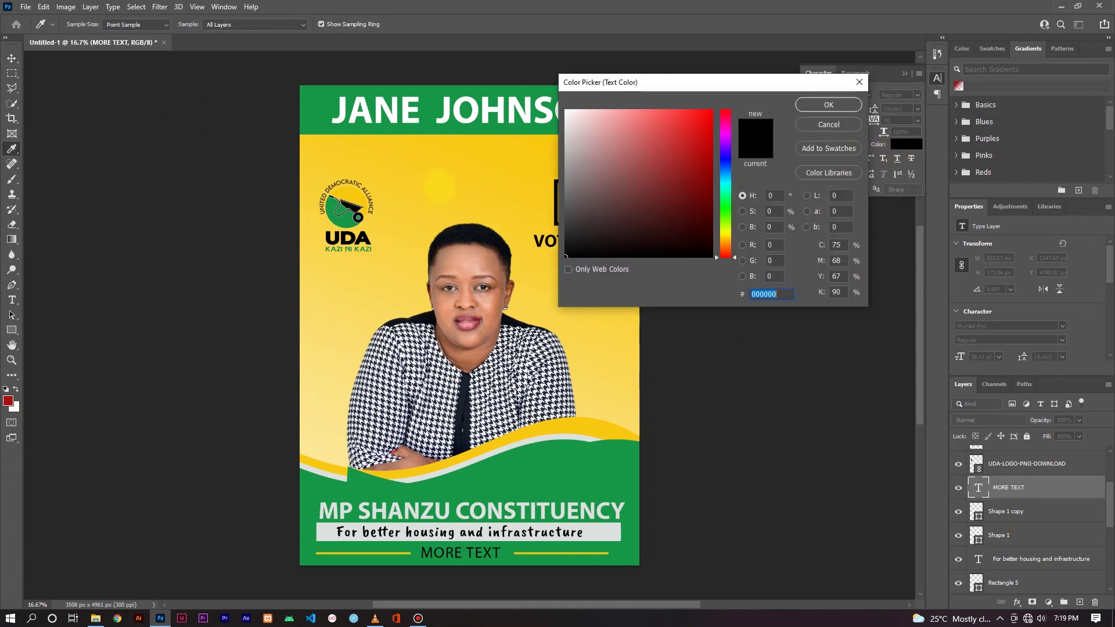
click(440, 186)
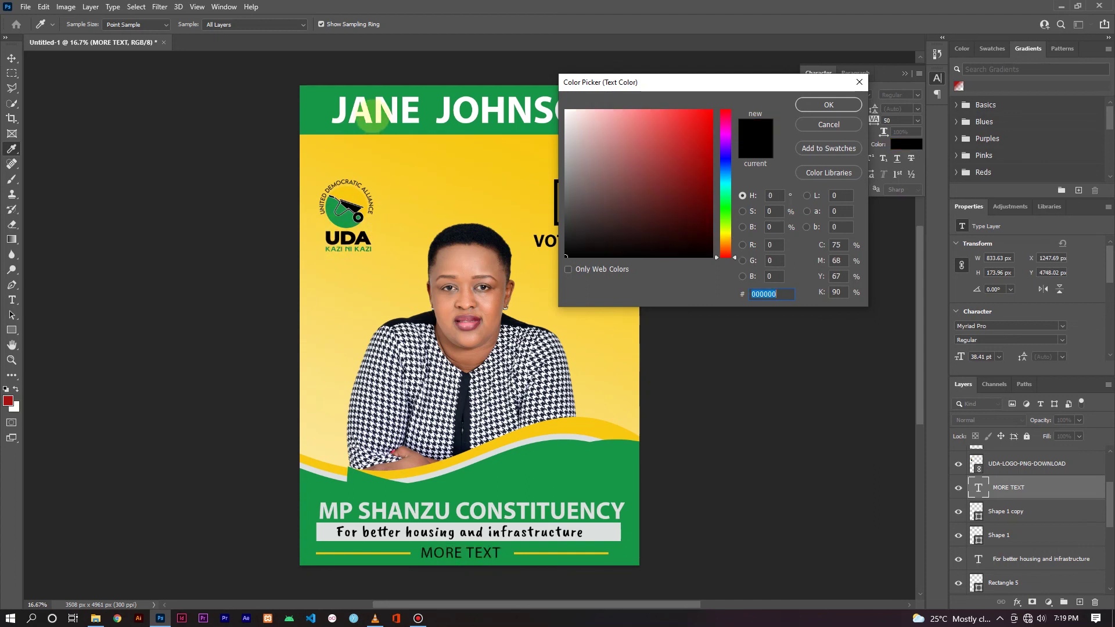
click(367, 116)
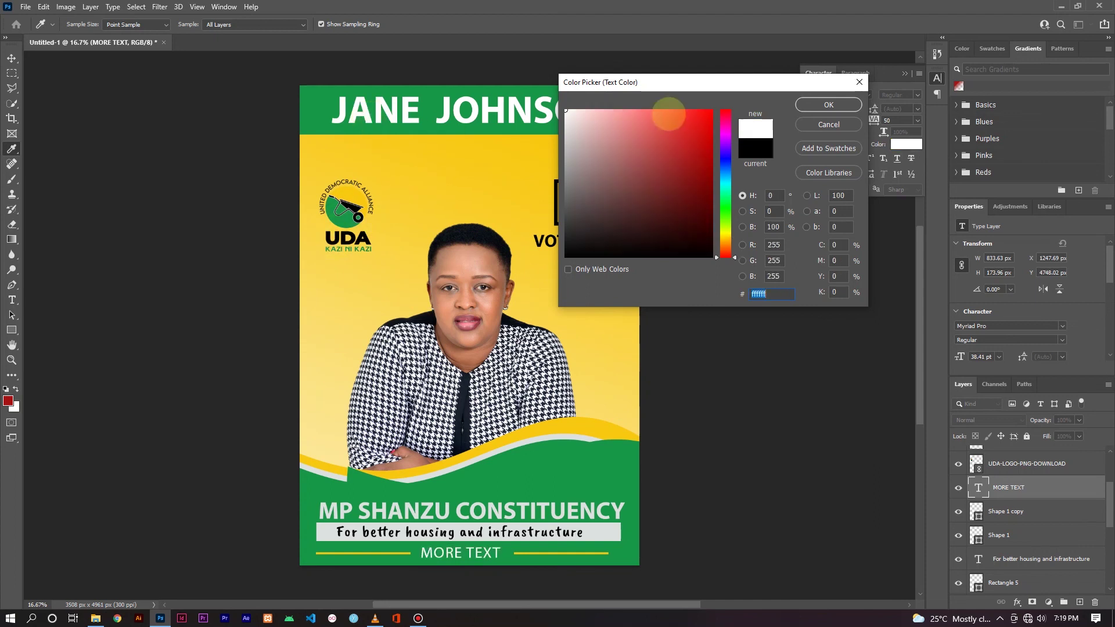
click(829, 105)
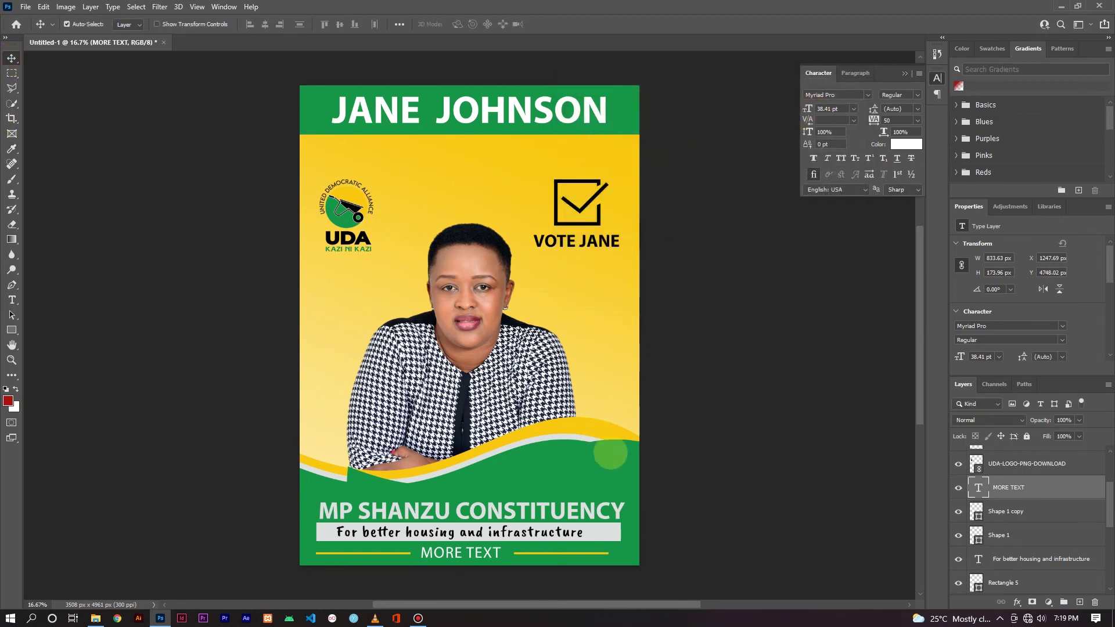
drag(581, 465, 656, 346)
key(Delete)
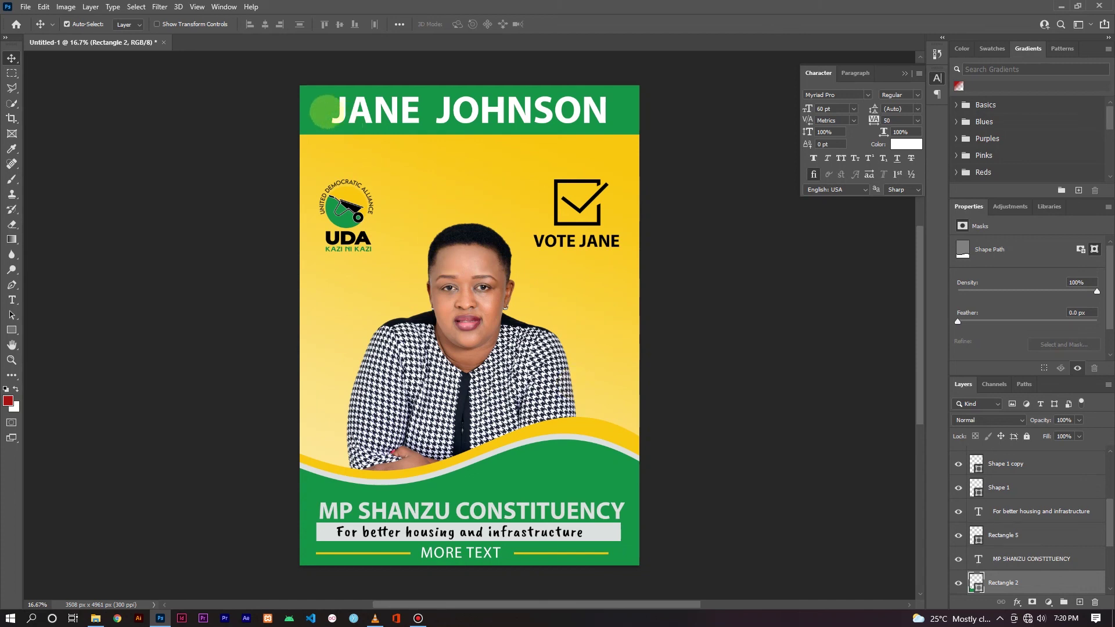
Step: Draw a green strip below the header and thin it to a 3520 × 37 px stripe
click(313, 118)
click(12, 328)
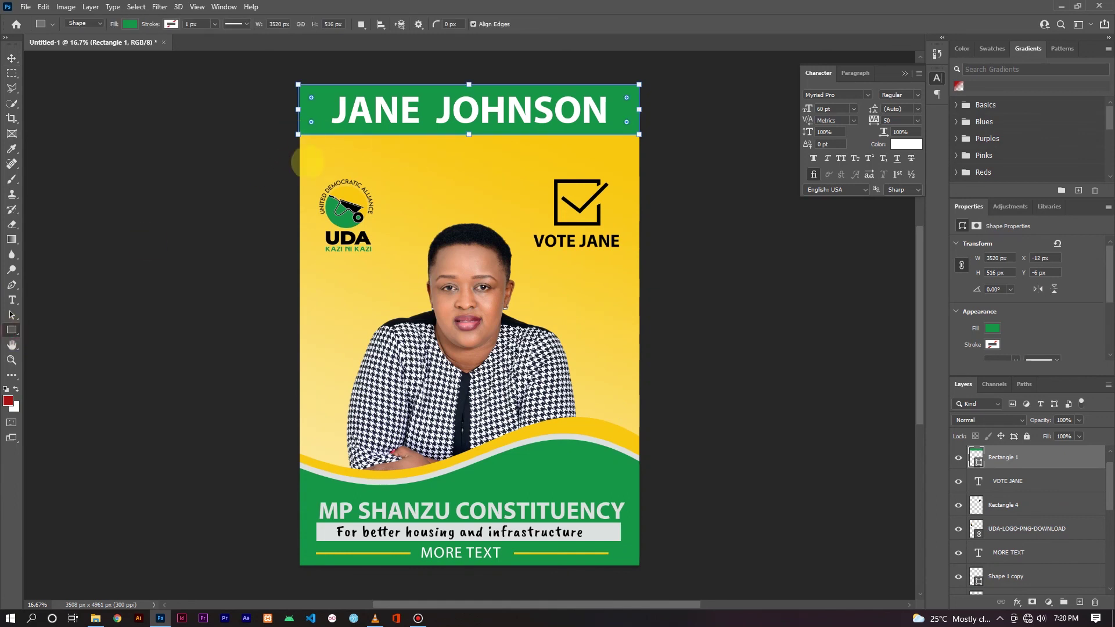
drag(298, 150, 639, 139)
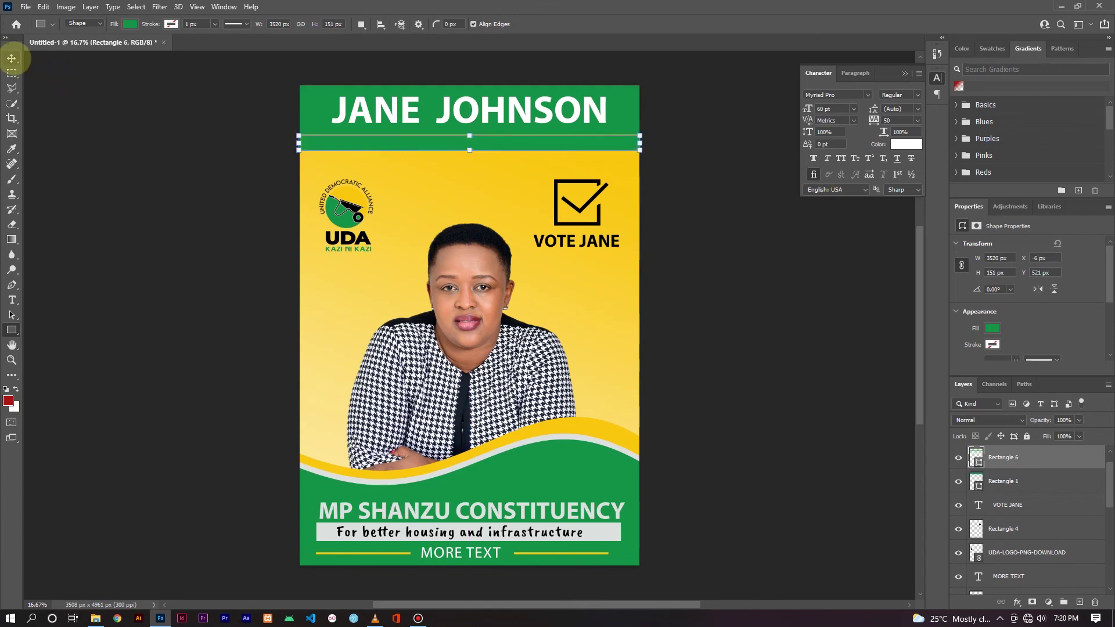
click(12, 58)
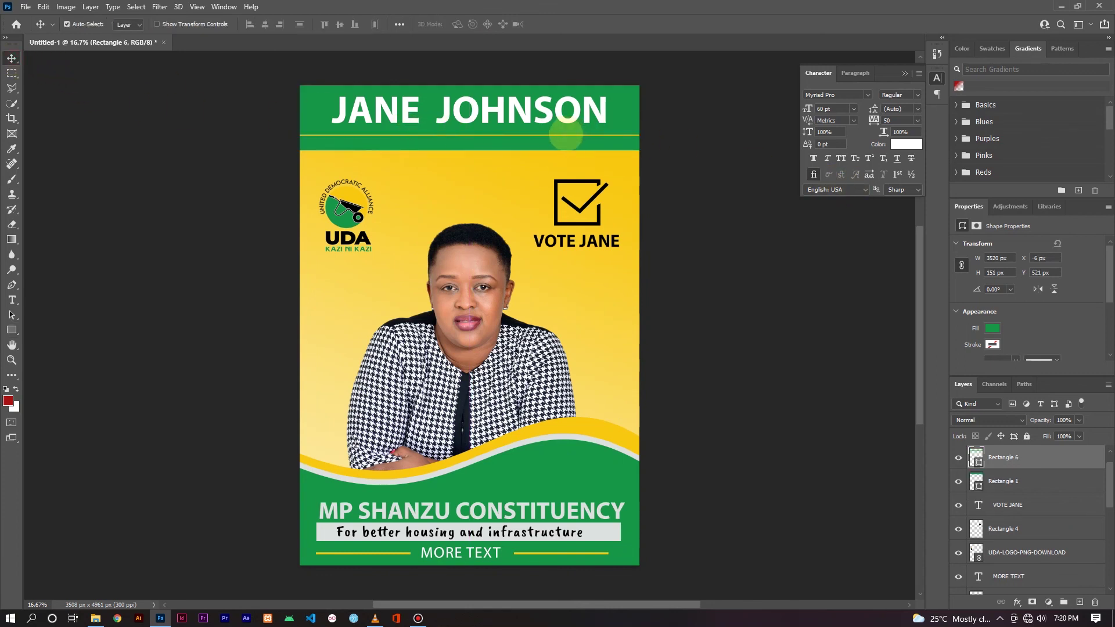
key(ctrl+t)
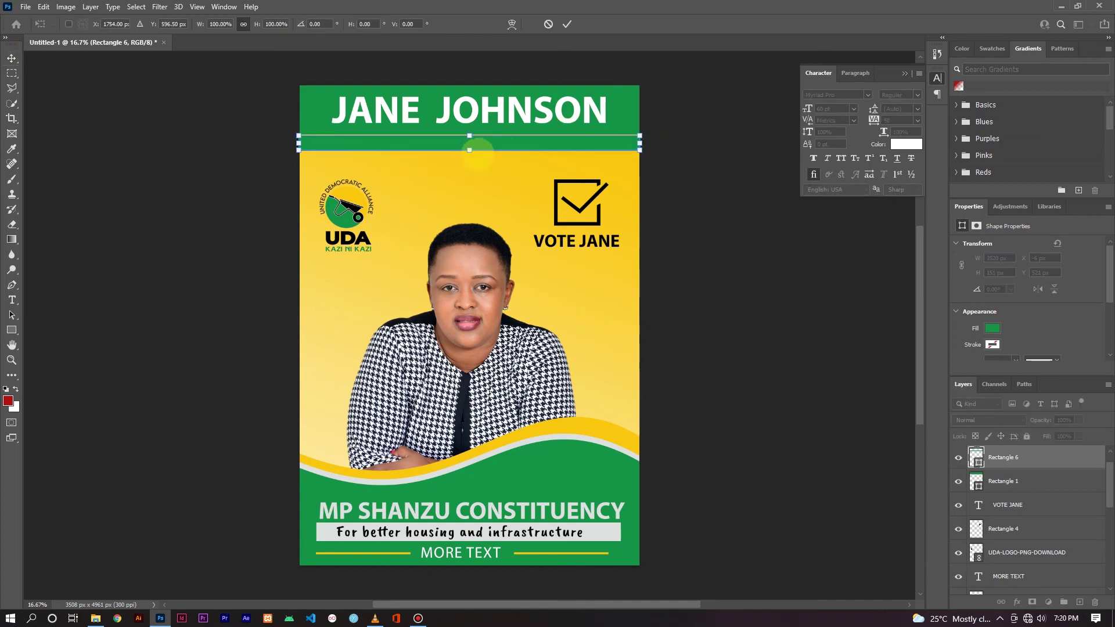
drag(471, 151, 469, 139)
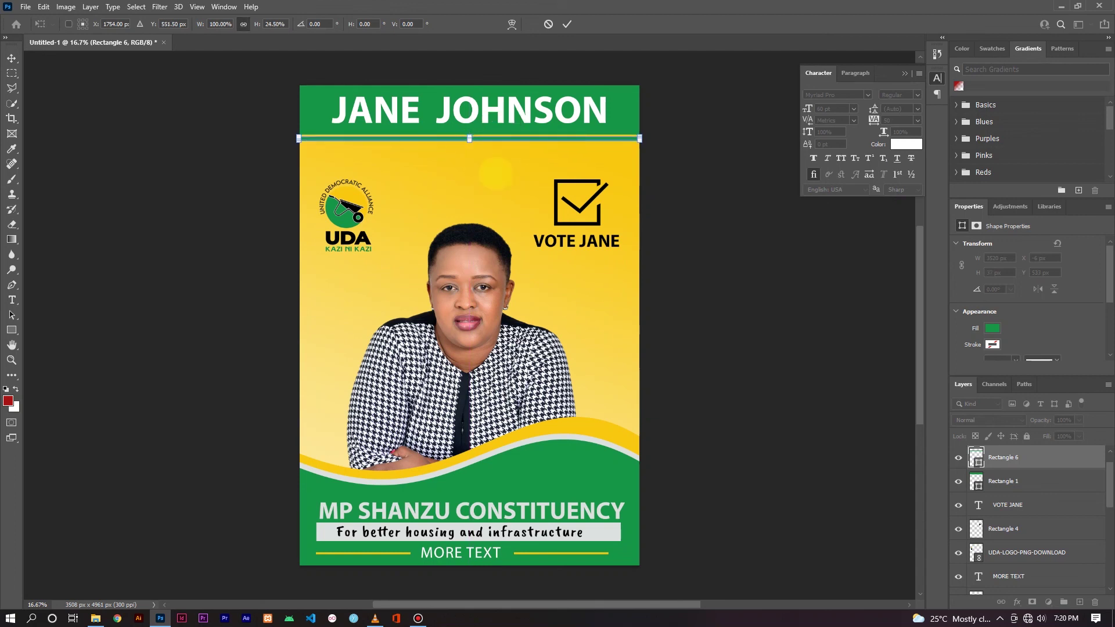
click(567, 23)
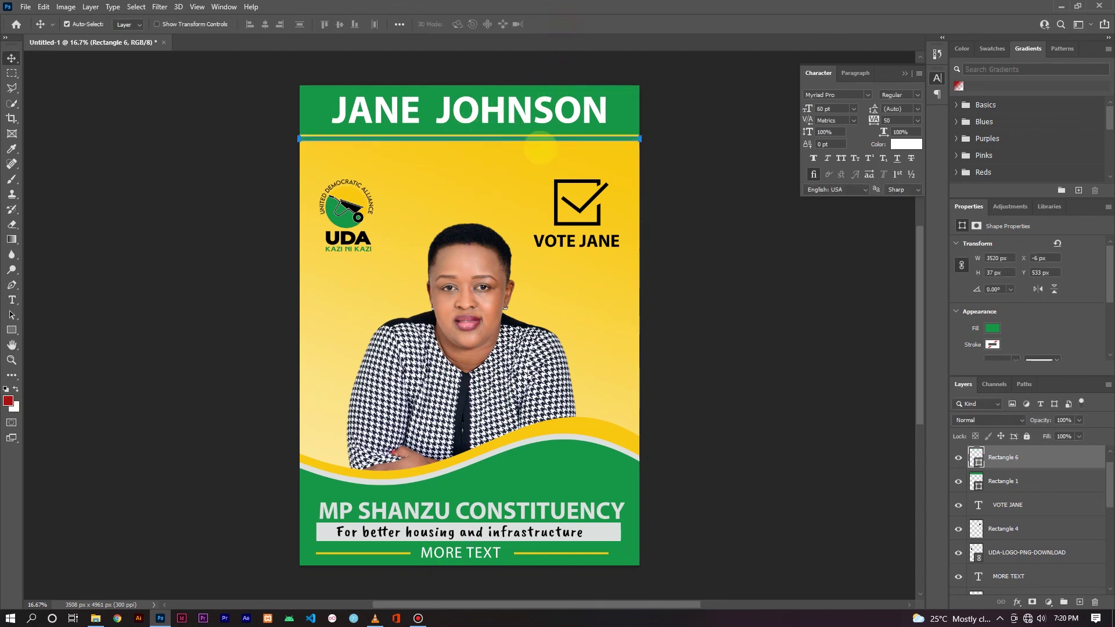
click(701, 173)
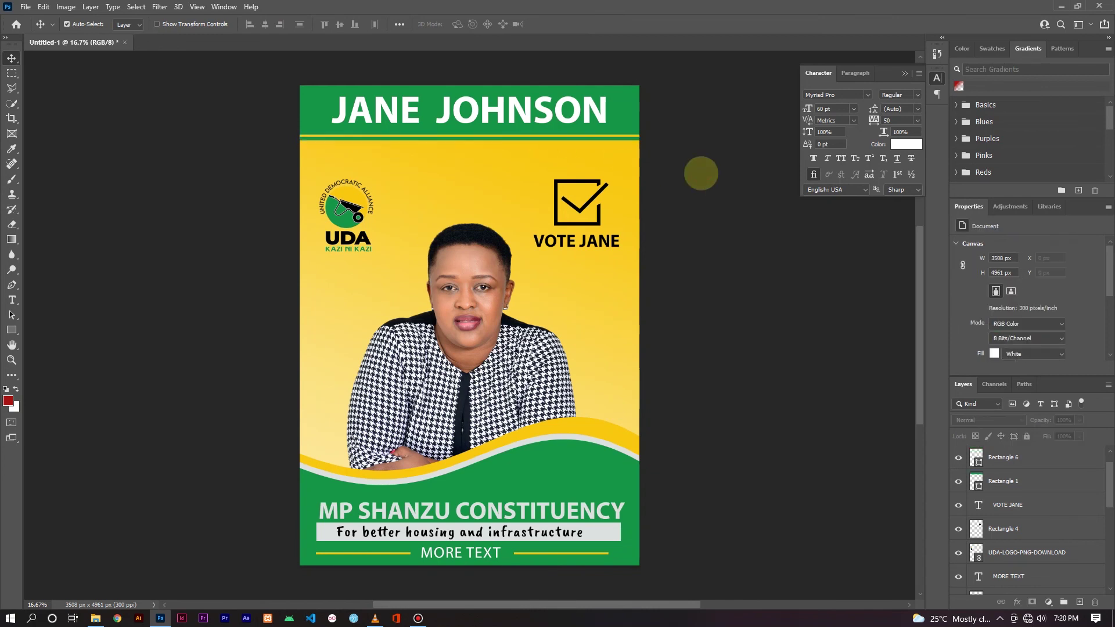